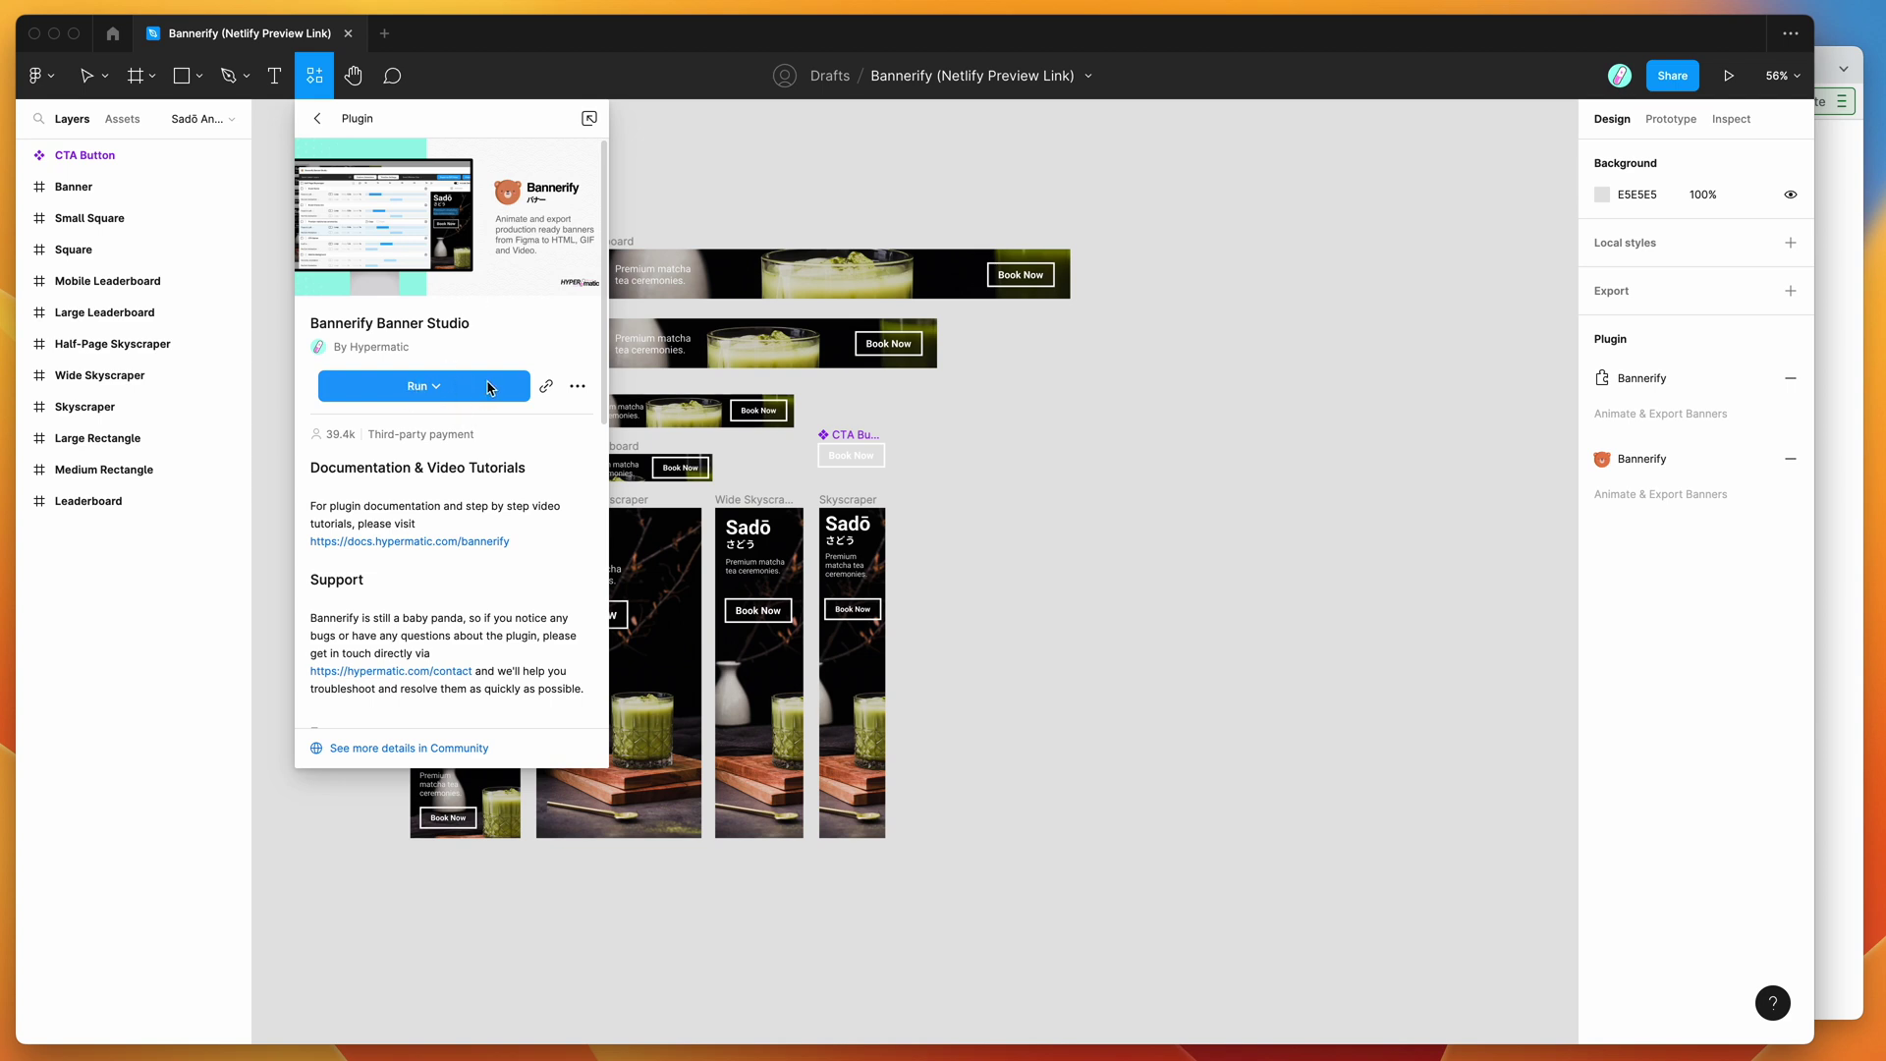
Dismiss the Bannerify plugin's options menu without removing it, and close its details page
{"action": "left_click", "coordinate": [577, 389]}
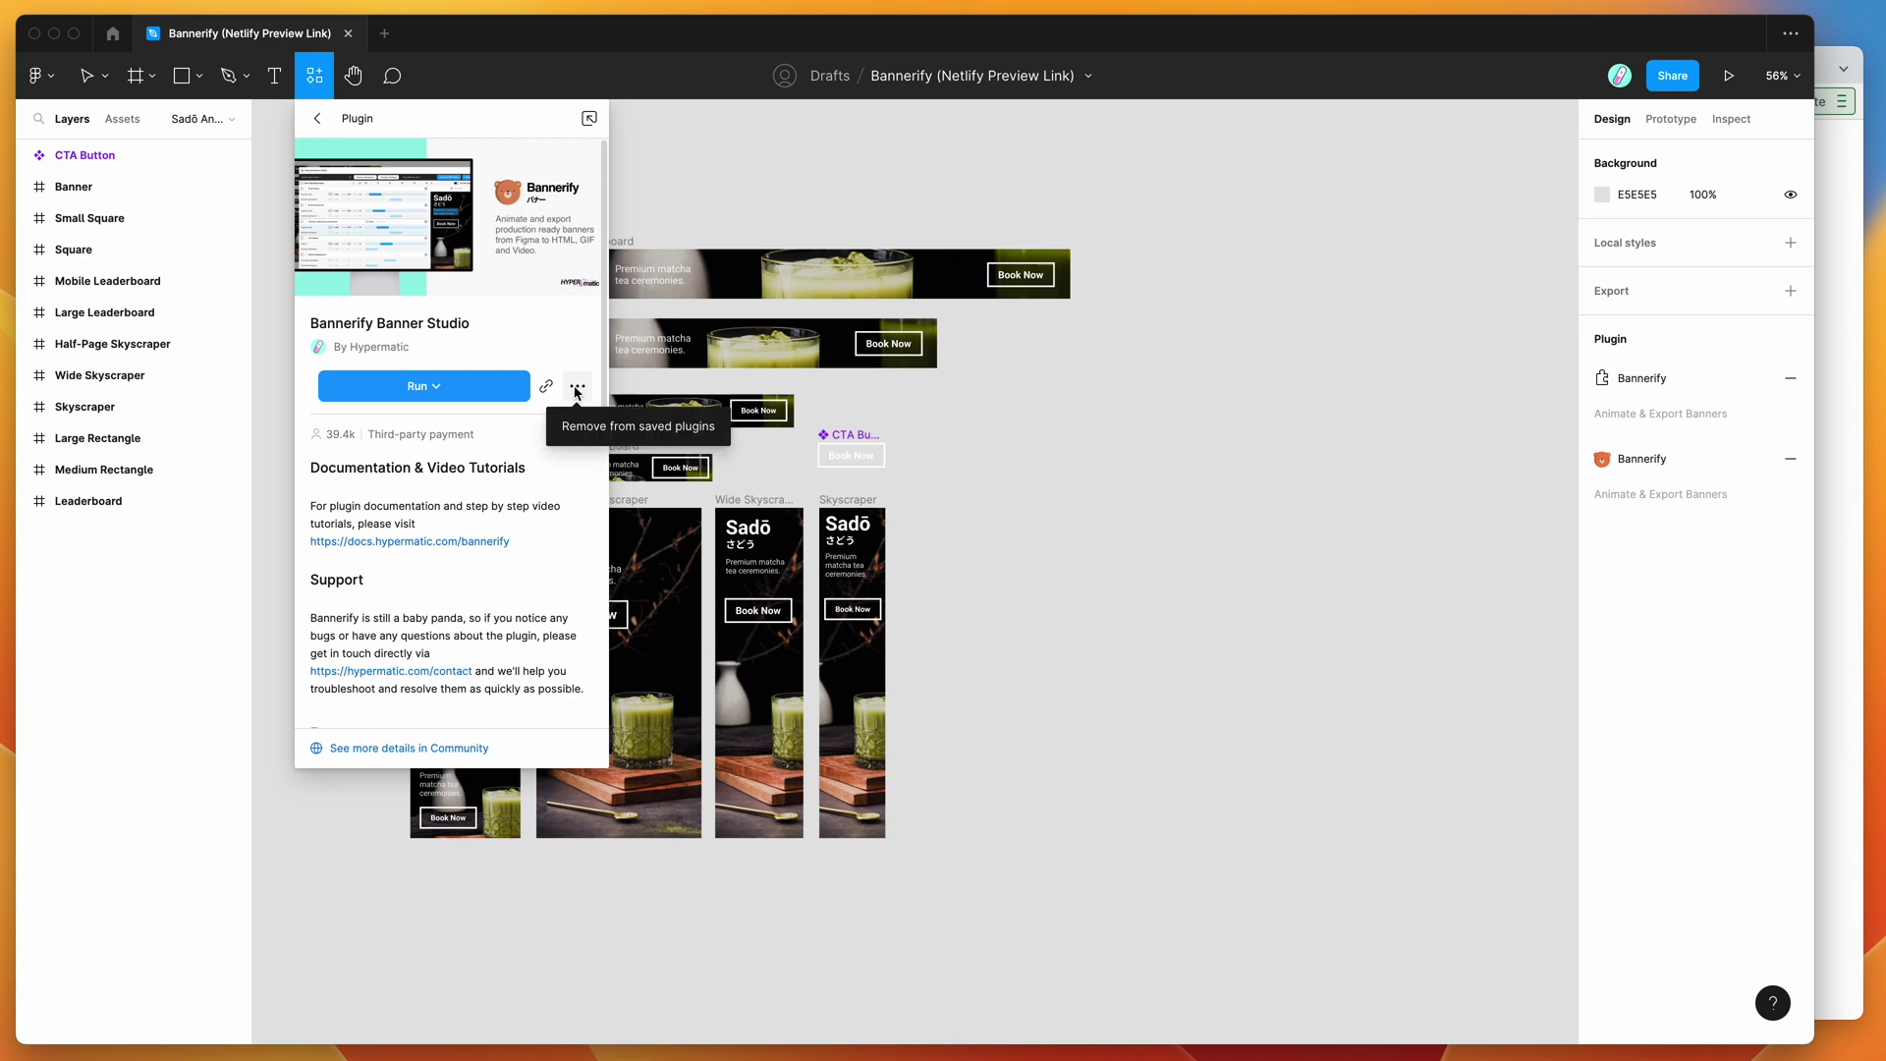
{"action": "left_click", "coordinate": [546, 323]}
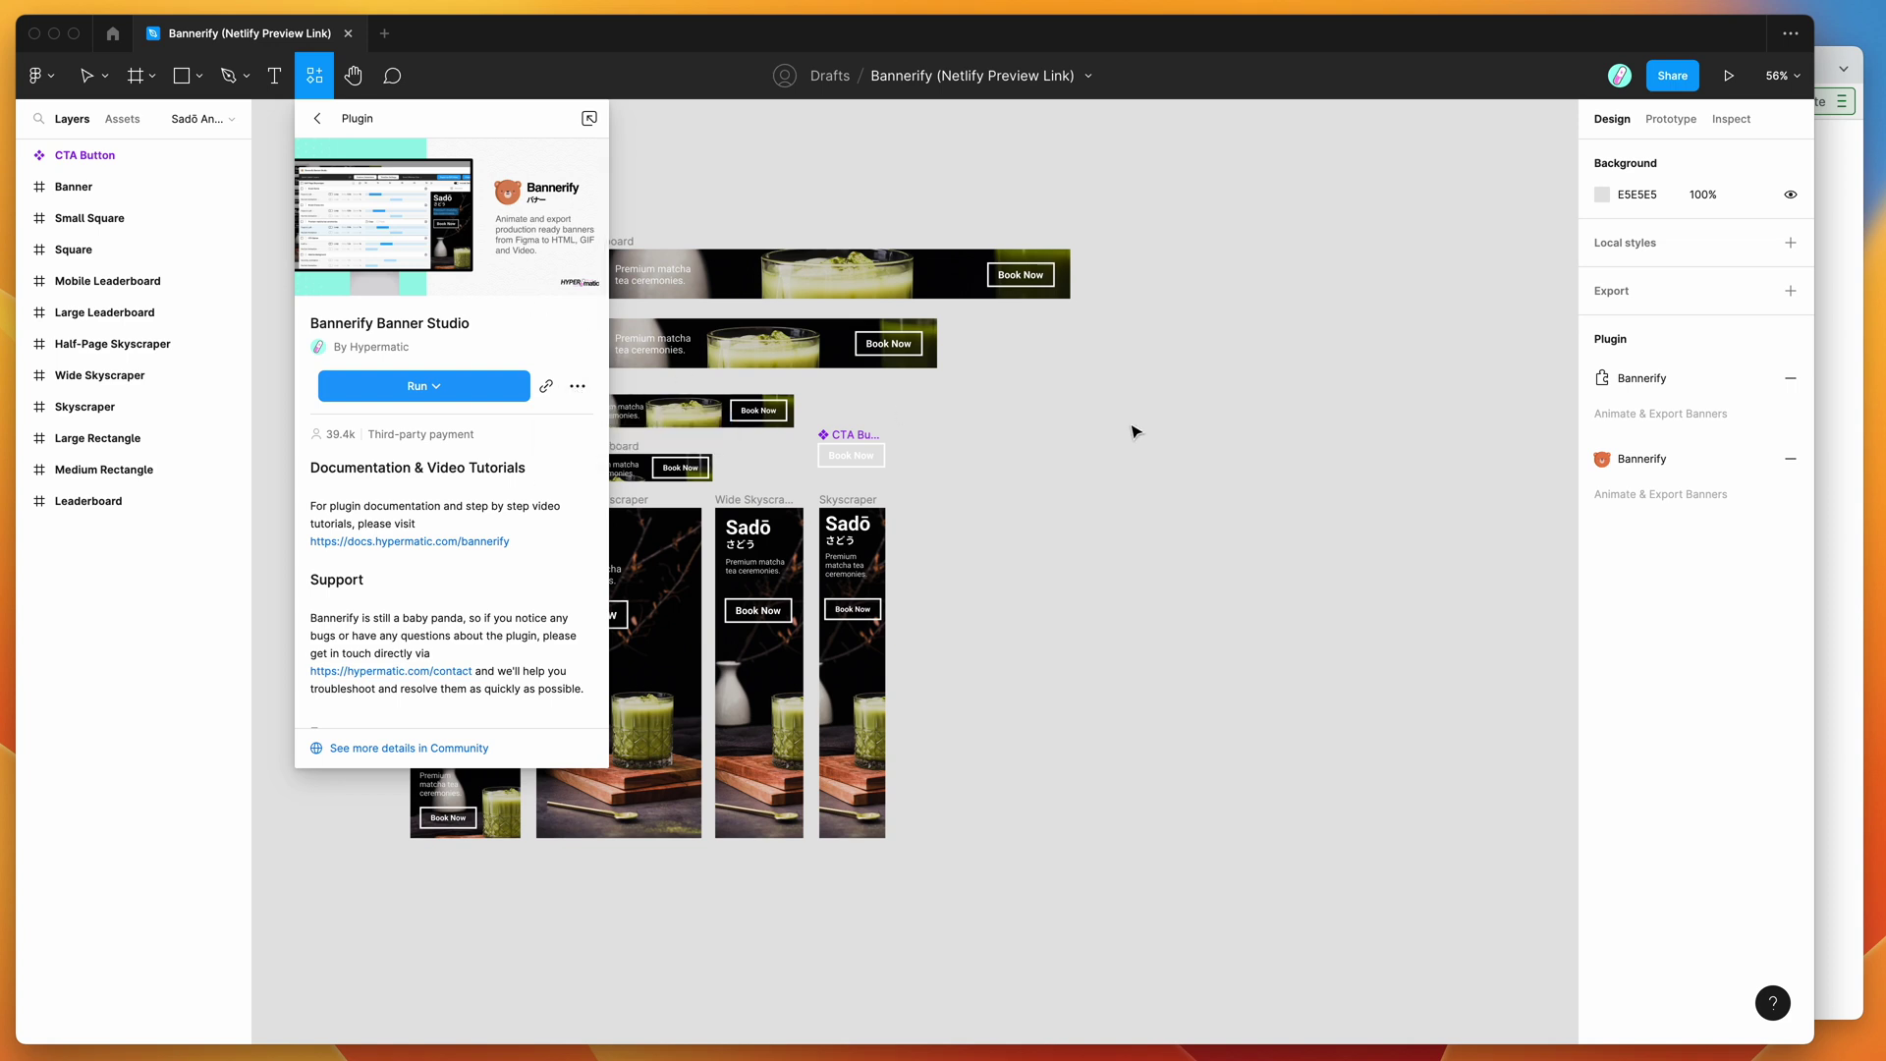
{"action": "left_click", "coordinate": [840, 172]}
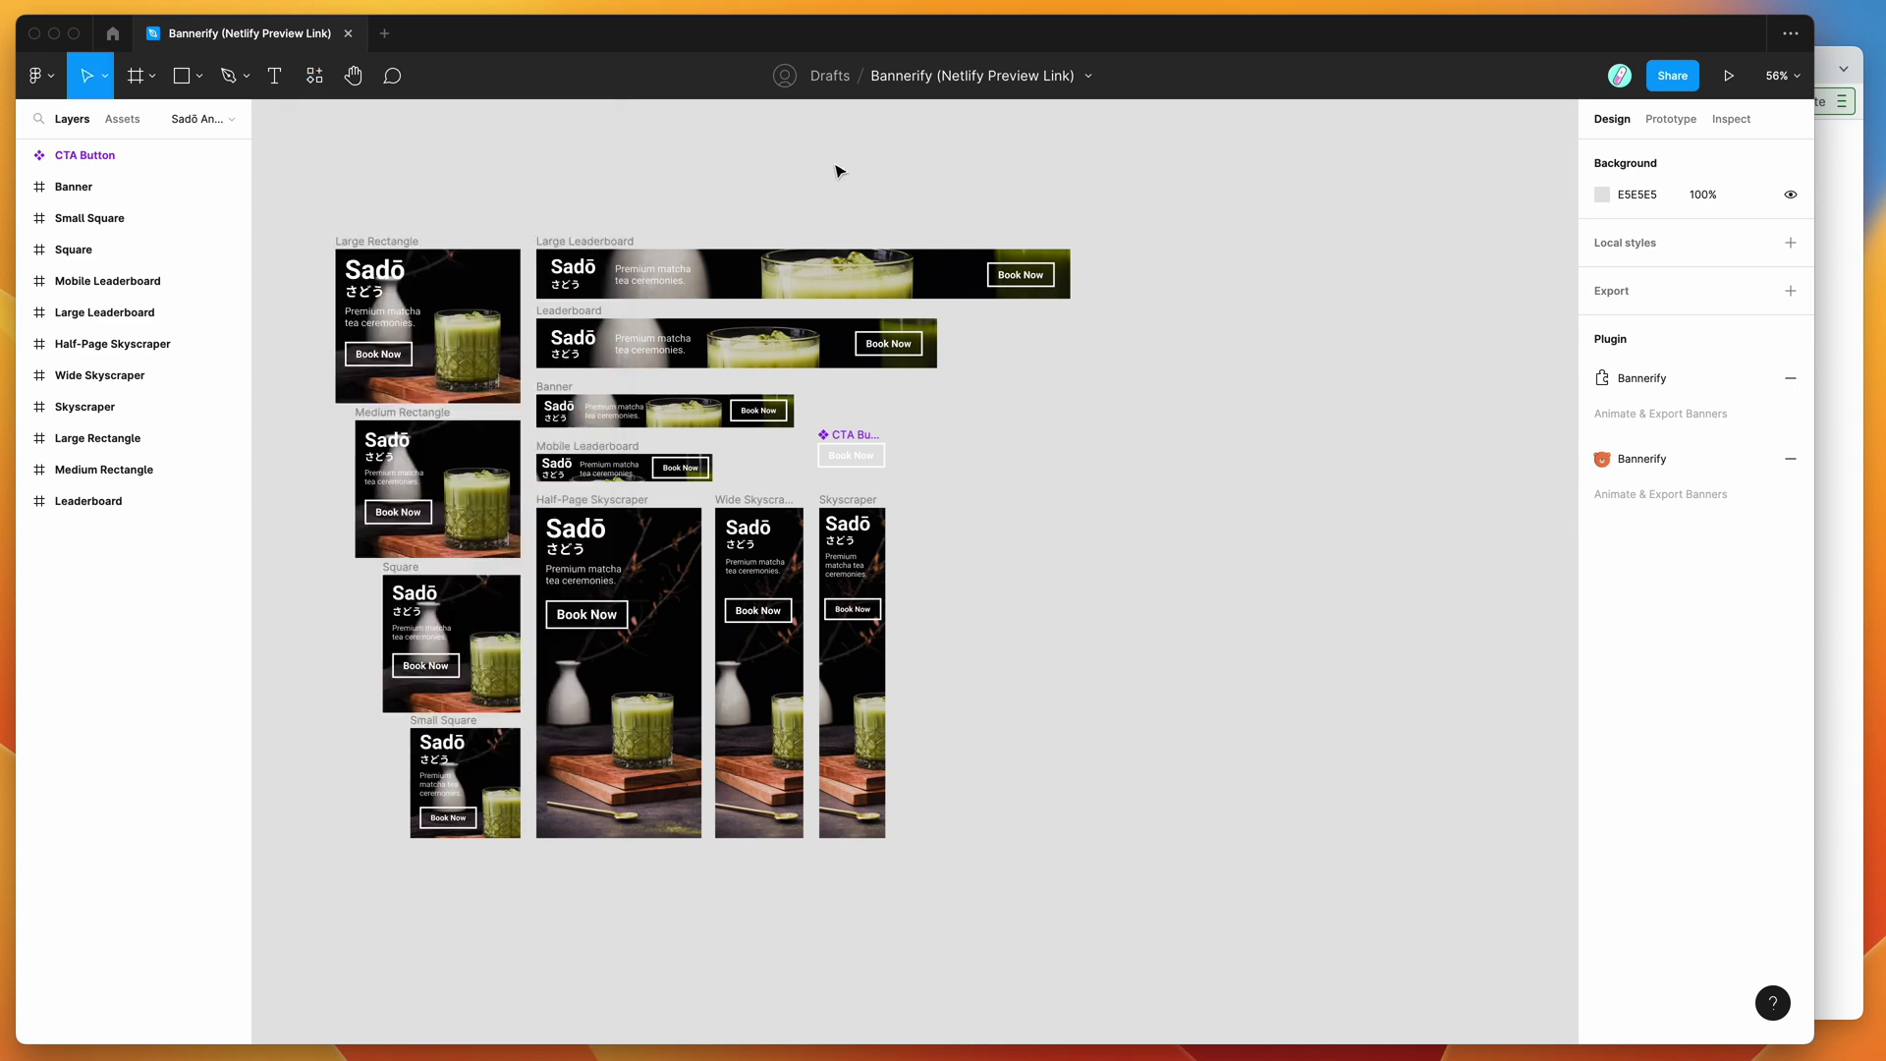
Launch Bannerify Banner Studio from the canvas menu's Saved plugins and position its window
{"action": "right_click", "coordinate": [757, 171]}
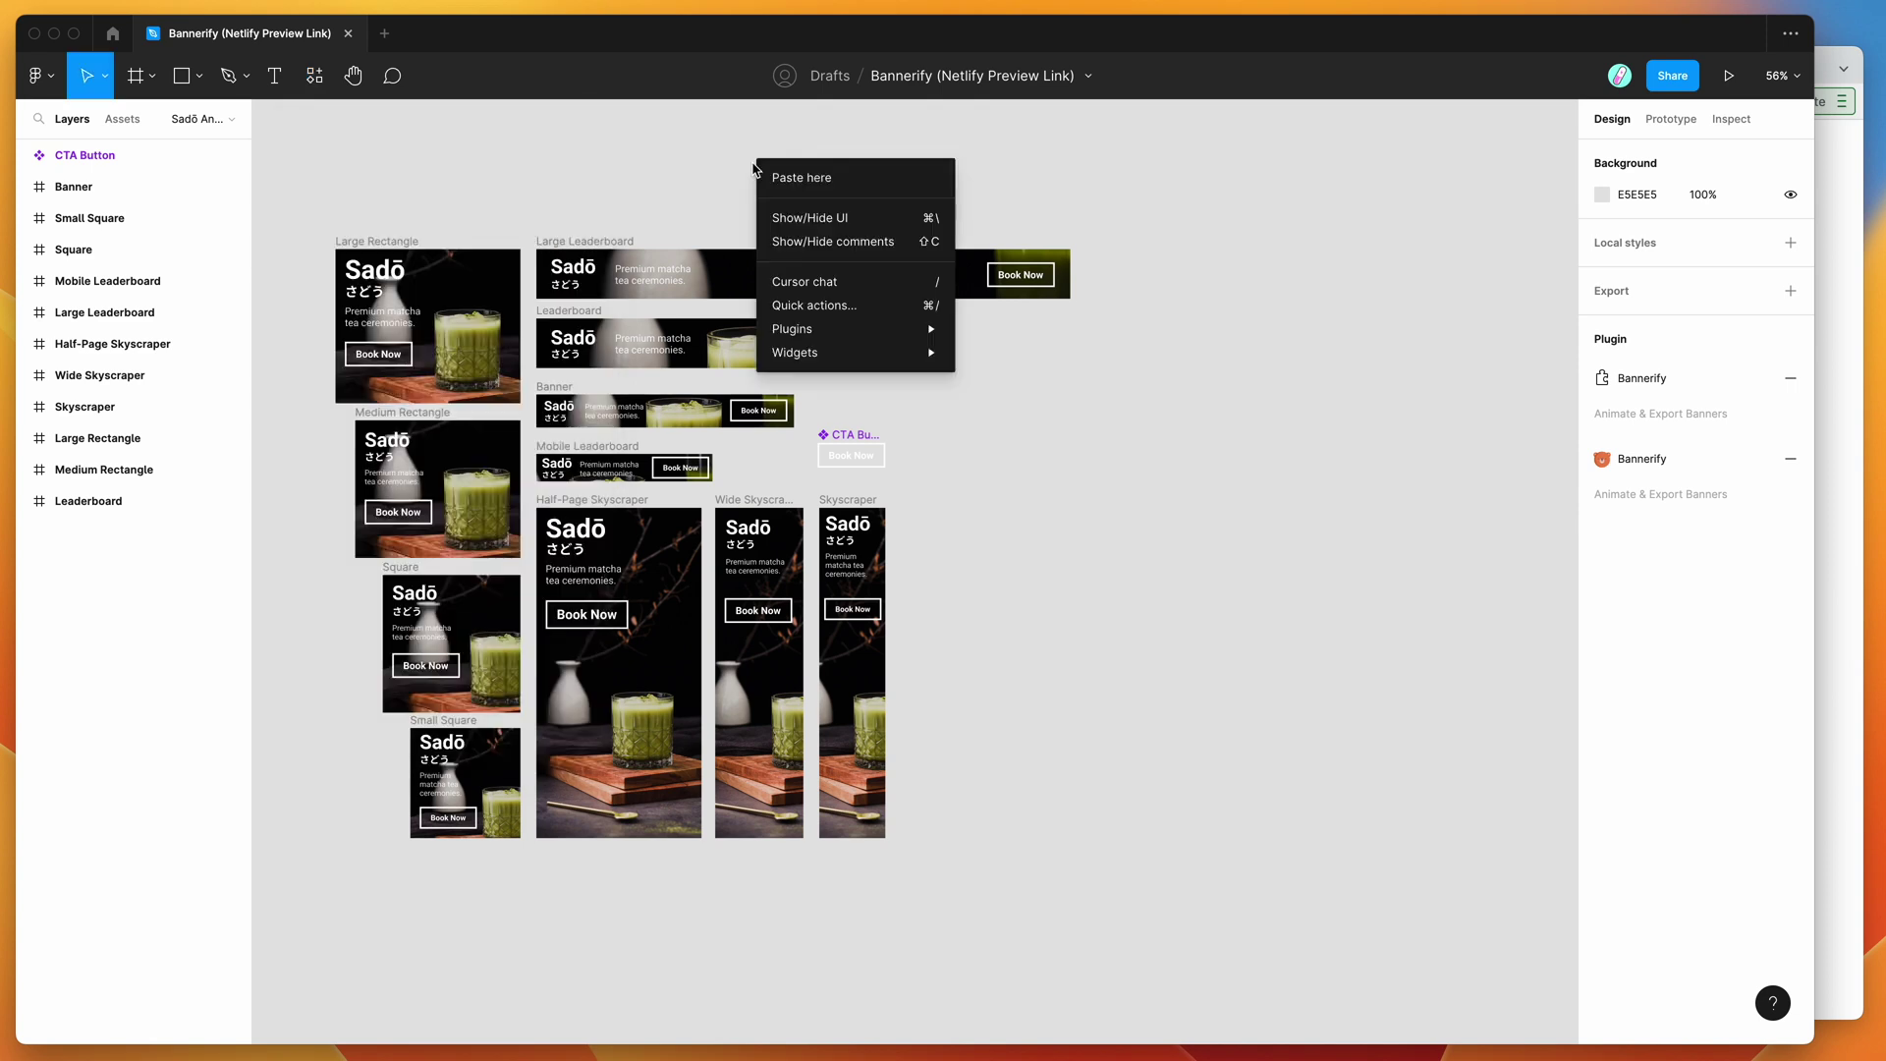
{"action": "mouse_move", "coordinate": [865, 338]}
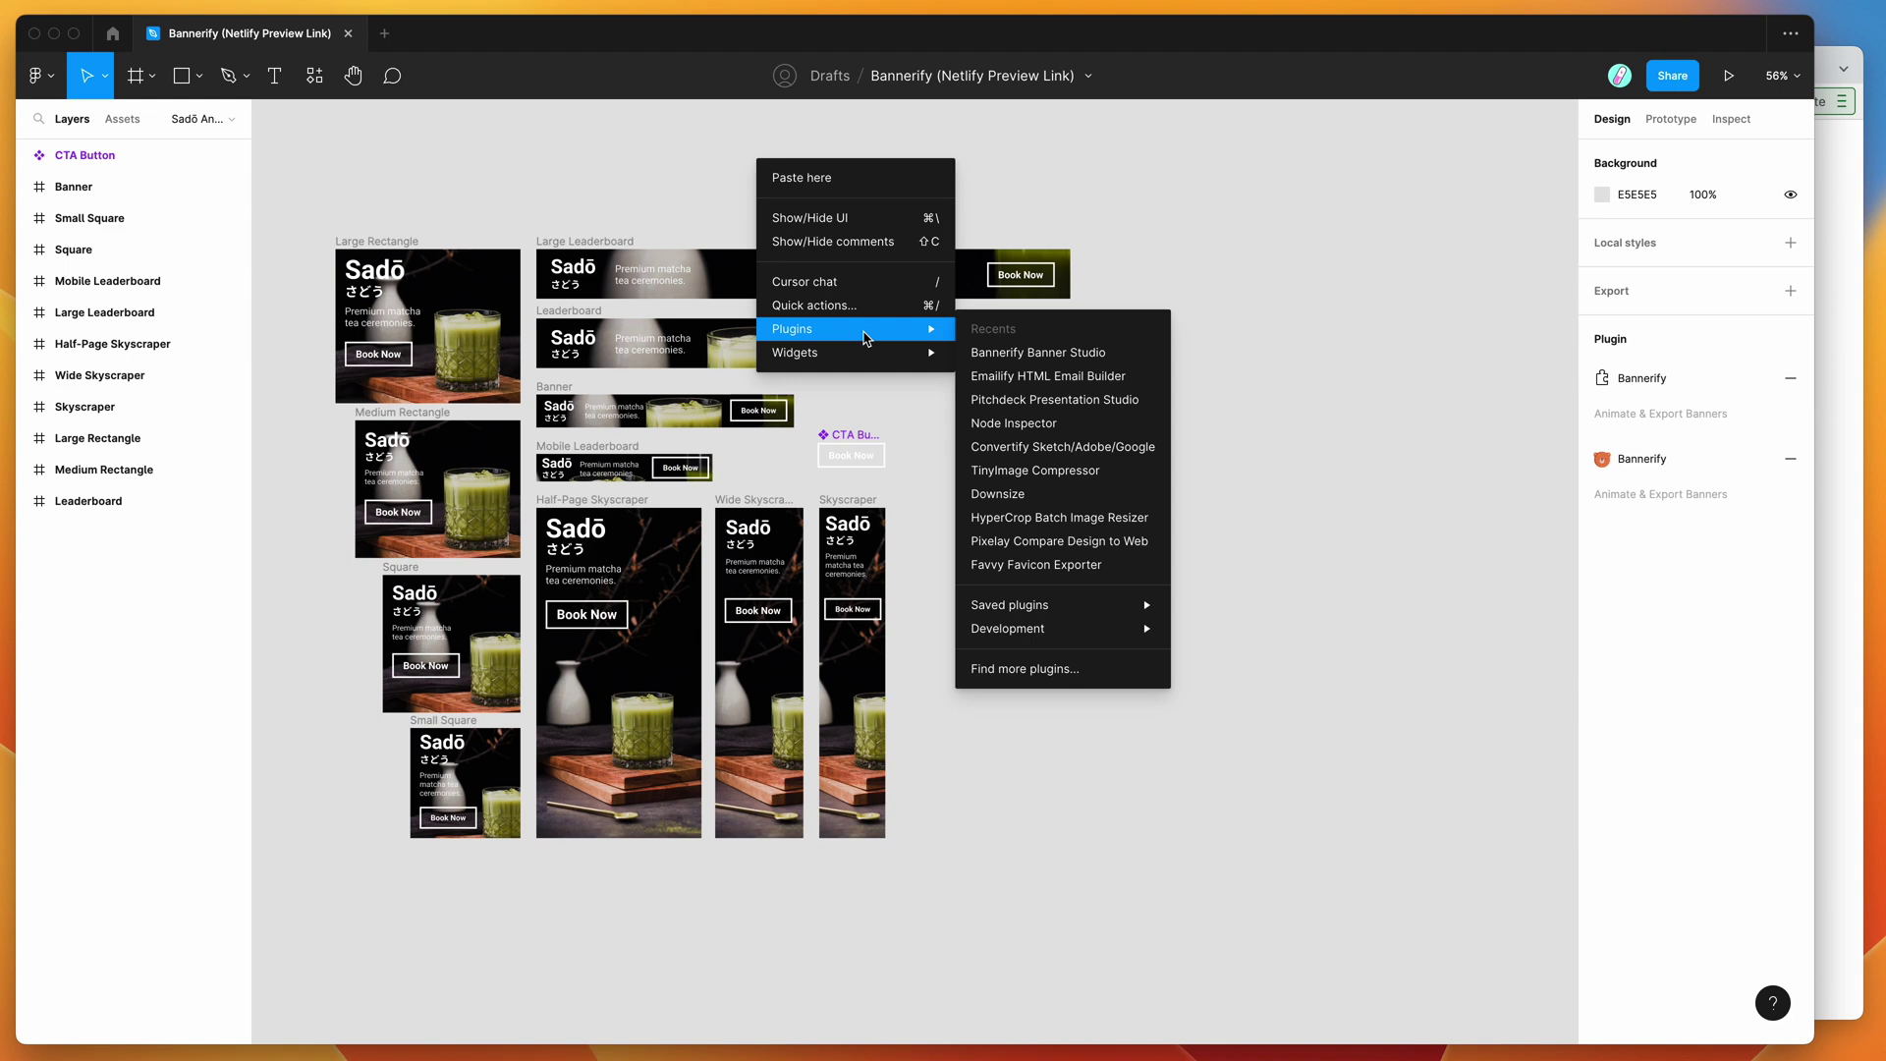
{"action": "mouse_move", "coordinate": [1064, 605]}
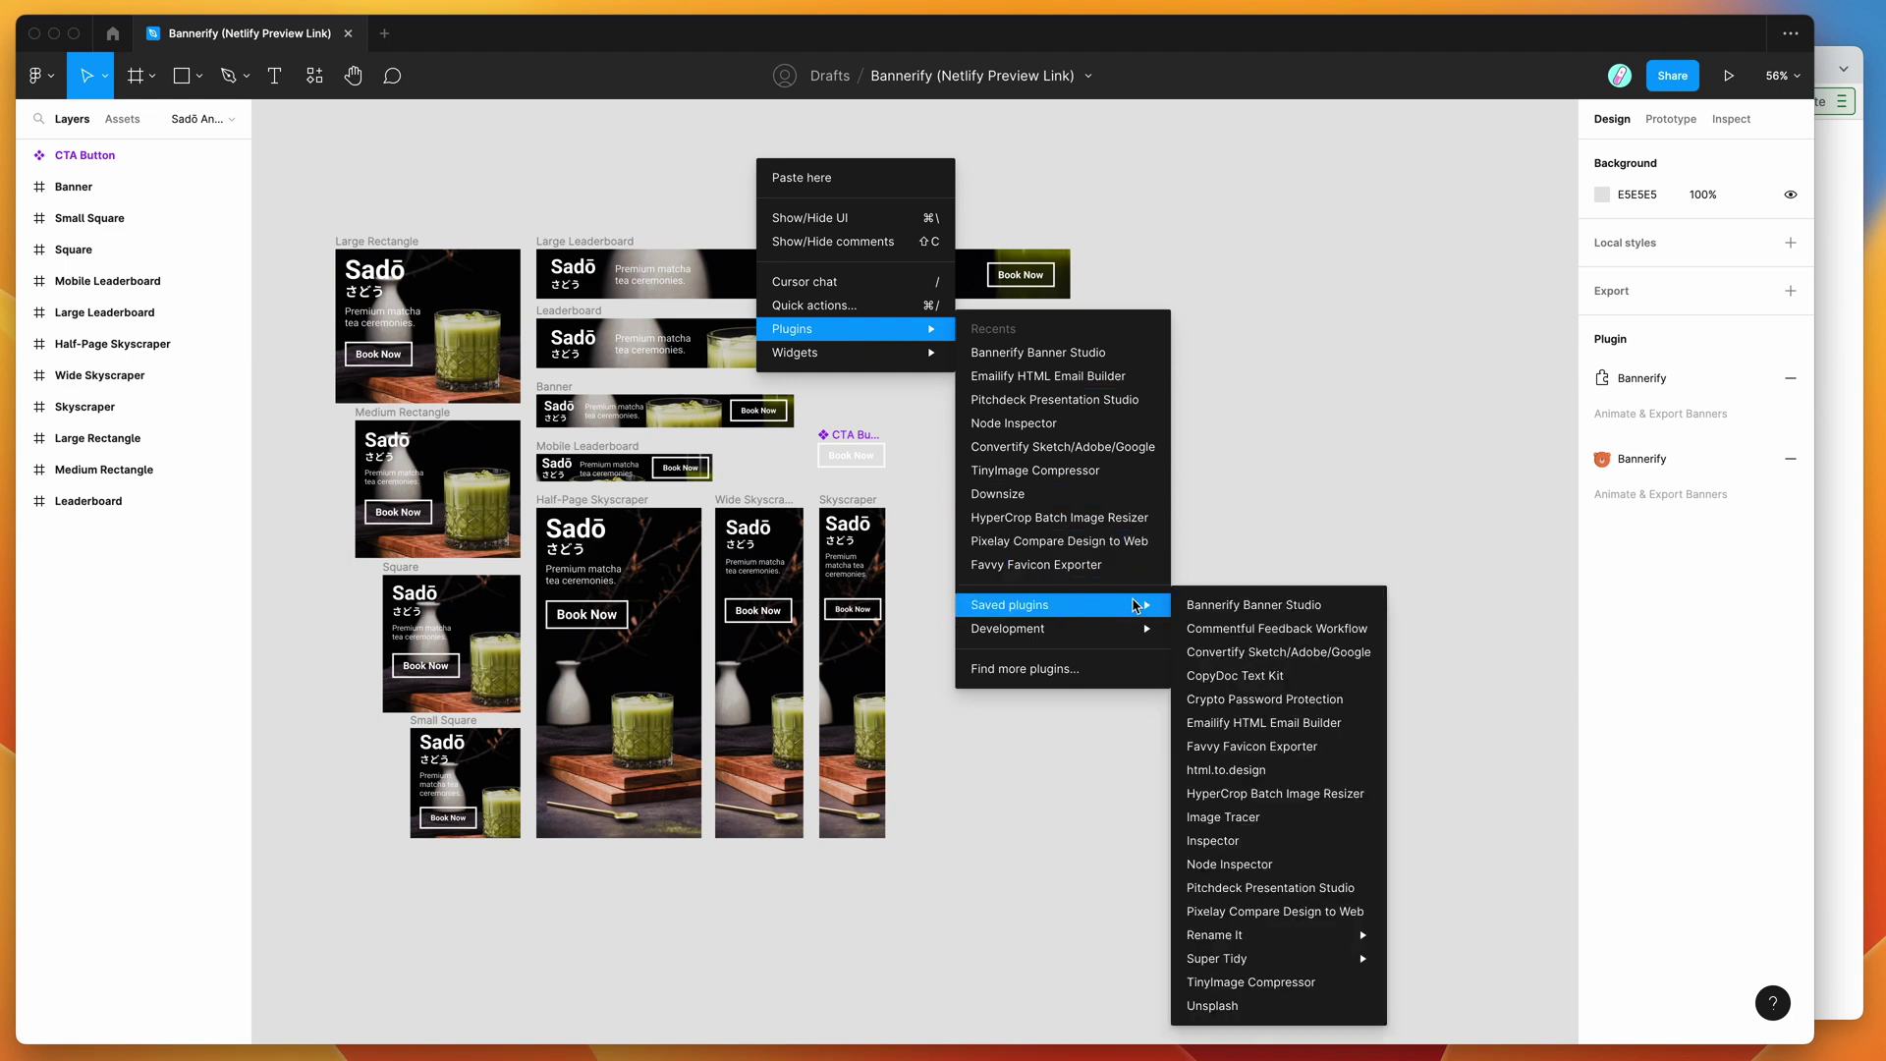
{"action": "left_click", "coordinate": [1197, 606]}
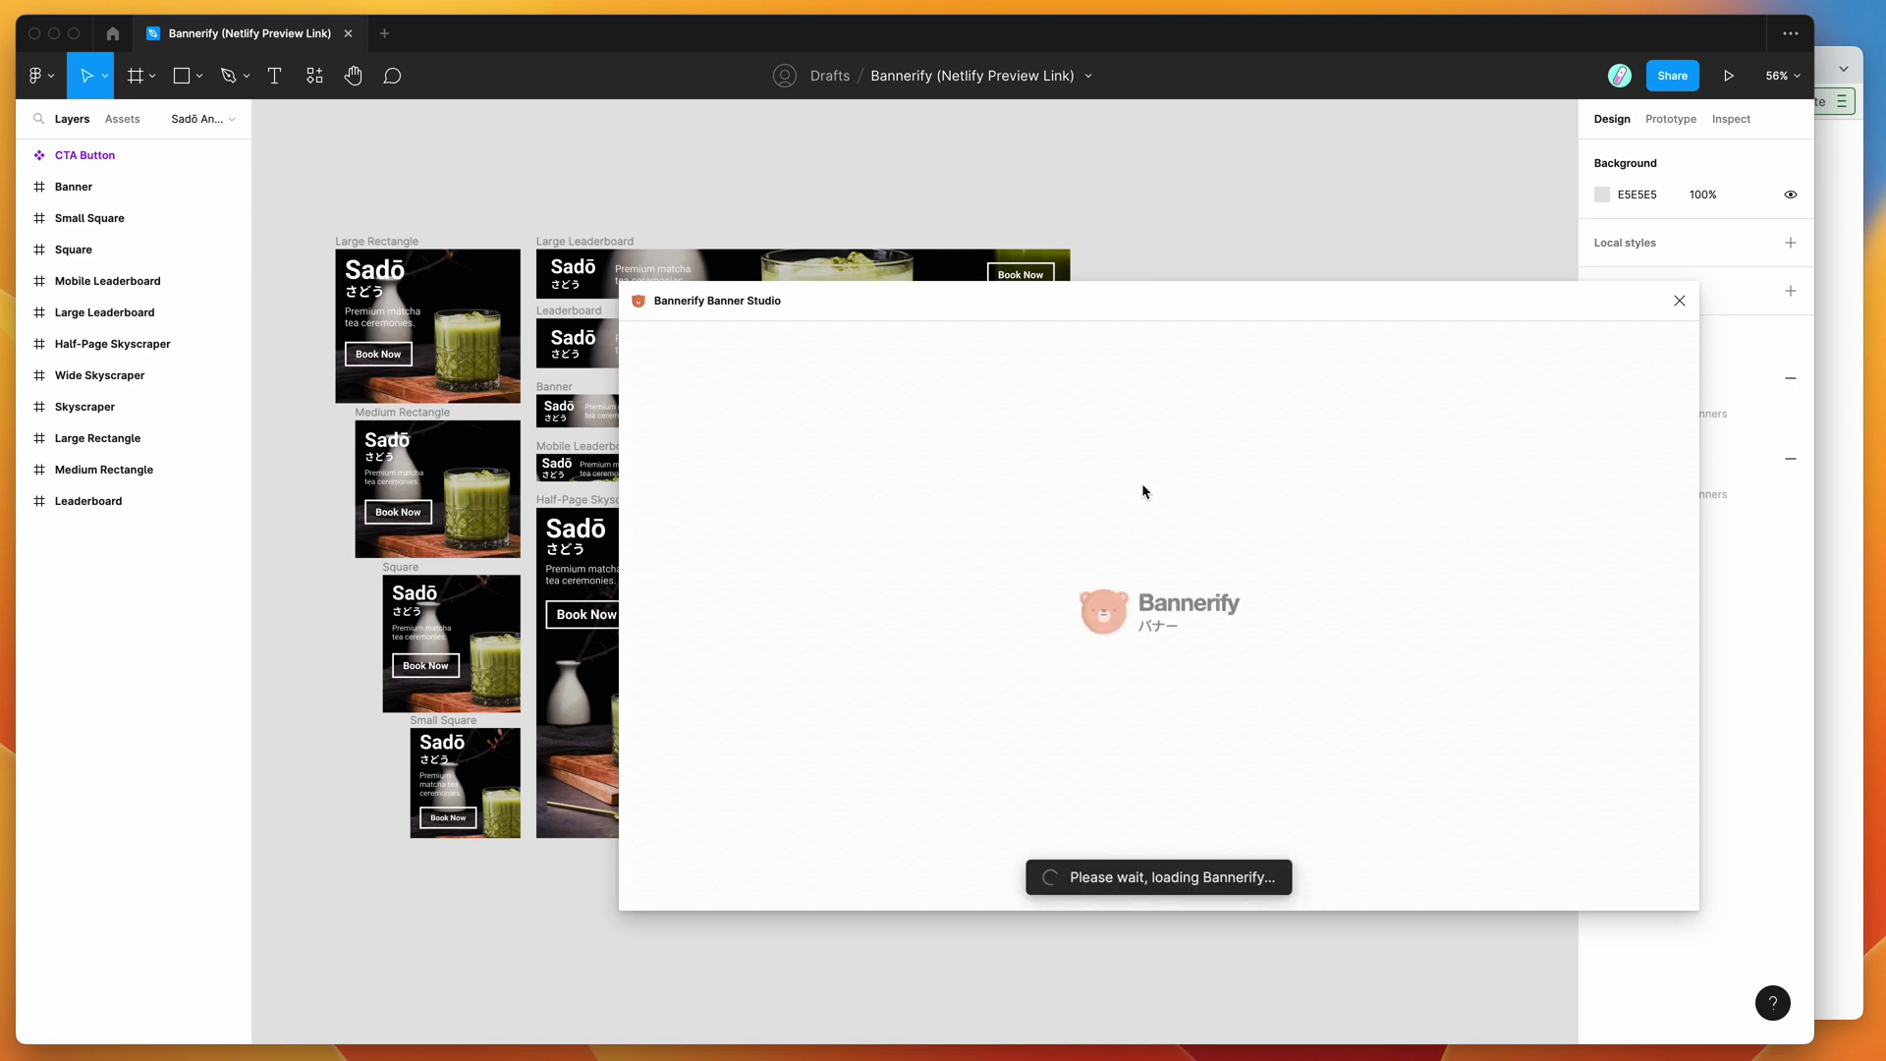
{"action": "left_click_drag", "start_coordinate": [1184, 313], "coordinate": [1230, 357]}
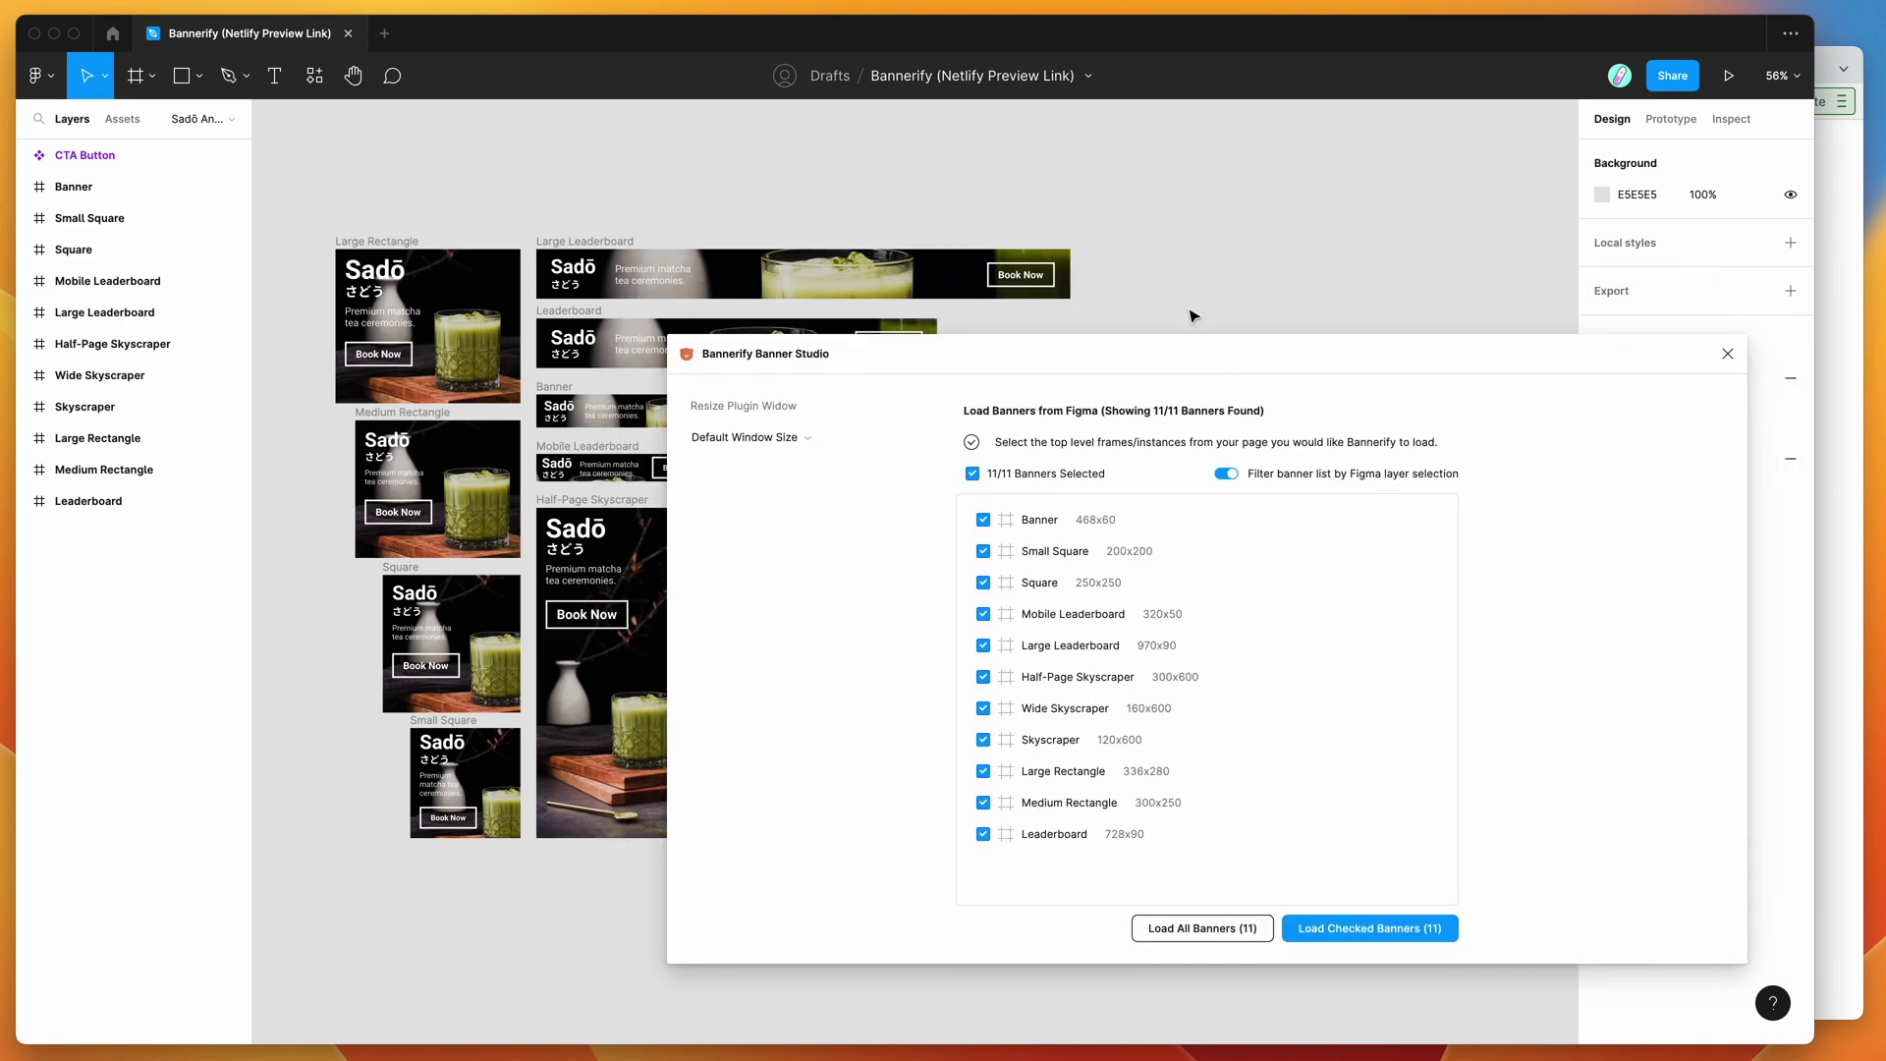
Clear the frame selection so all 11 Sadō banners list, then load the checked banners
{"action": "scroll", "coordinate": [1155, 247], "scroll_direction": "down", "scroll_amount": 2}
{"action": "scroll", "coordinate": [1154, 248], "scroll_direction": "right", "scroll_amount": 2}
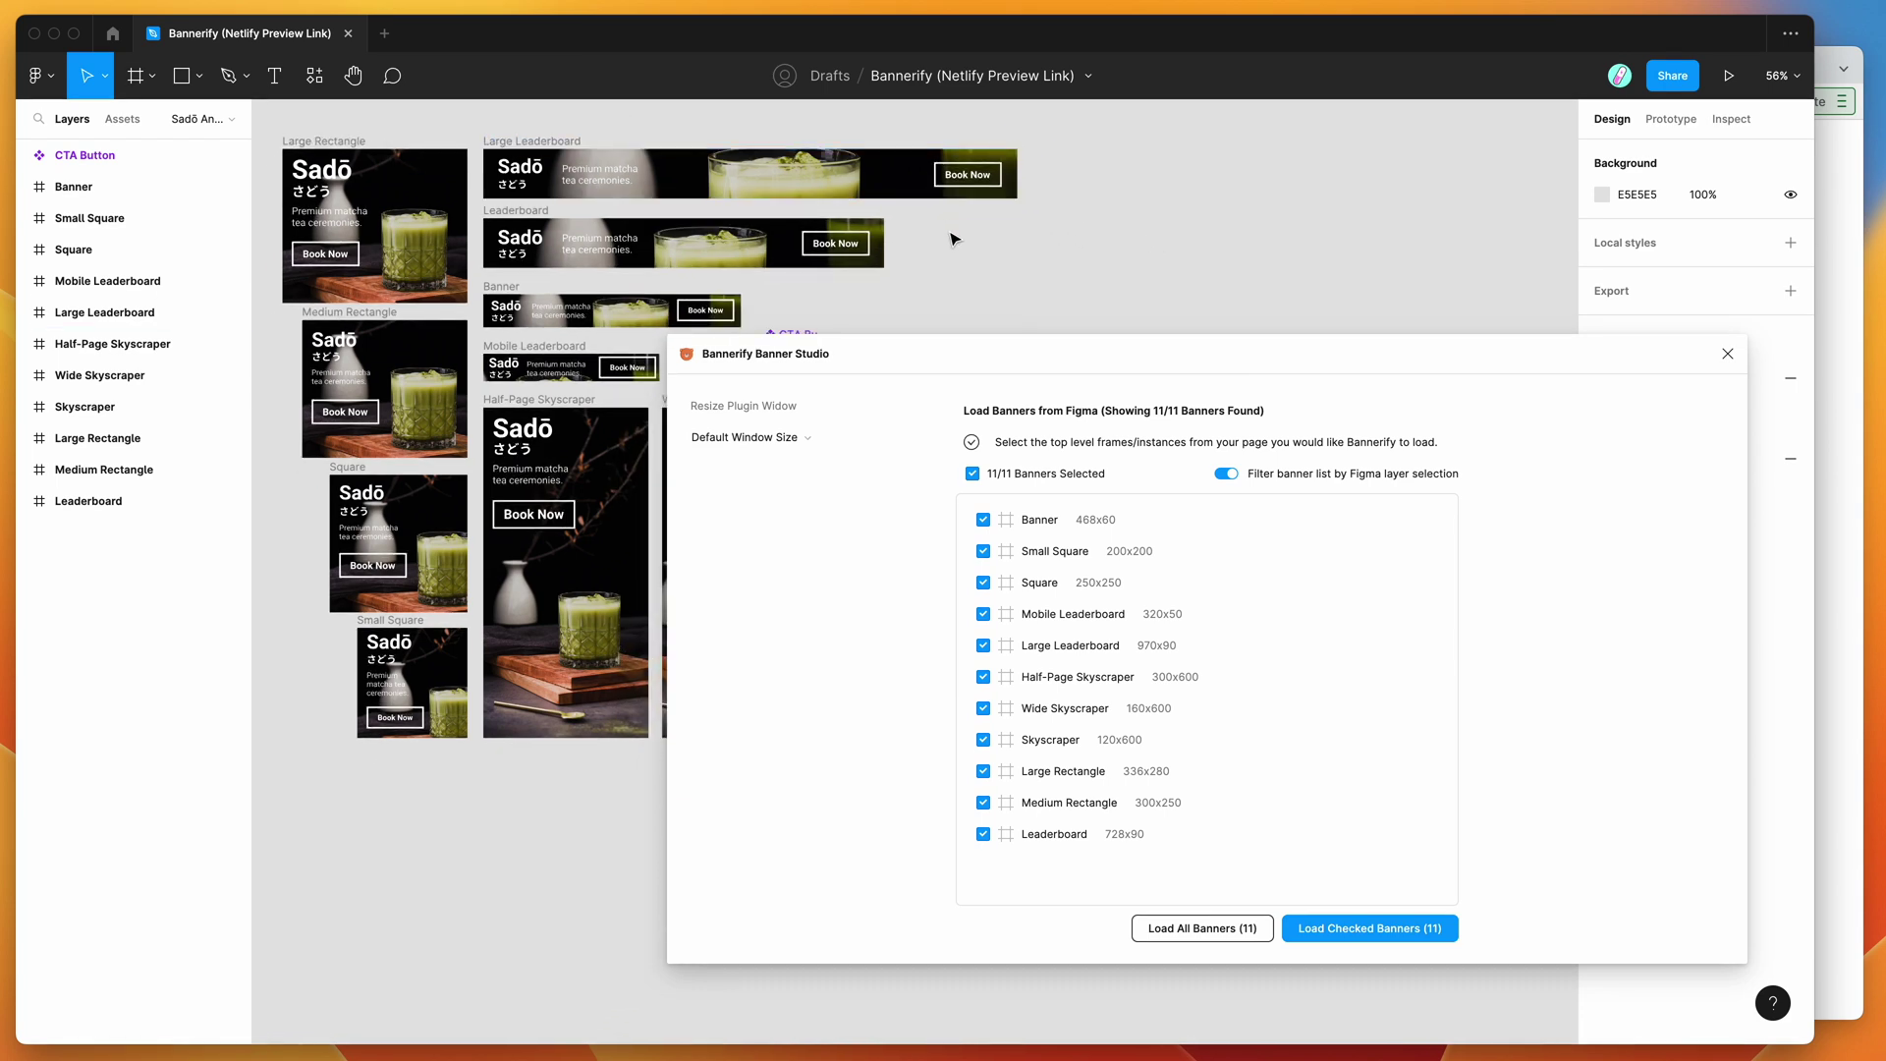
{"action": "left_click_drag", "start_coordinate": [1029, 358], "coordinate": [1051, 367]}
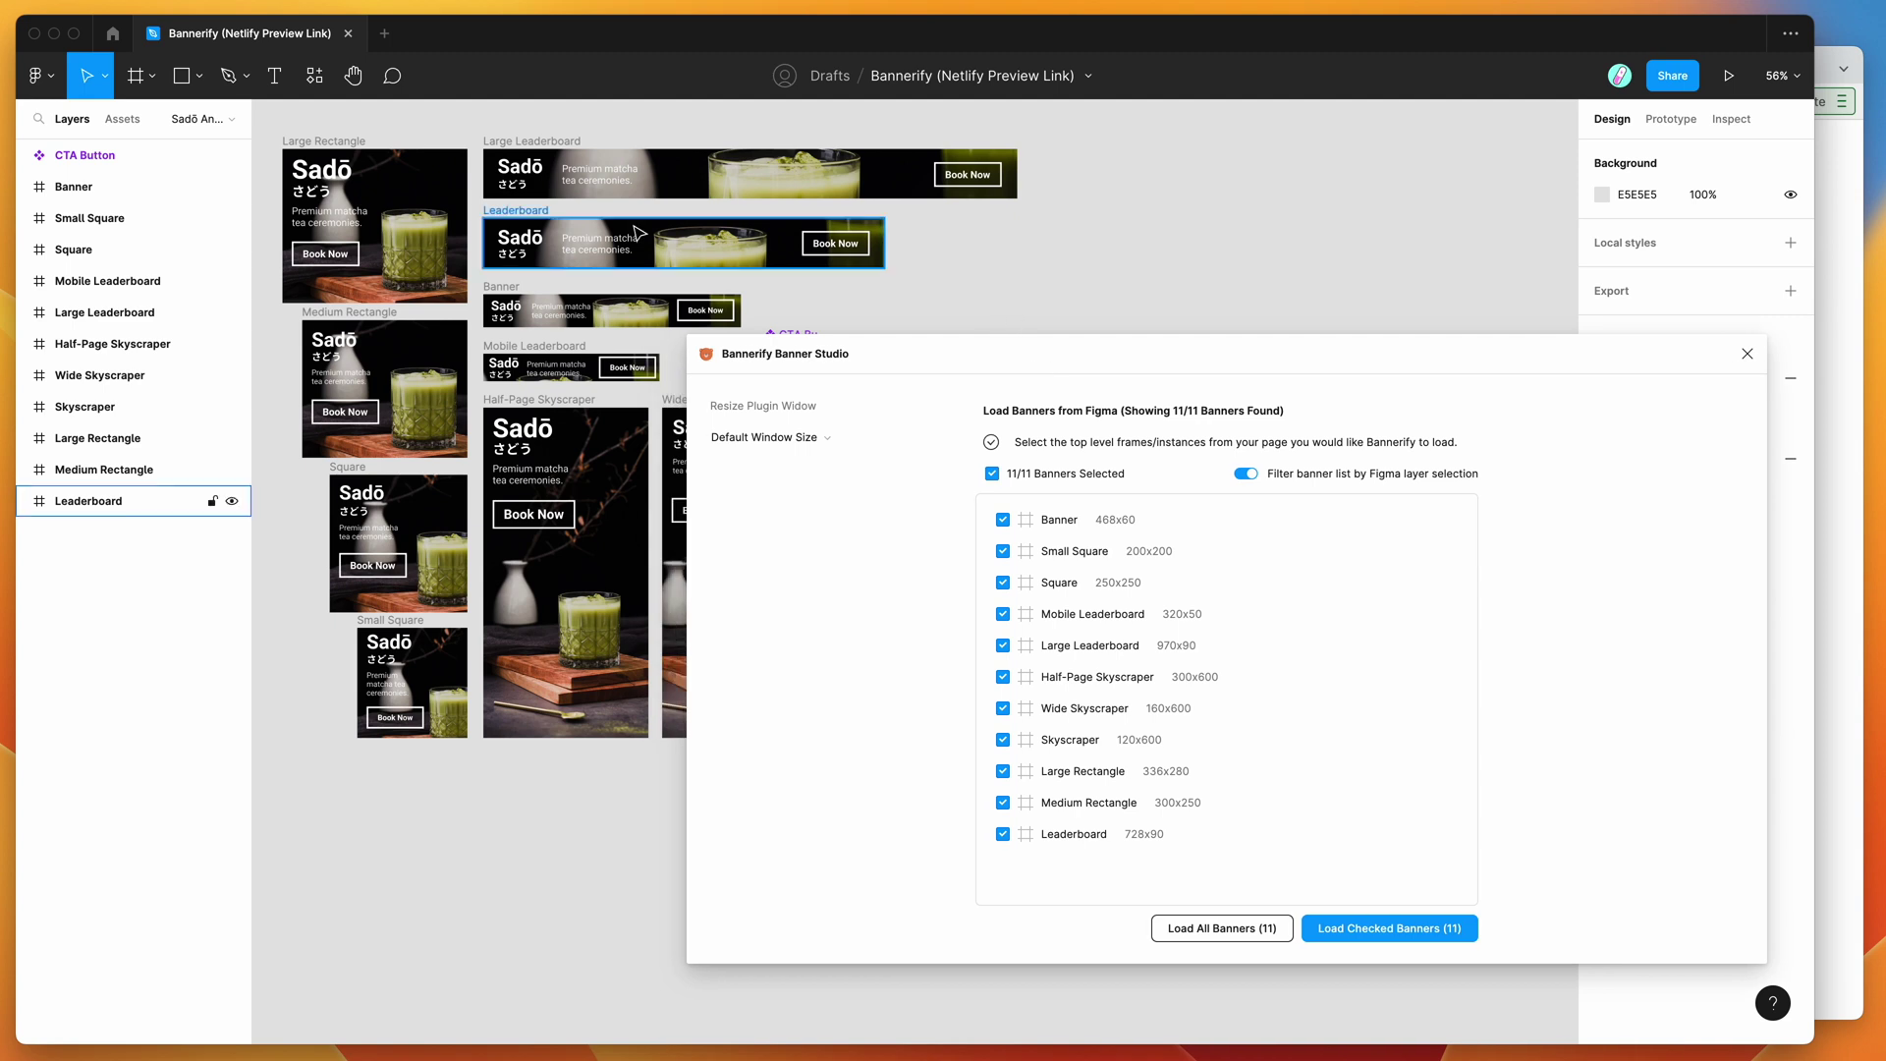
{"action": "left_click", "coordinate": [327, 142]}
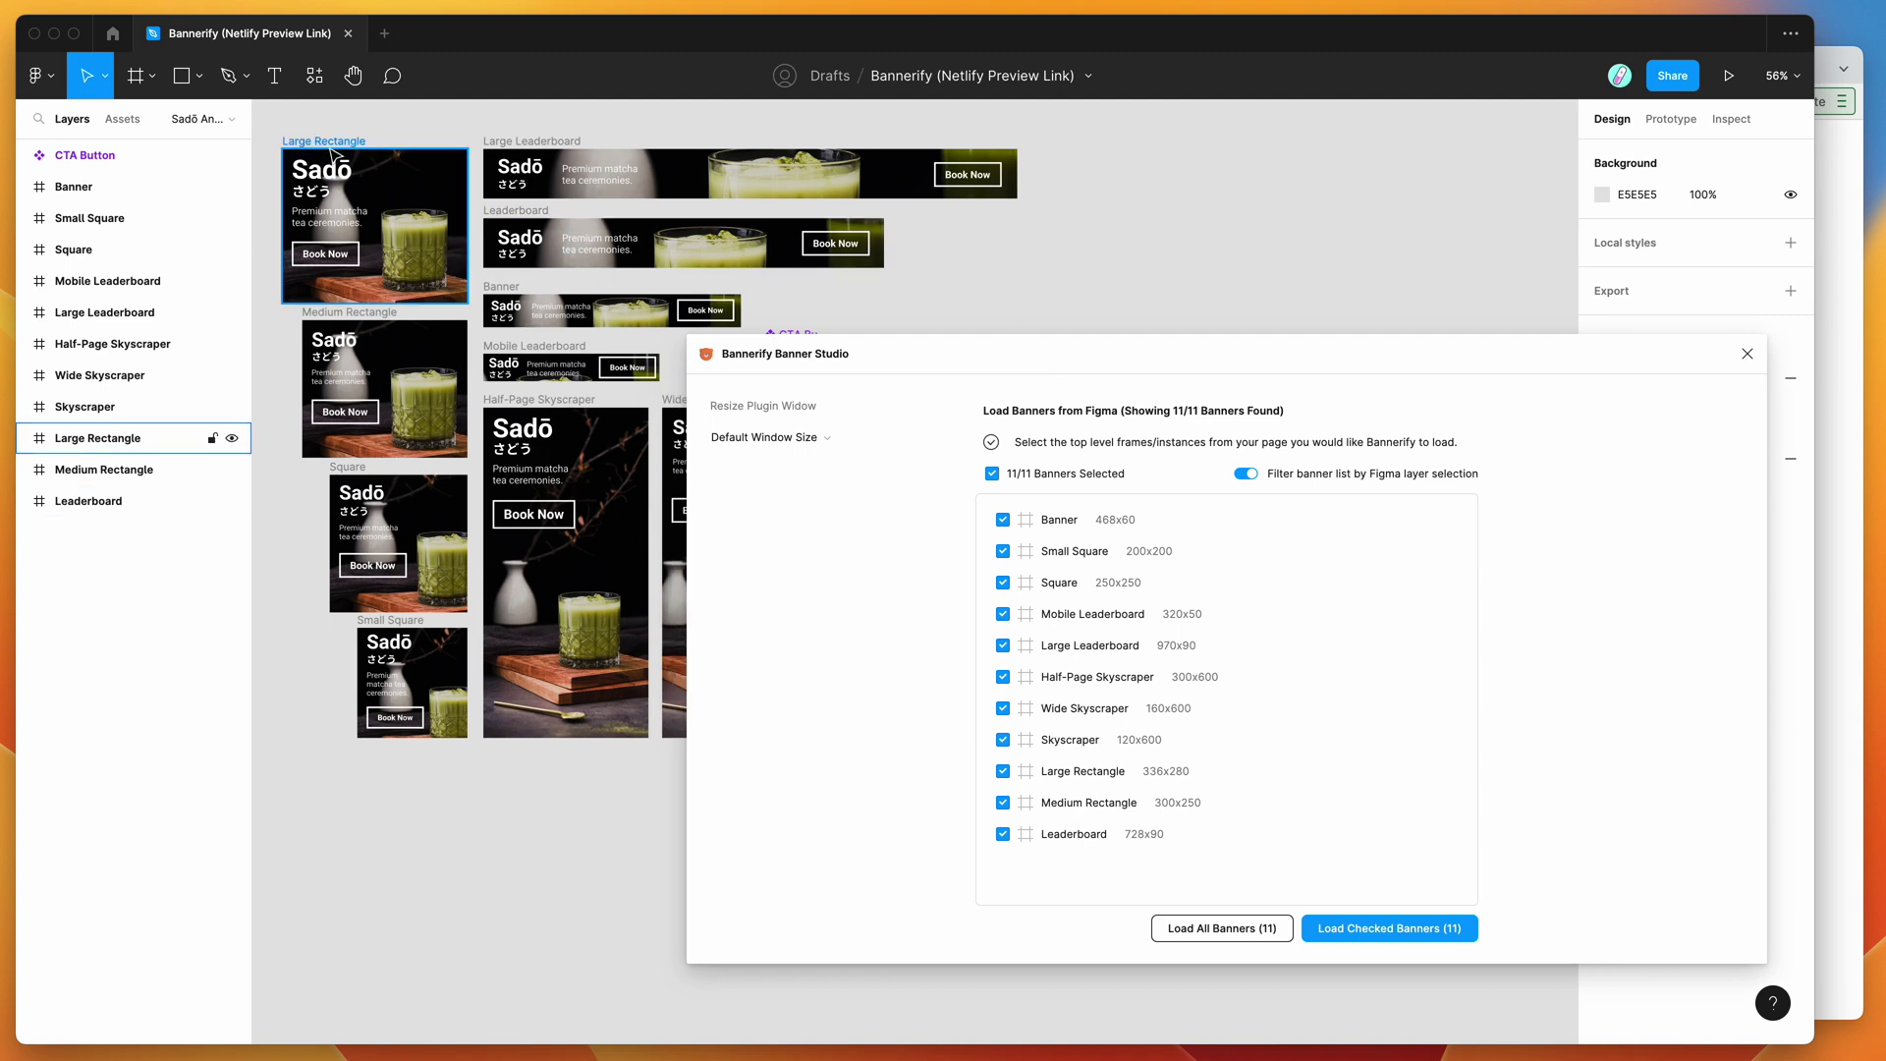
{"action": "left_click", "coordinate": [511, 141]}
{"action": "left_click", "coordinate": [24, 313]}
{"action": "left_click", "coordinate": [83, 345]}
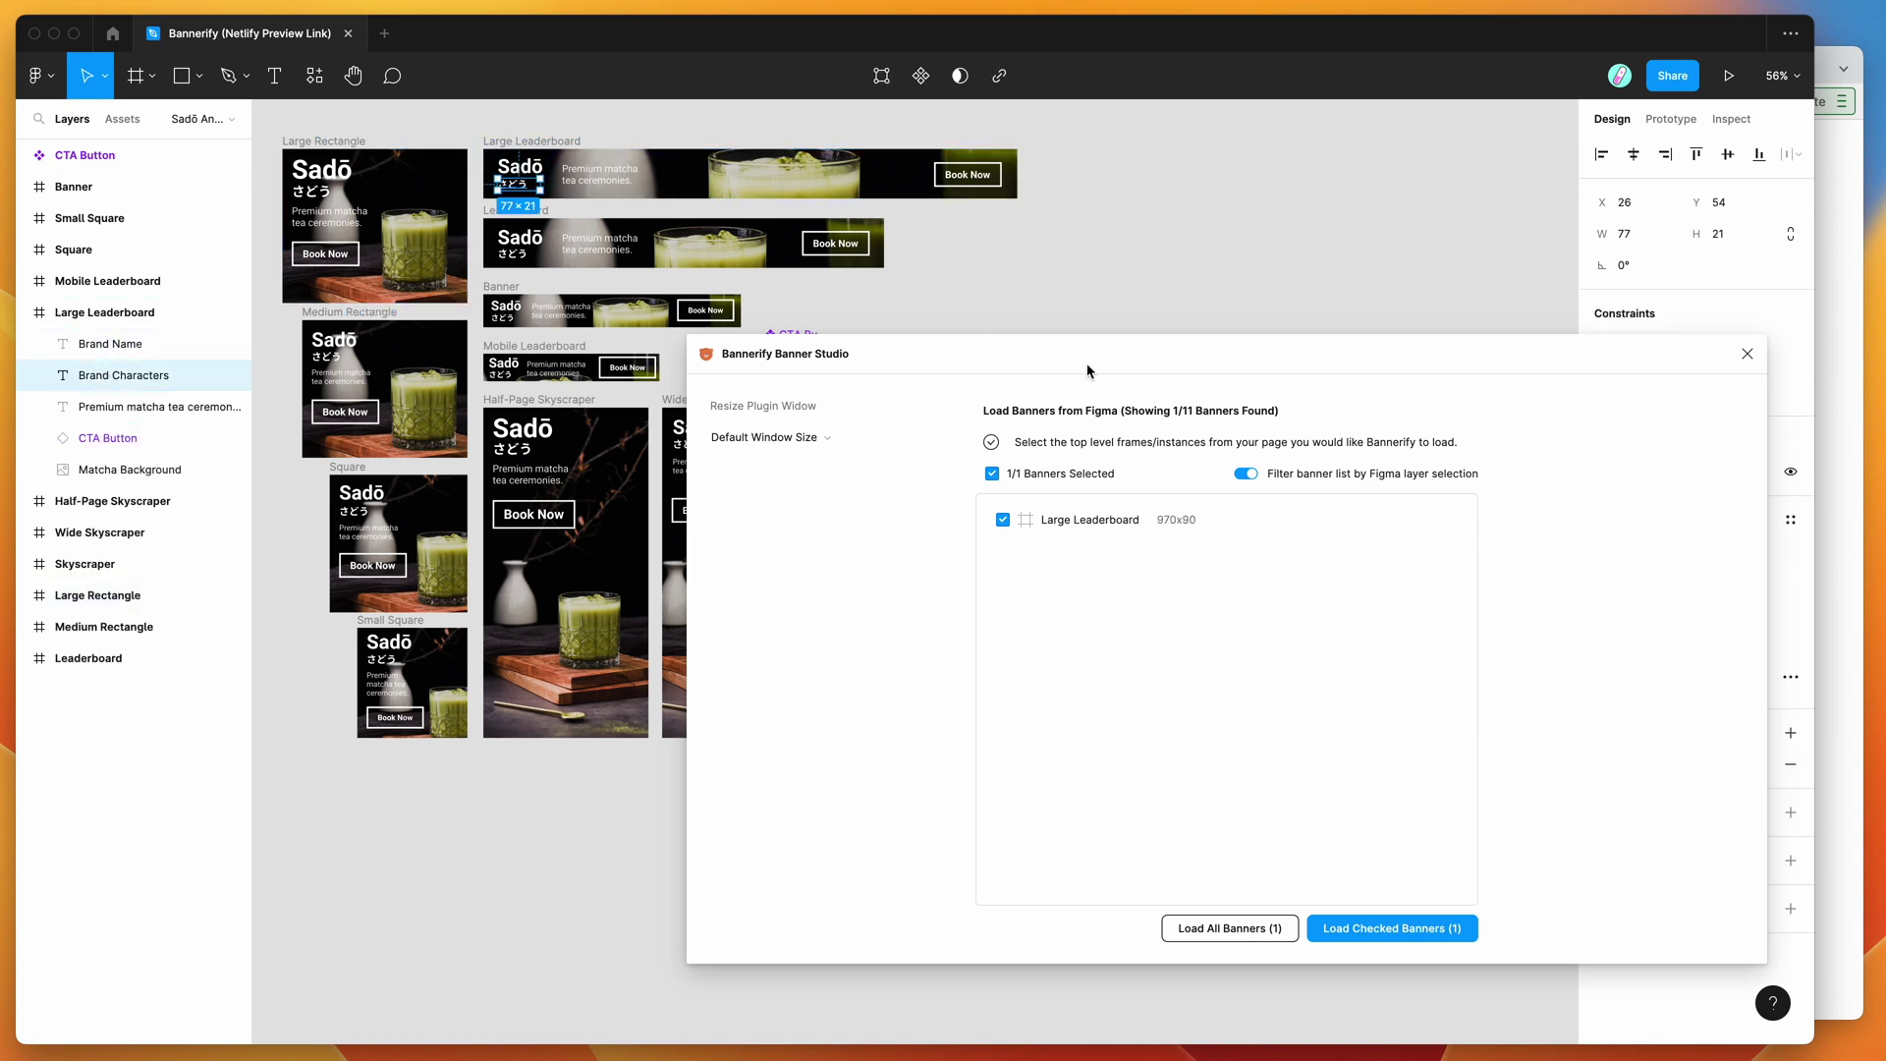
{"action": "left_click", "coordinate": [1063, 324]}
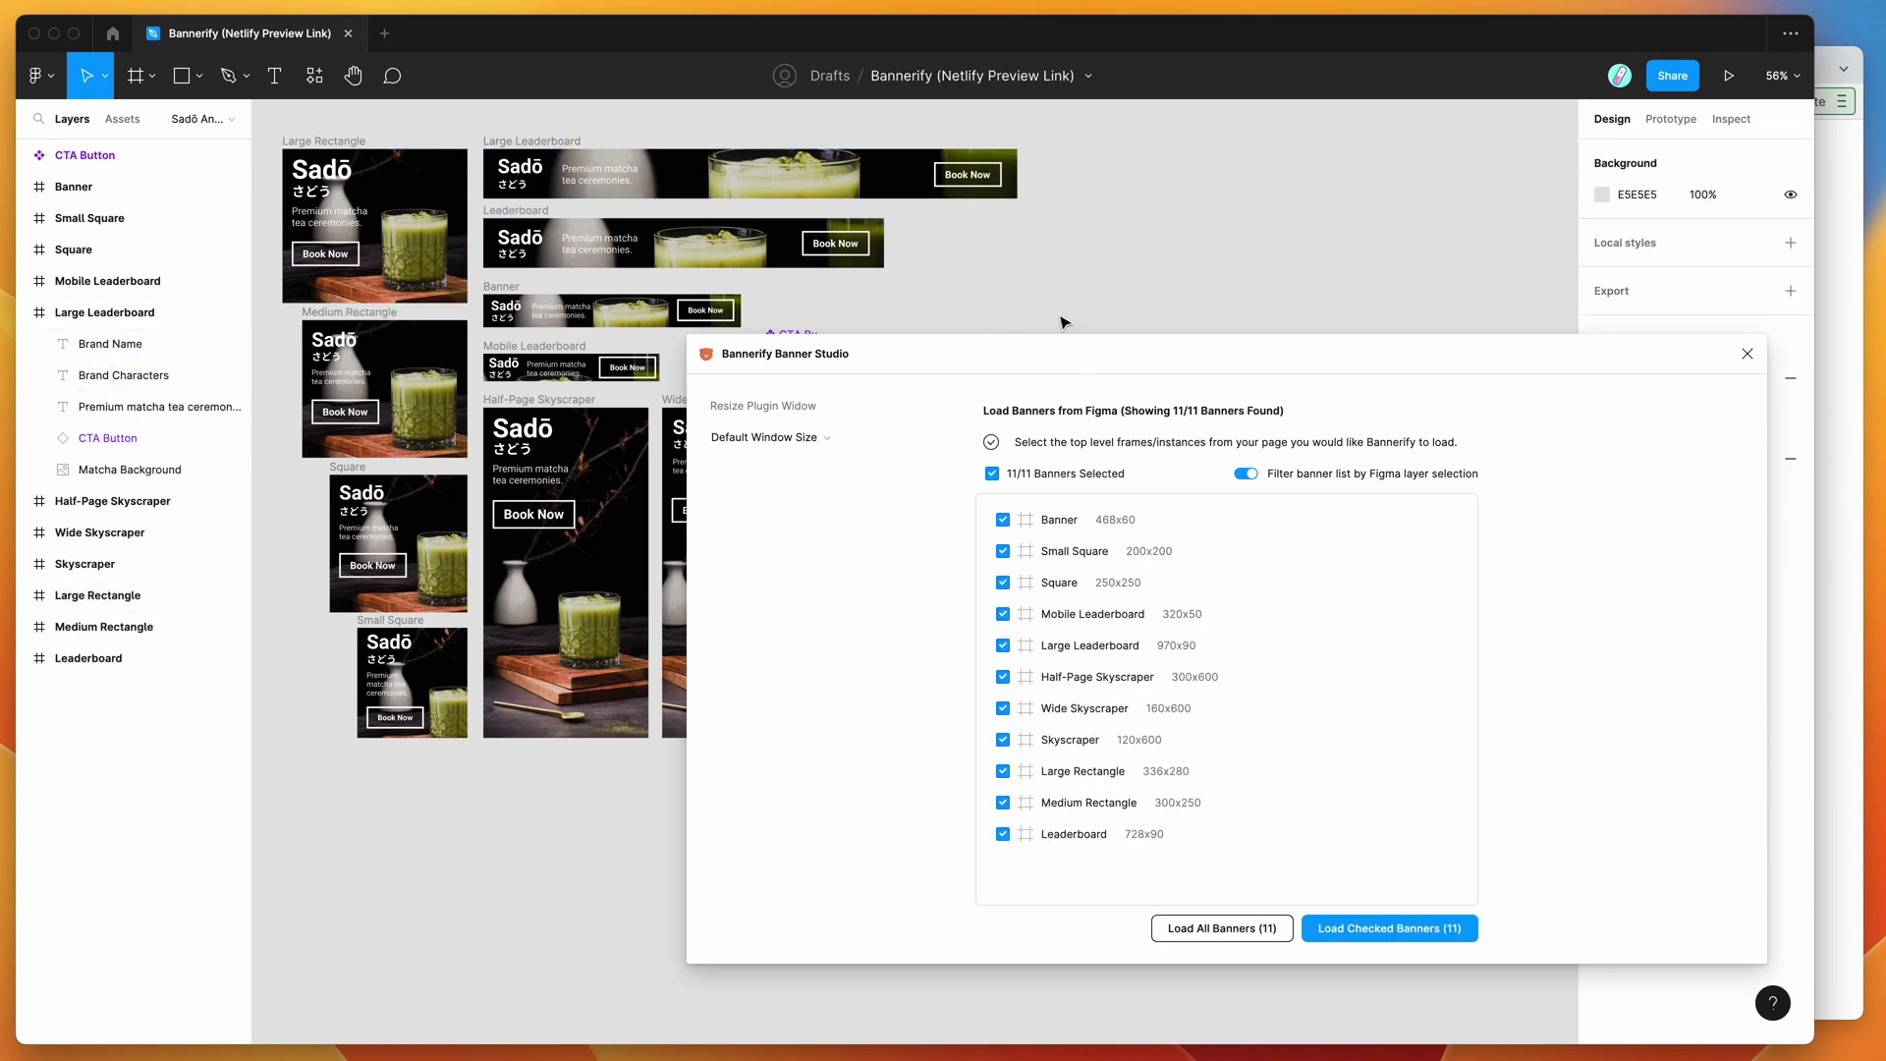
{"action": "left_click", "coordinate": [1388, 929]}
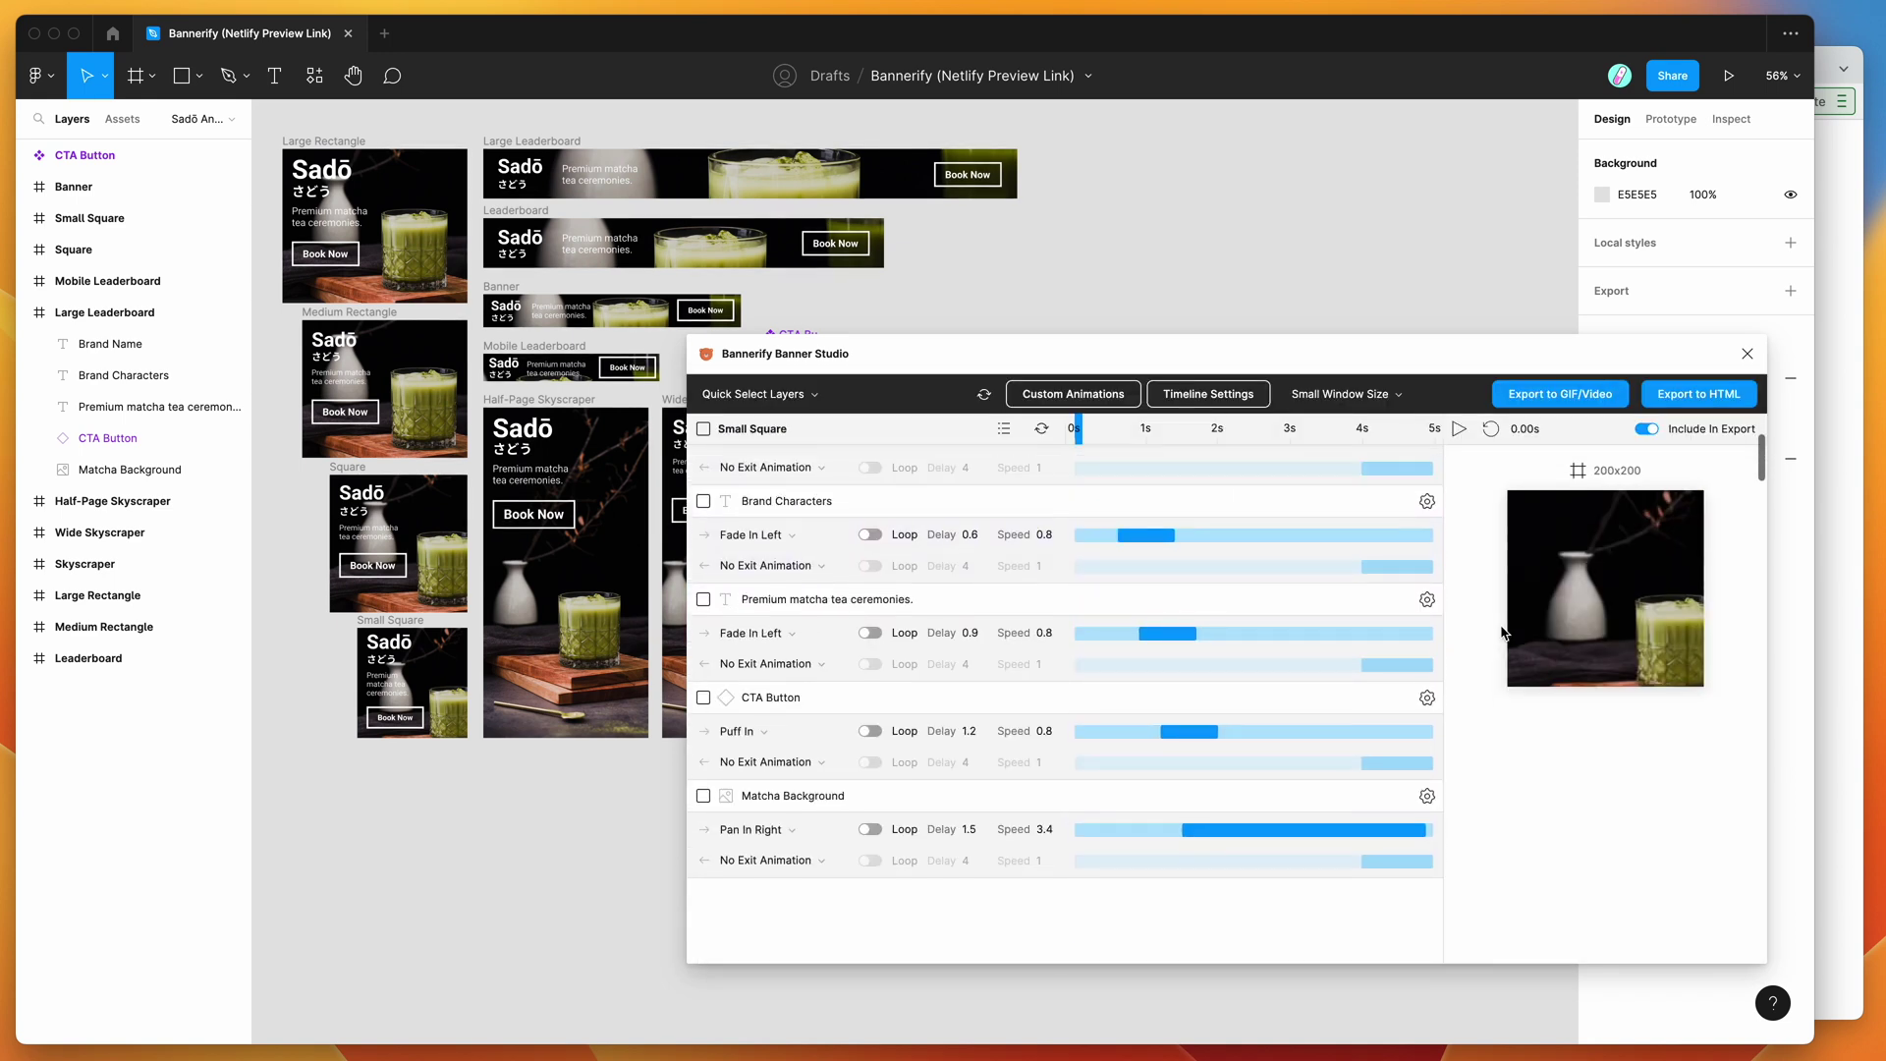
Scroll the animation timeline and play, then stop, the Square banner's animation preview
{"action": "scroll", "coordinate": [1616, 618], "scroll_direction": "down", "scroll_amount": 5}
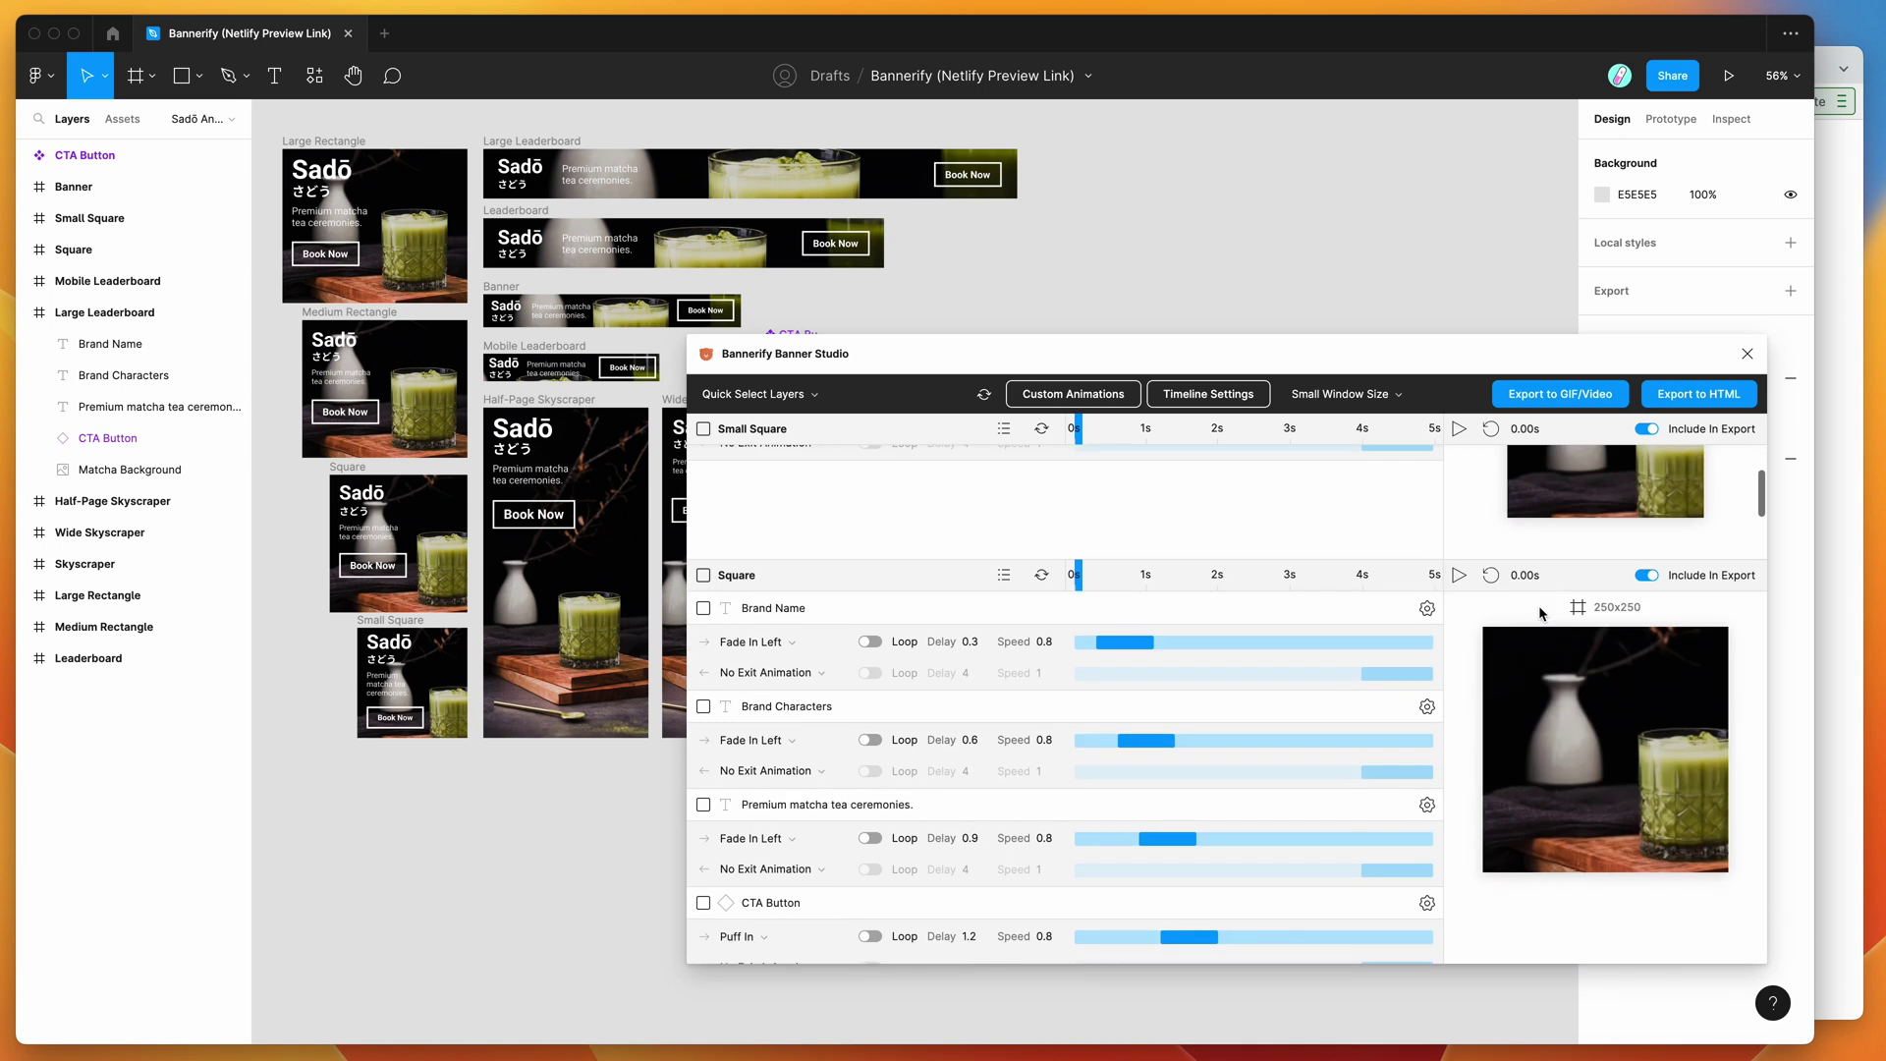
{"action": "left_click", "coordinate": [1459, 509]}
{"action": "scroll", "coordinate": [1469, 582], "scroll_direction": "down", "scroll_amount": 1}
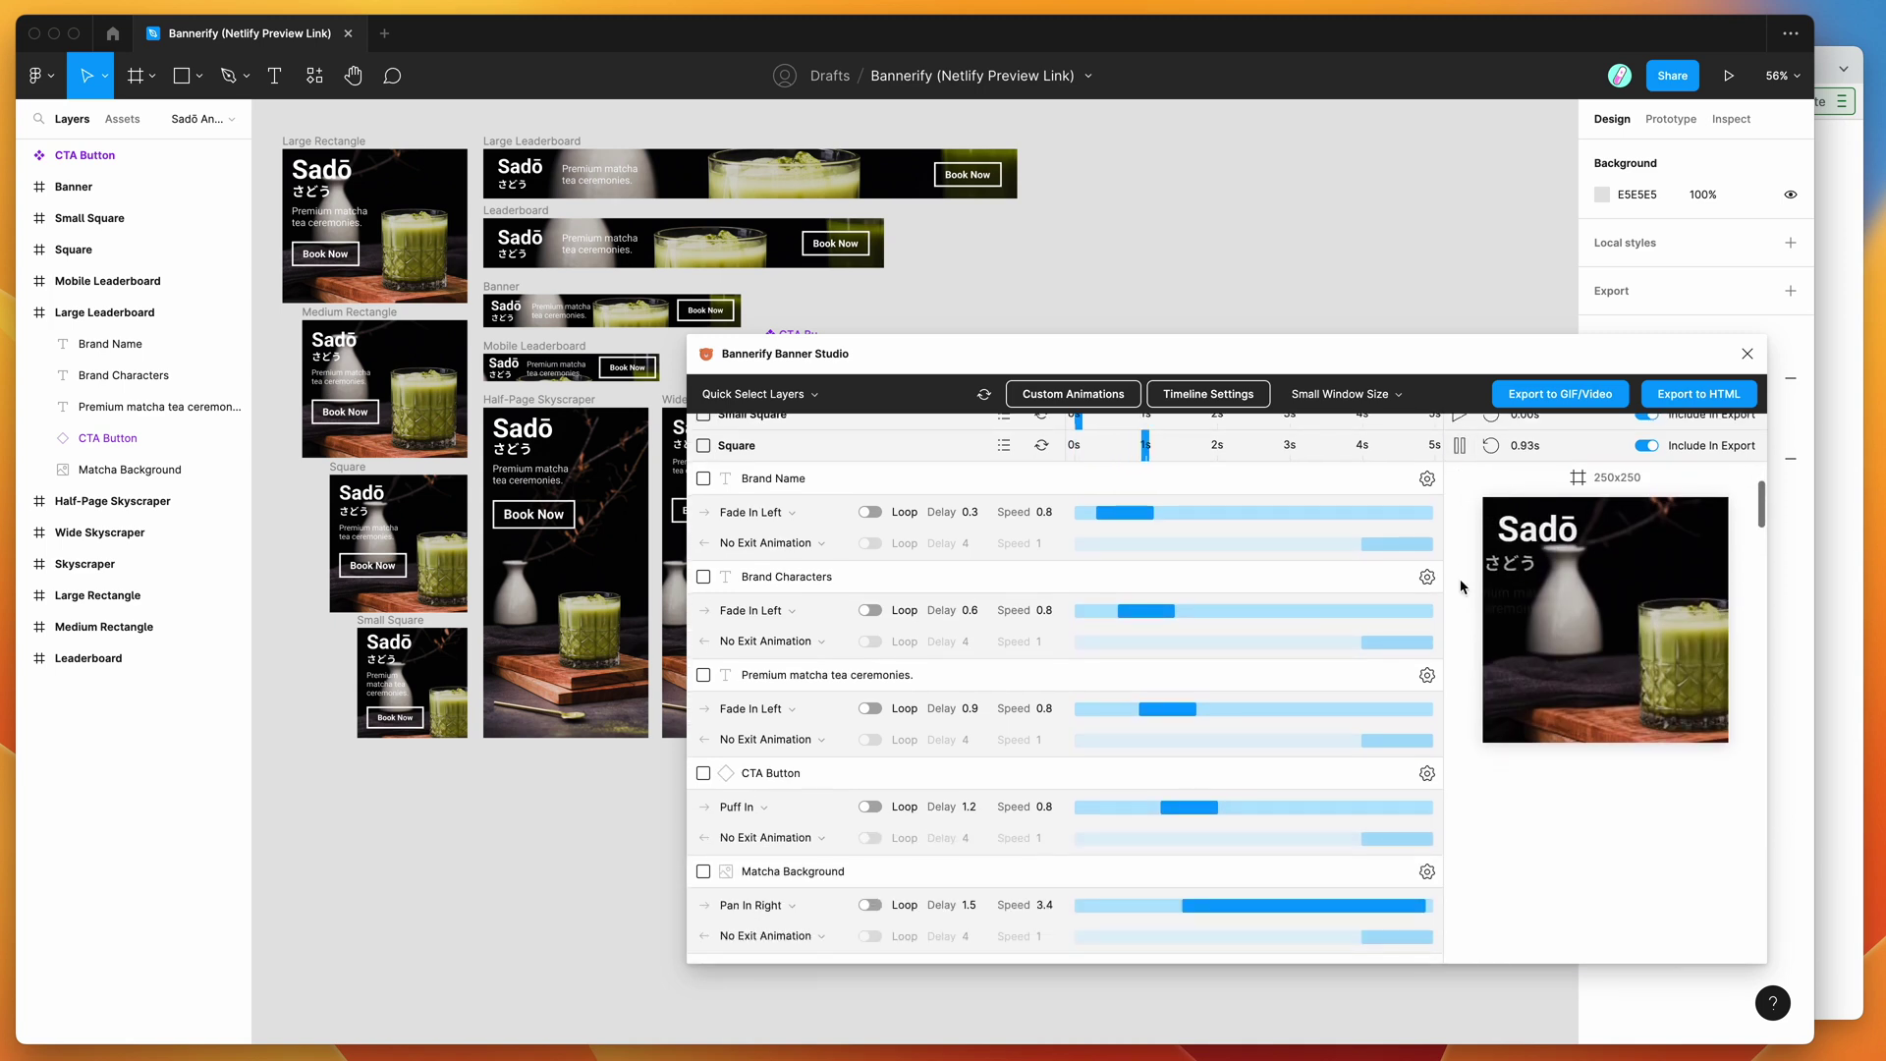
{"action": "scroll", "coordinate": [1246, 698], "scroll_direction": "down", "scroll_amount": 1}
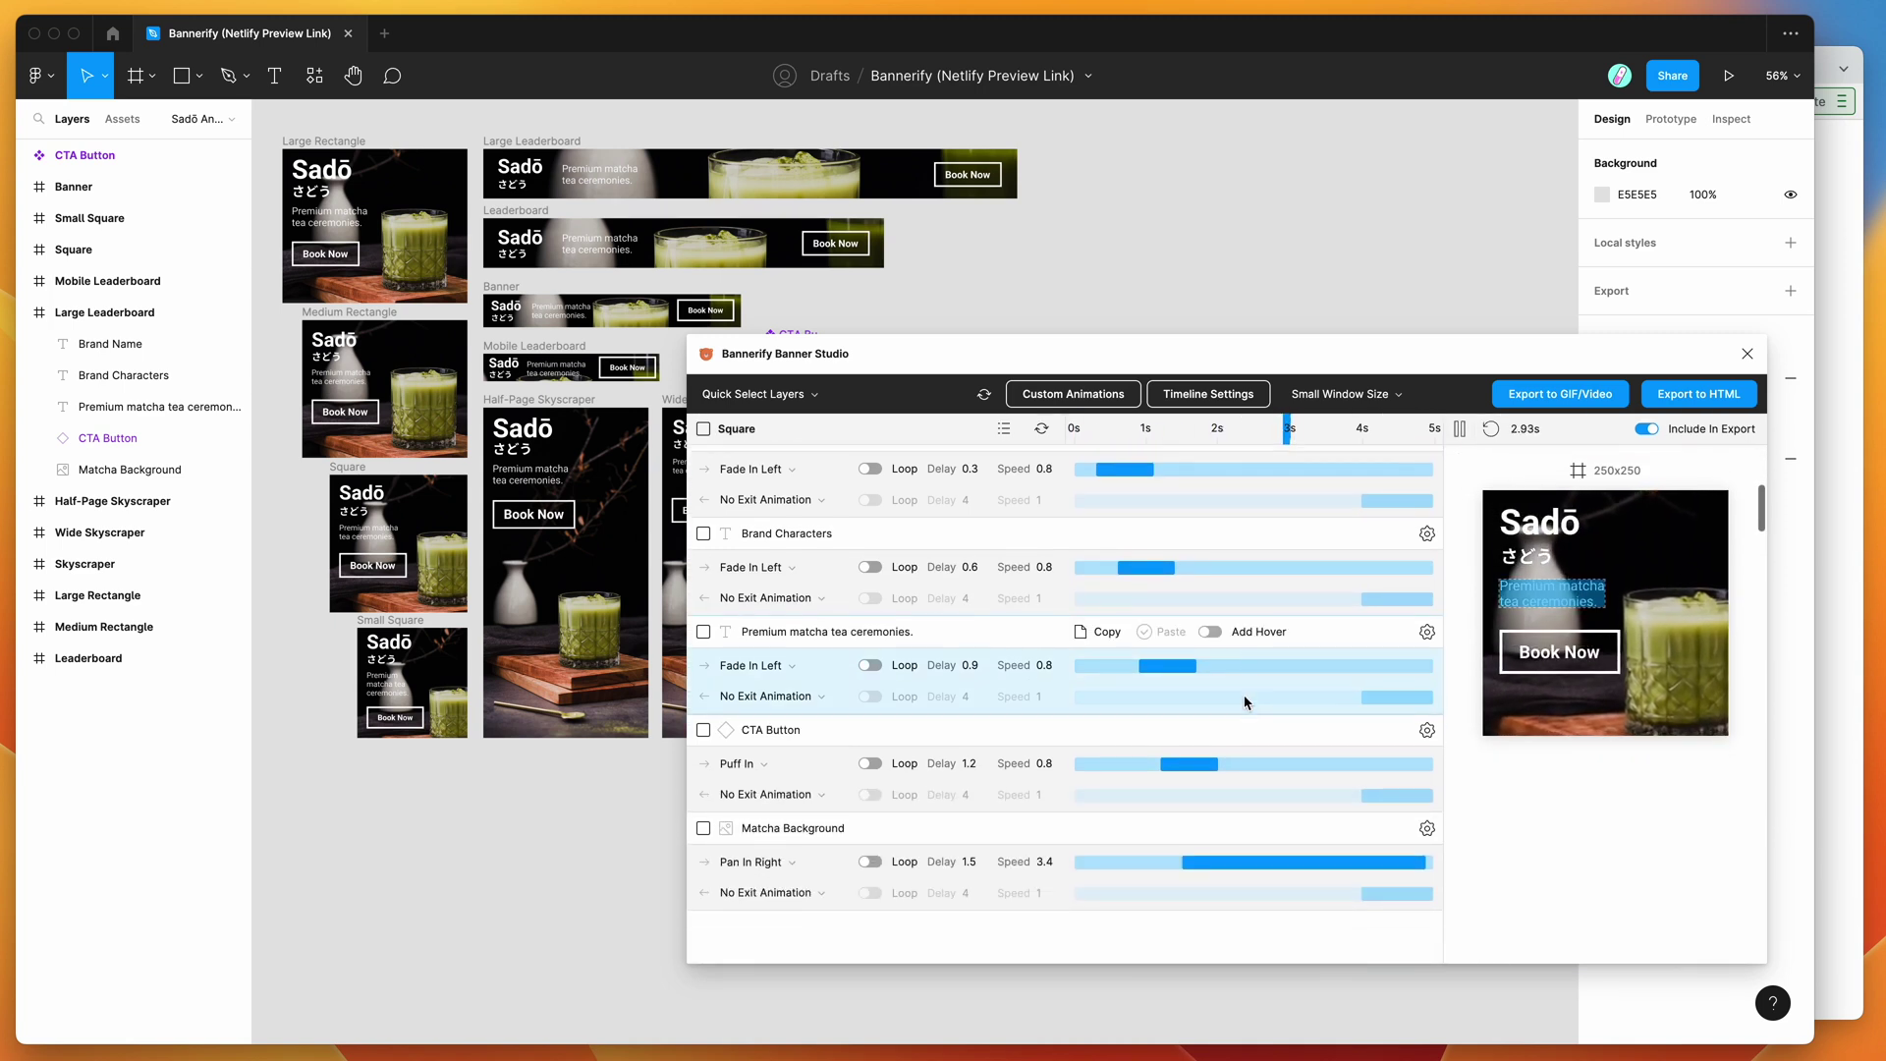
{"action": "left_click", "coordinate": [1460, 430]}
{"action": "scroll", "coordinate": [1464, 598], "scroll_direction": "down", "scroll_amount": 8}
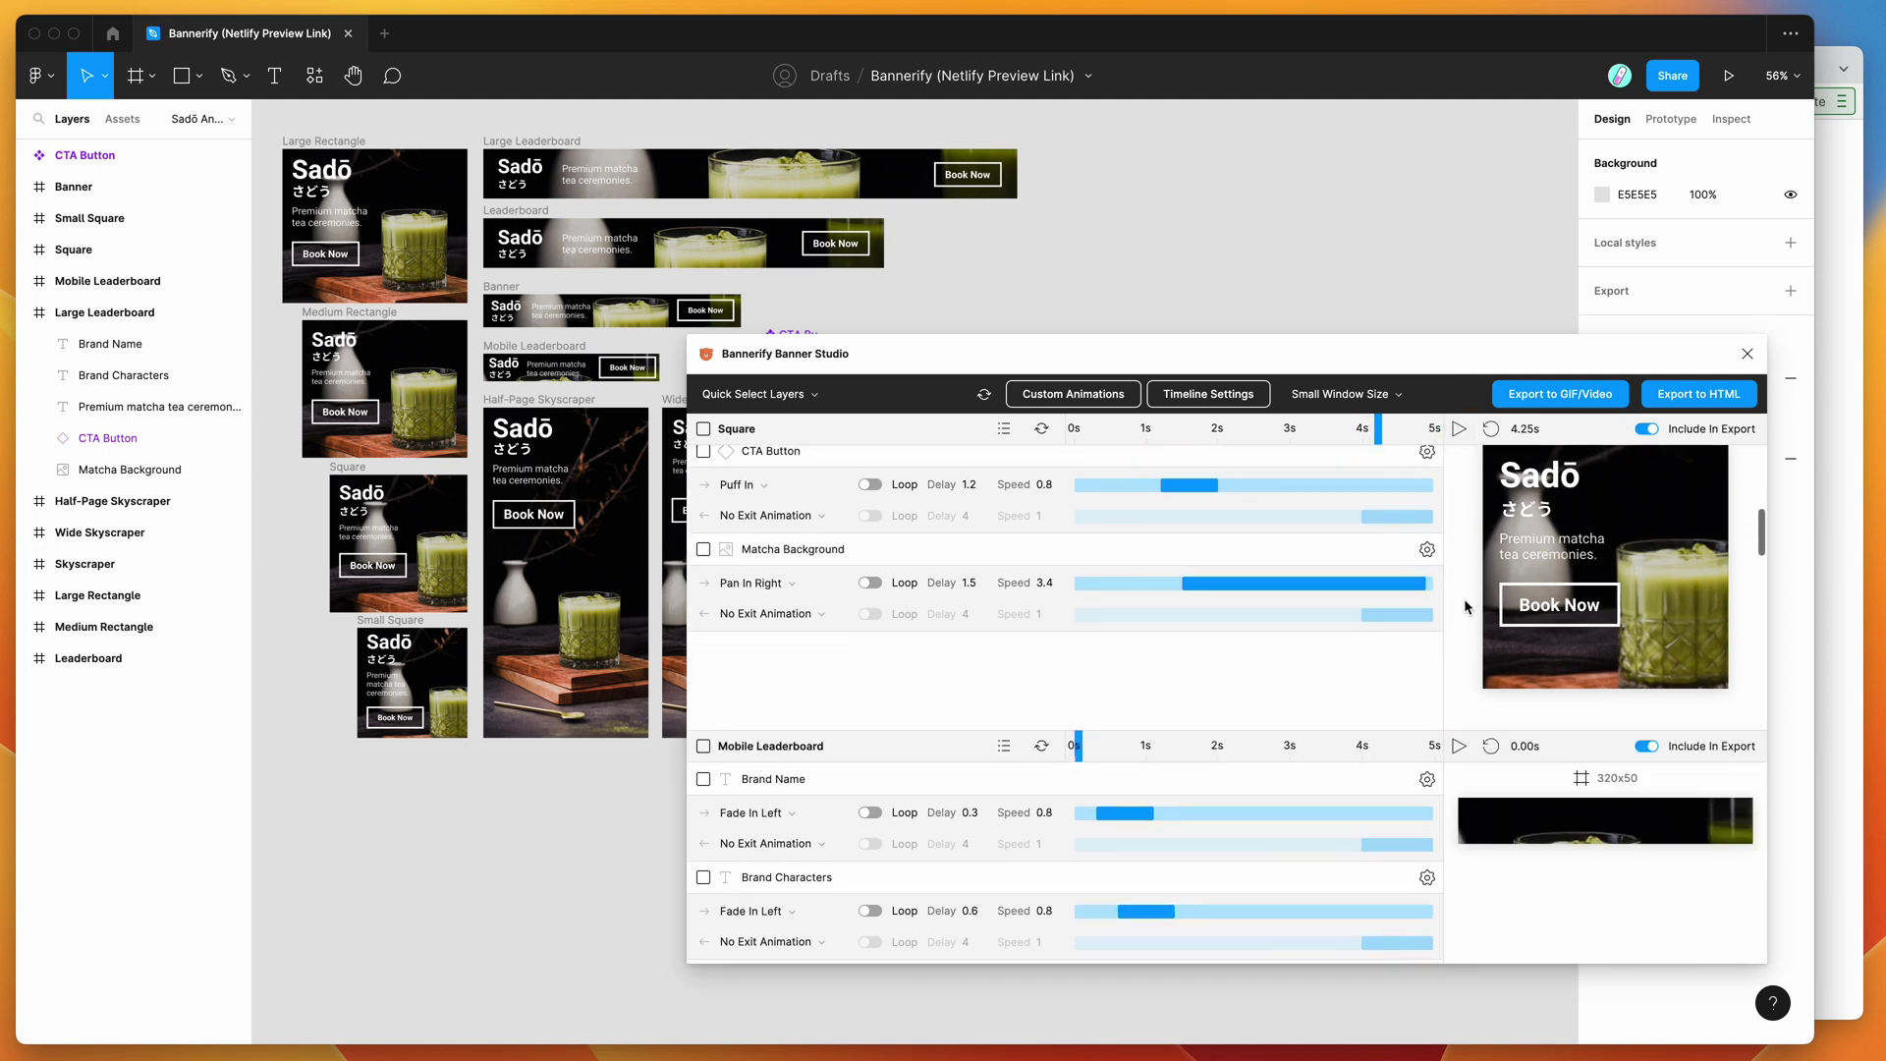
{"action": "scroll", "coordinate": [1454, 595], "scroll_direction": "down", "scroll_amount": 10}
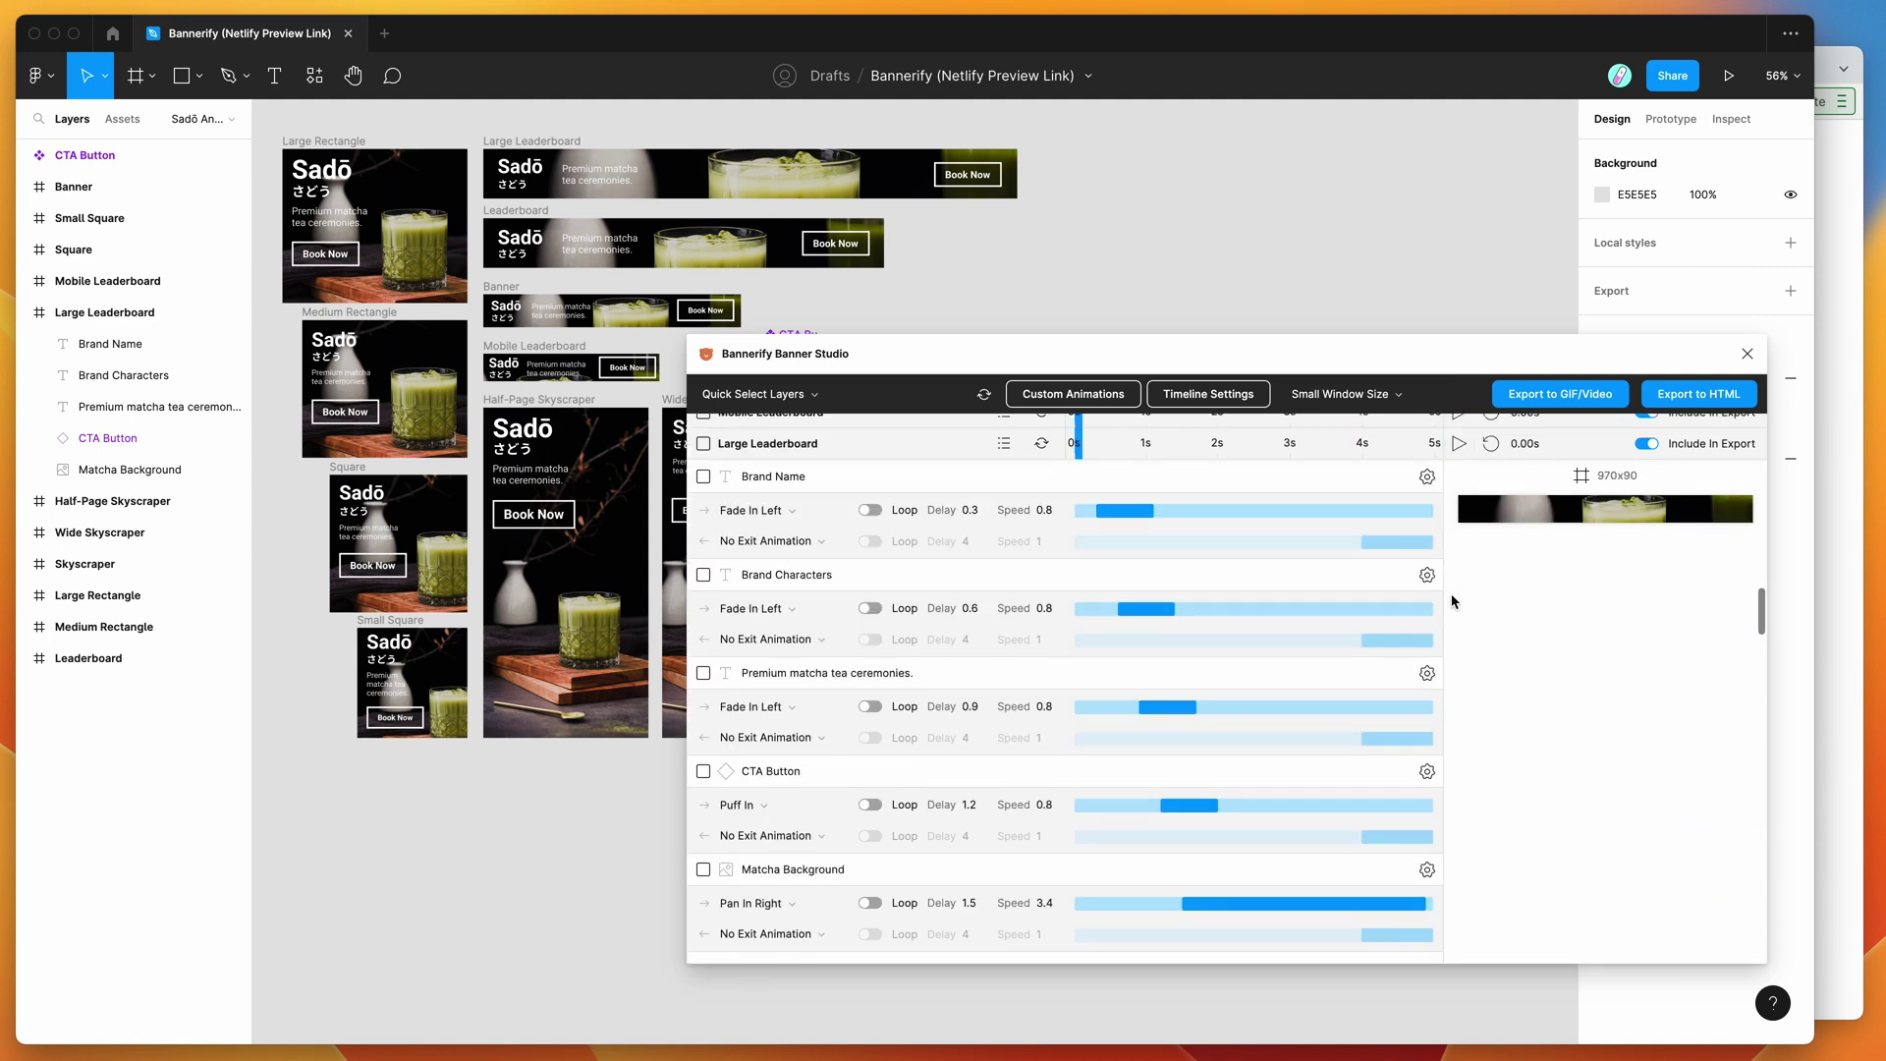
{"action": "scroll", "coordinate": [1454, 601], "scroll_direction": "up", "scroll_amount": 20}
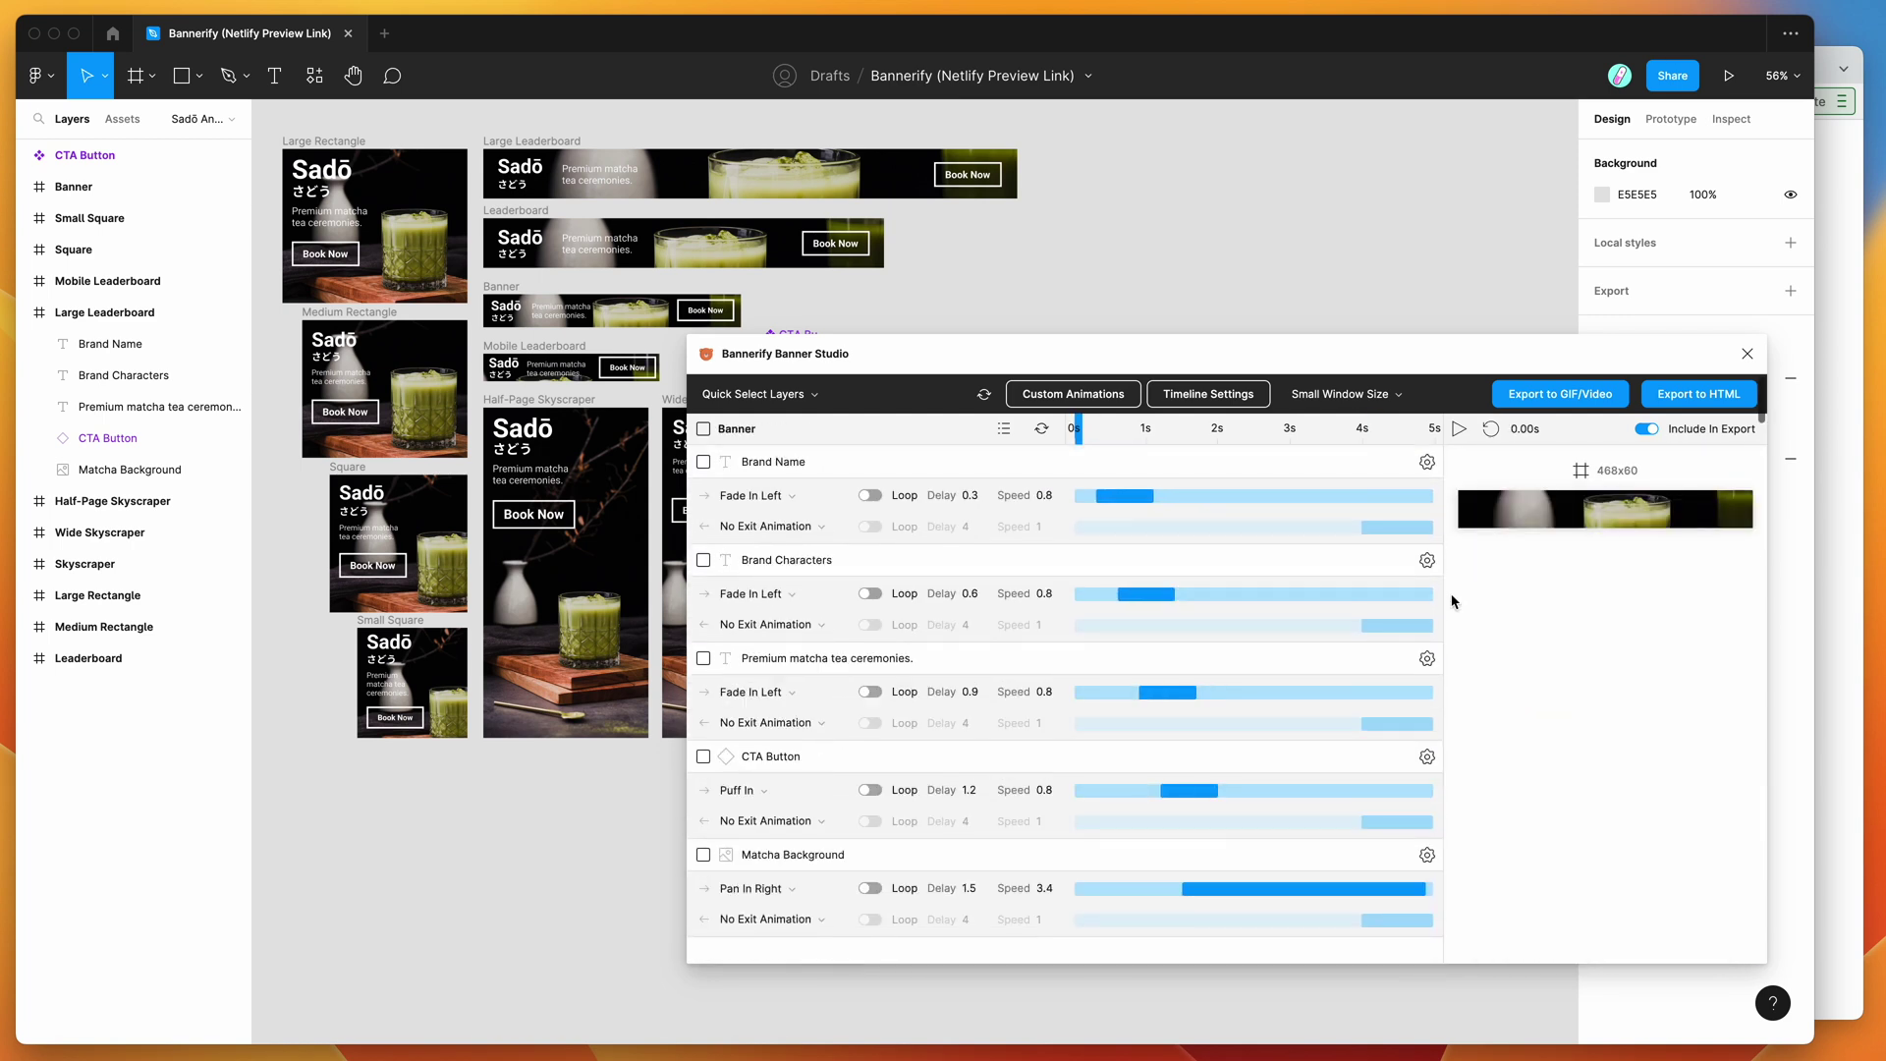
{"action": "left_click_drag", "start_coordinate": [1471, 352], "coordinate": [1417, 297]}
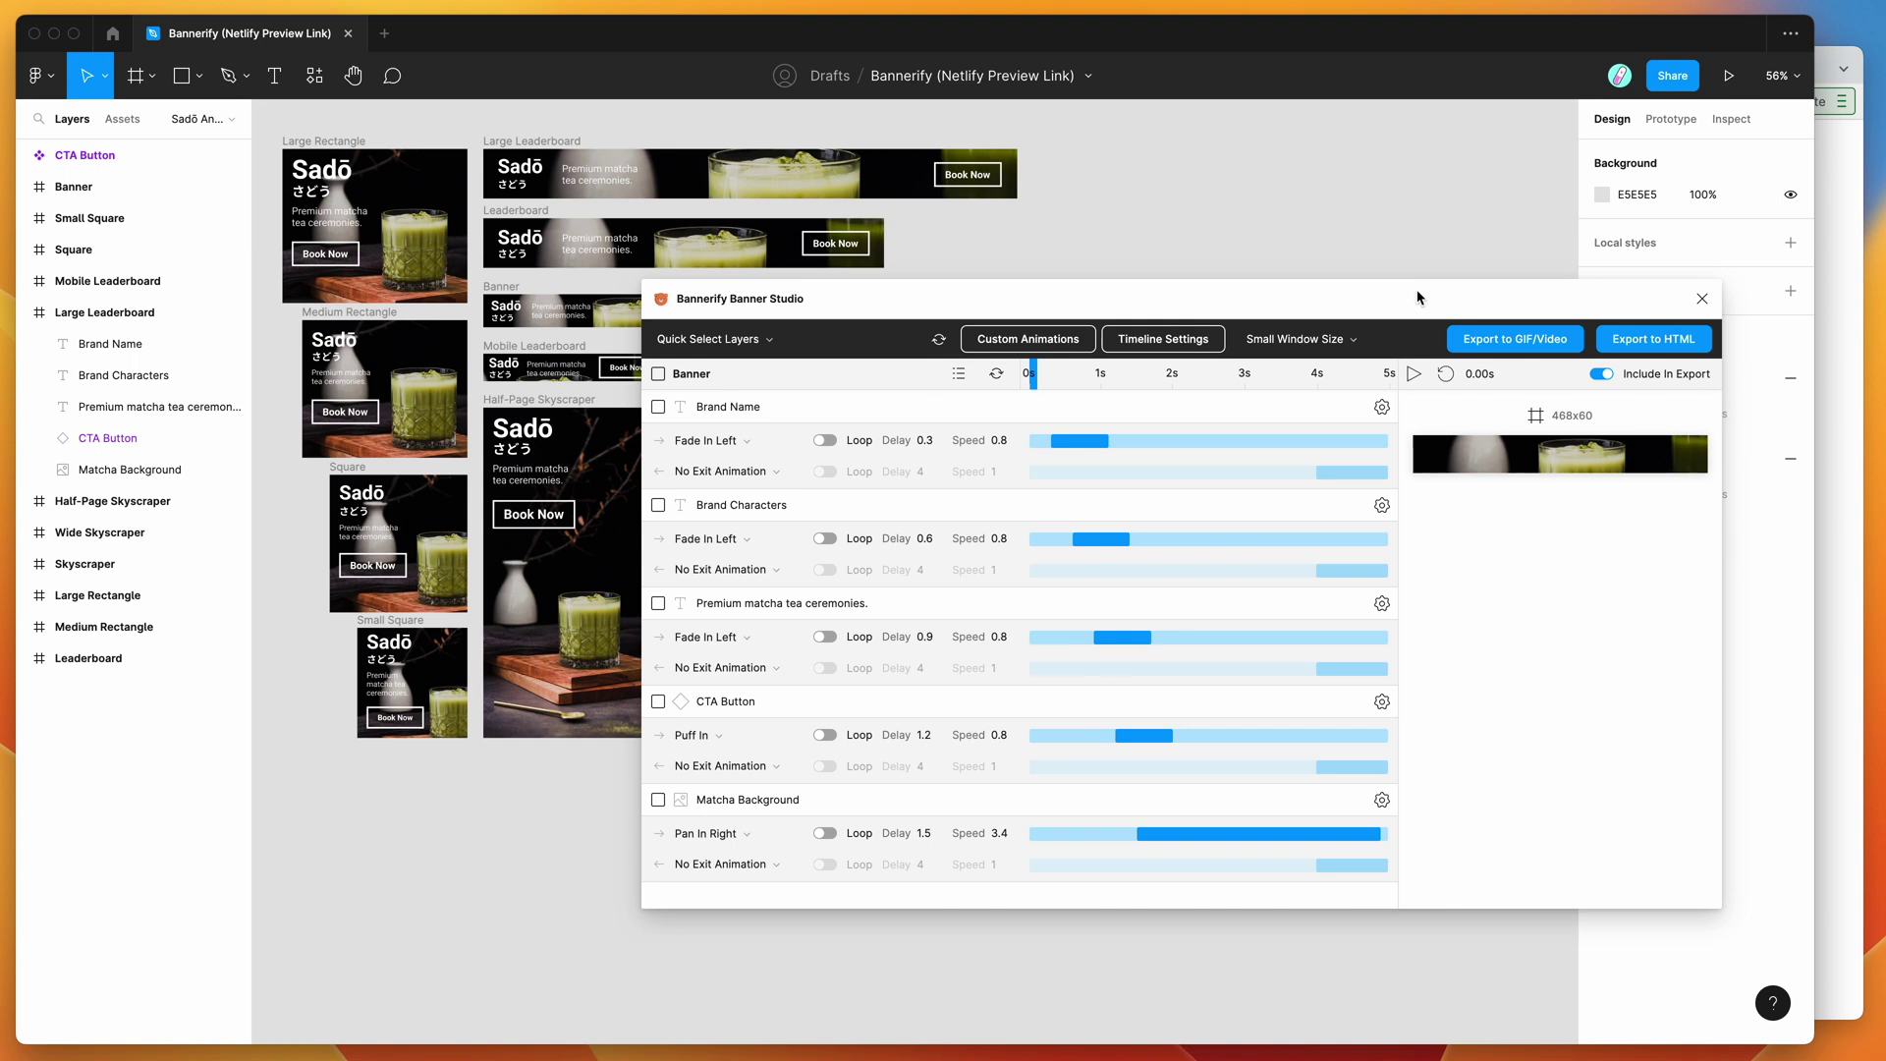
In the HTML export options, set Code Output to HTML/CSS
{"action": "left_click", "coordinate": [1646, 341]}
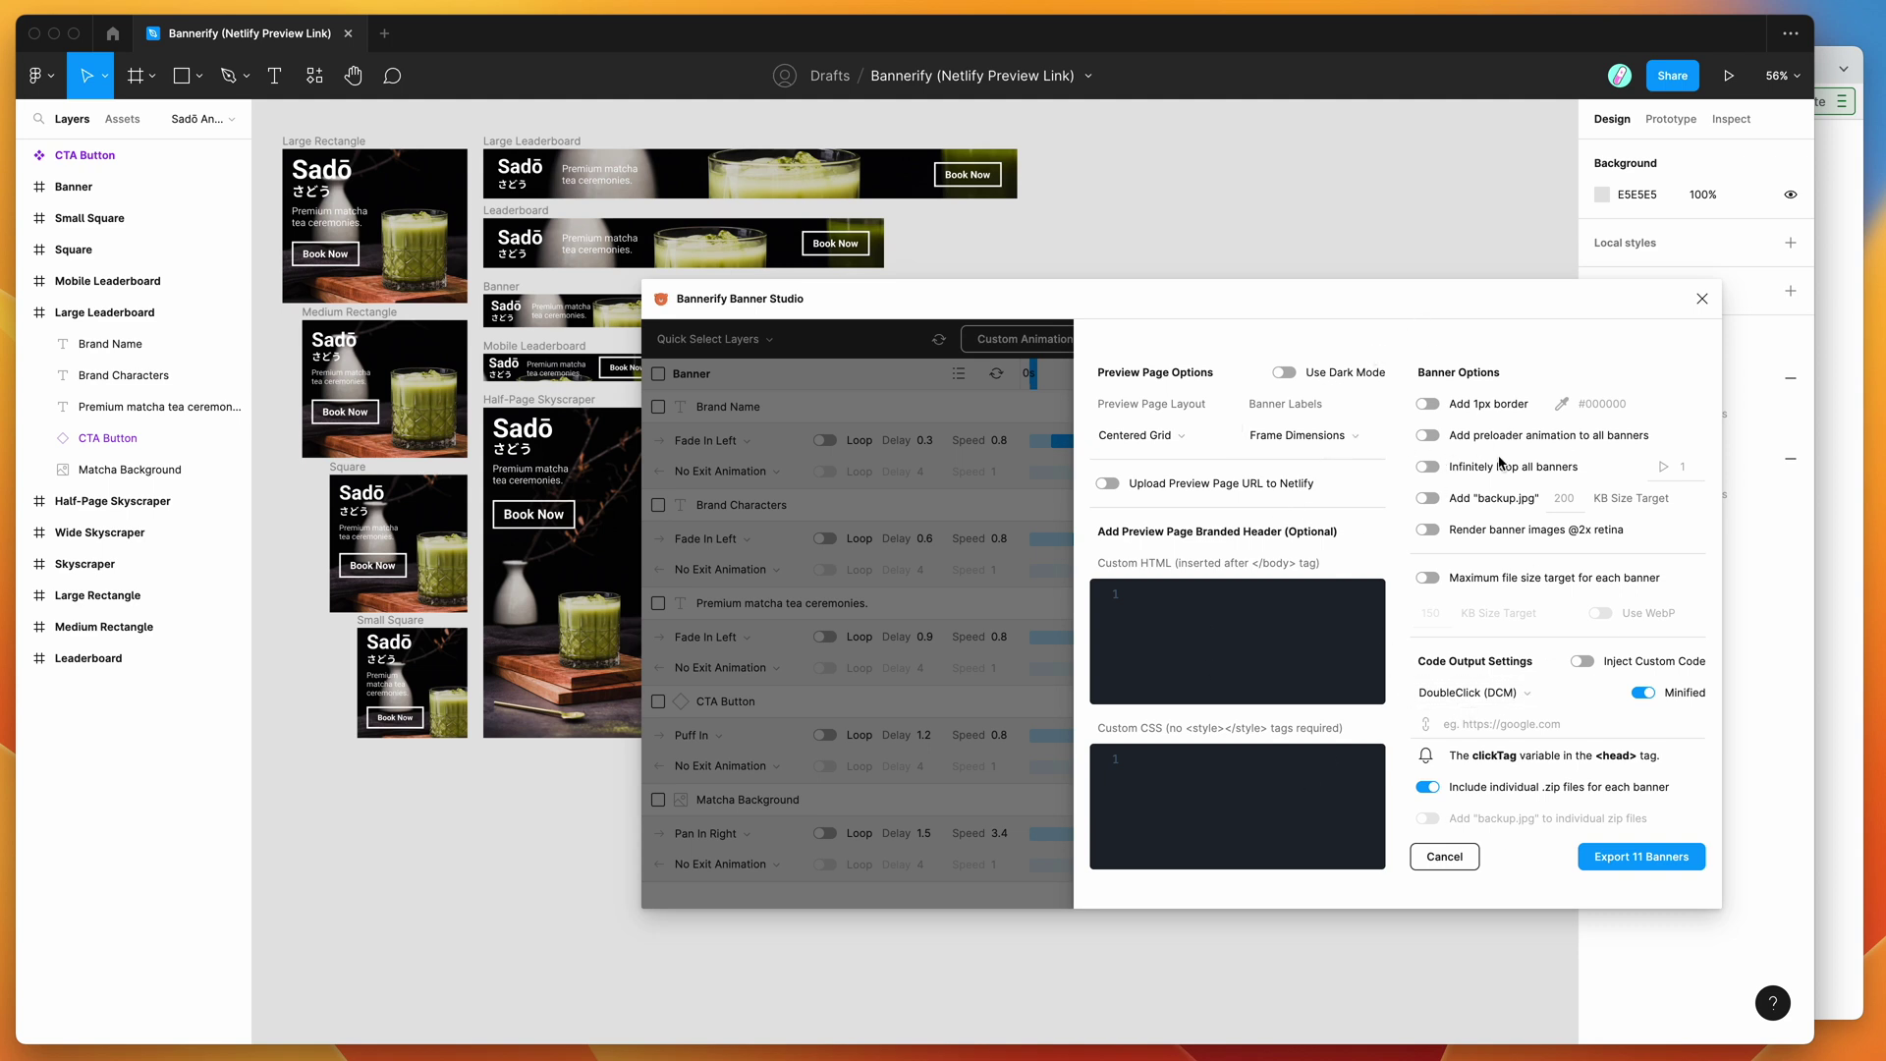
{"action": "left_click", "coordinate": [1469, 696]}
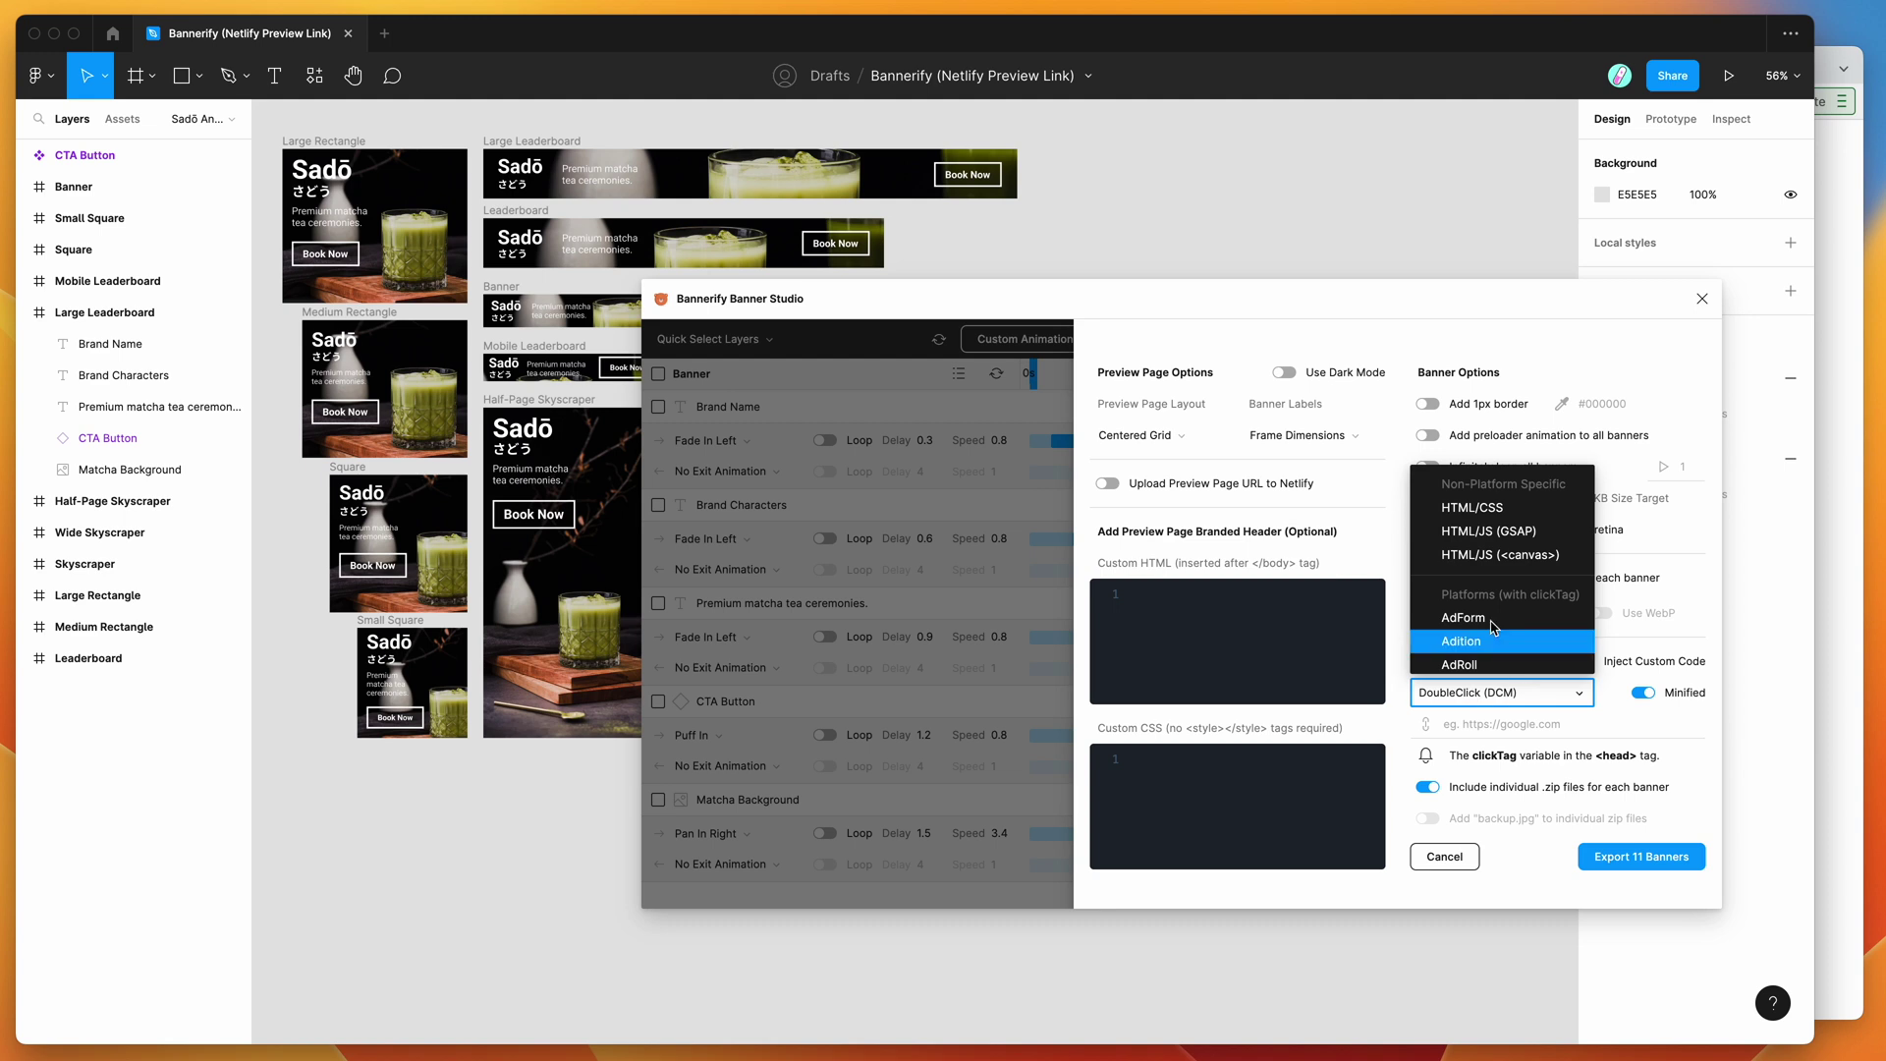
{"action": "left_click", "coordinate": [1514, 510]}
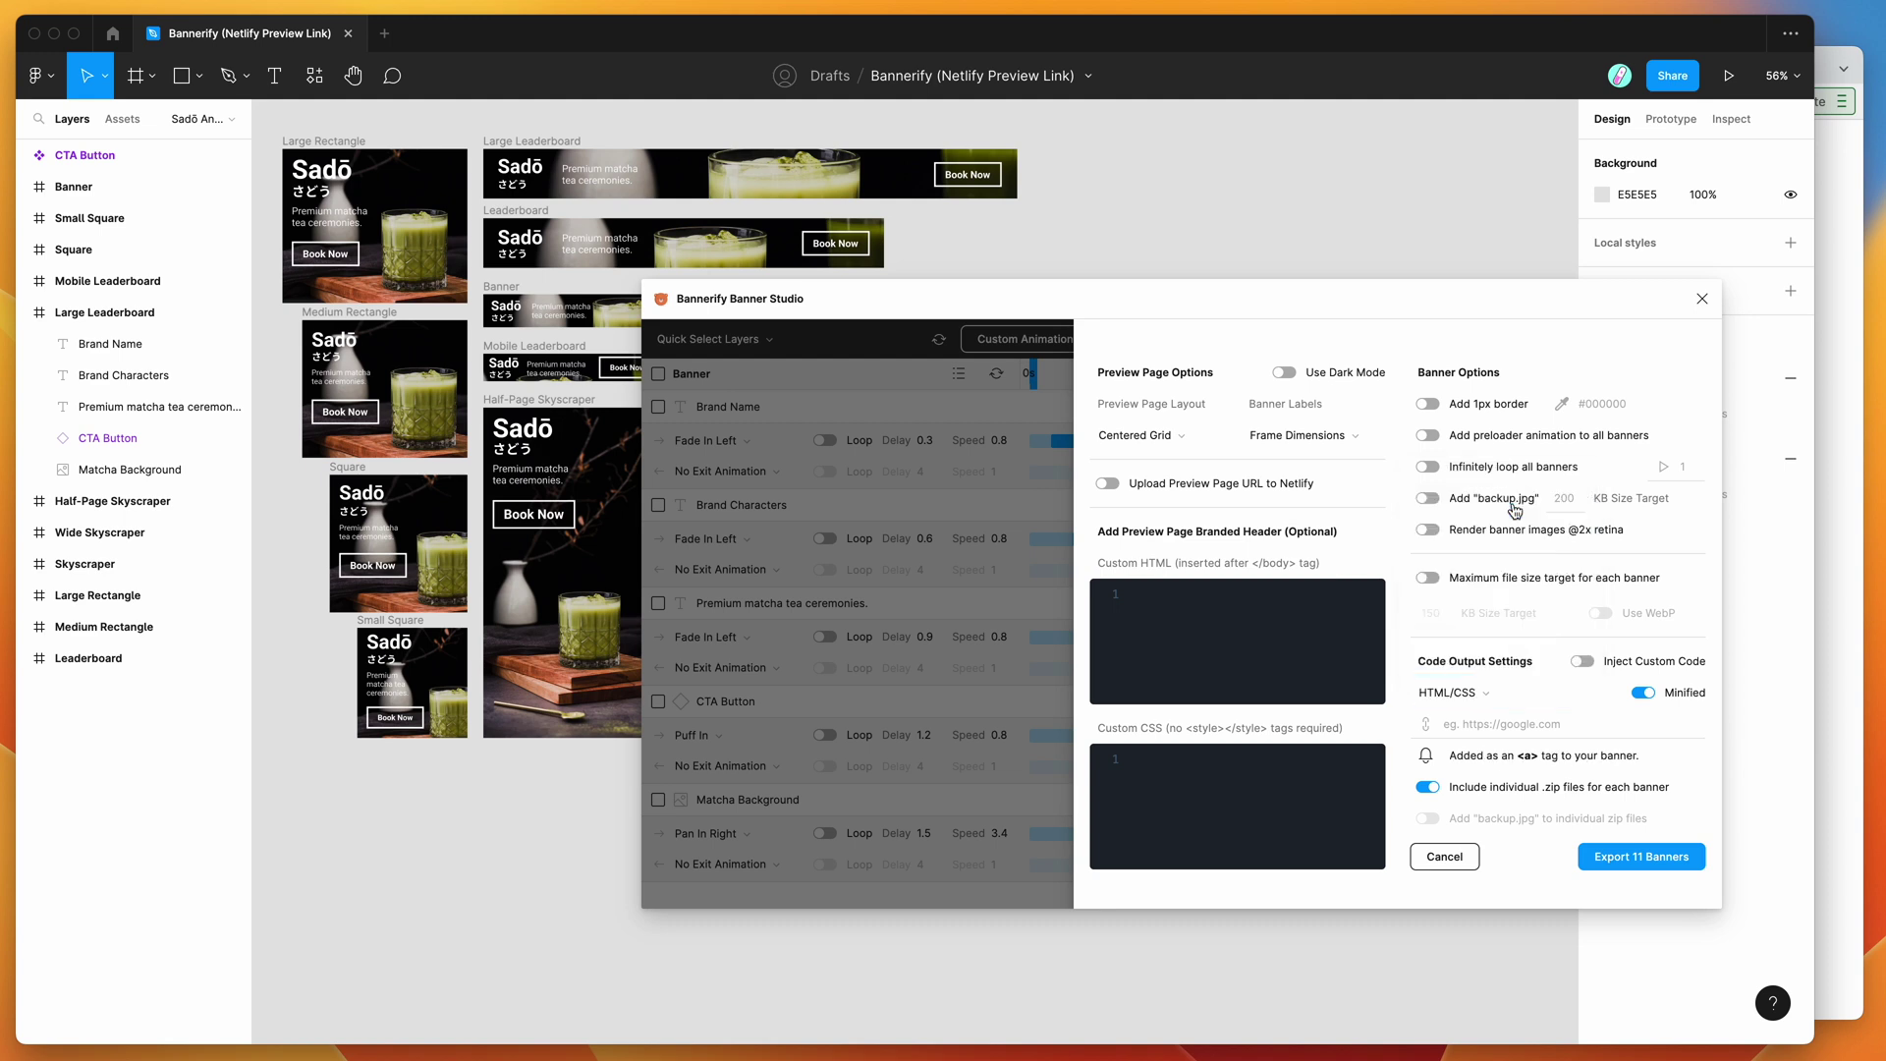
{"action": "left_click", "coordinate": [1438, 696]}
{"action": "scroll", "coordinate": [1476, 606], "scroll_direction": "down", "scroll_amount": 3}
{"action": "scroll", "coordinate": [1489, 601], "scroll_direction": "down", "scroll_amount": 1}
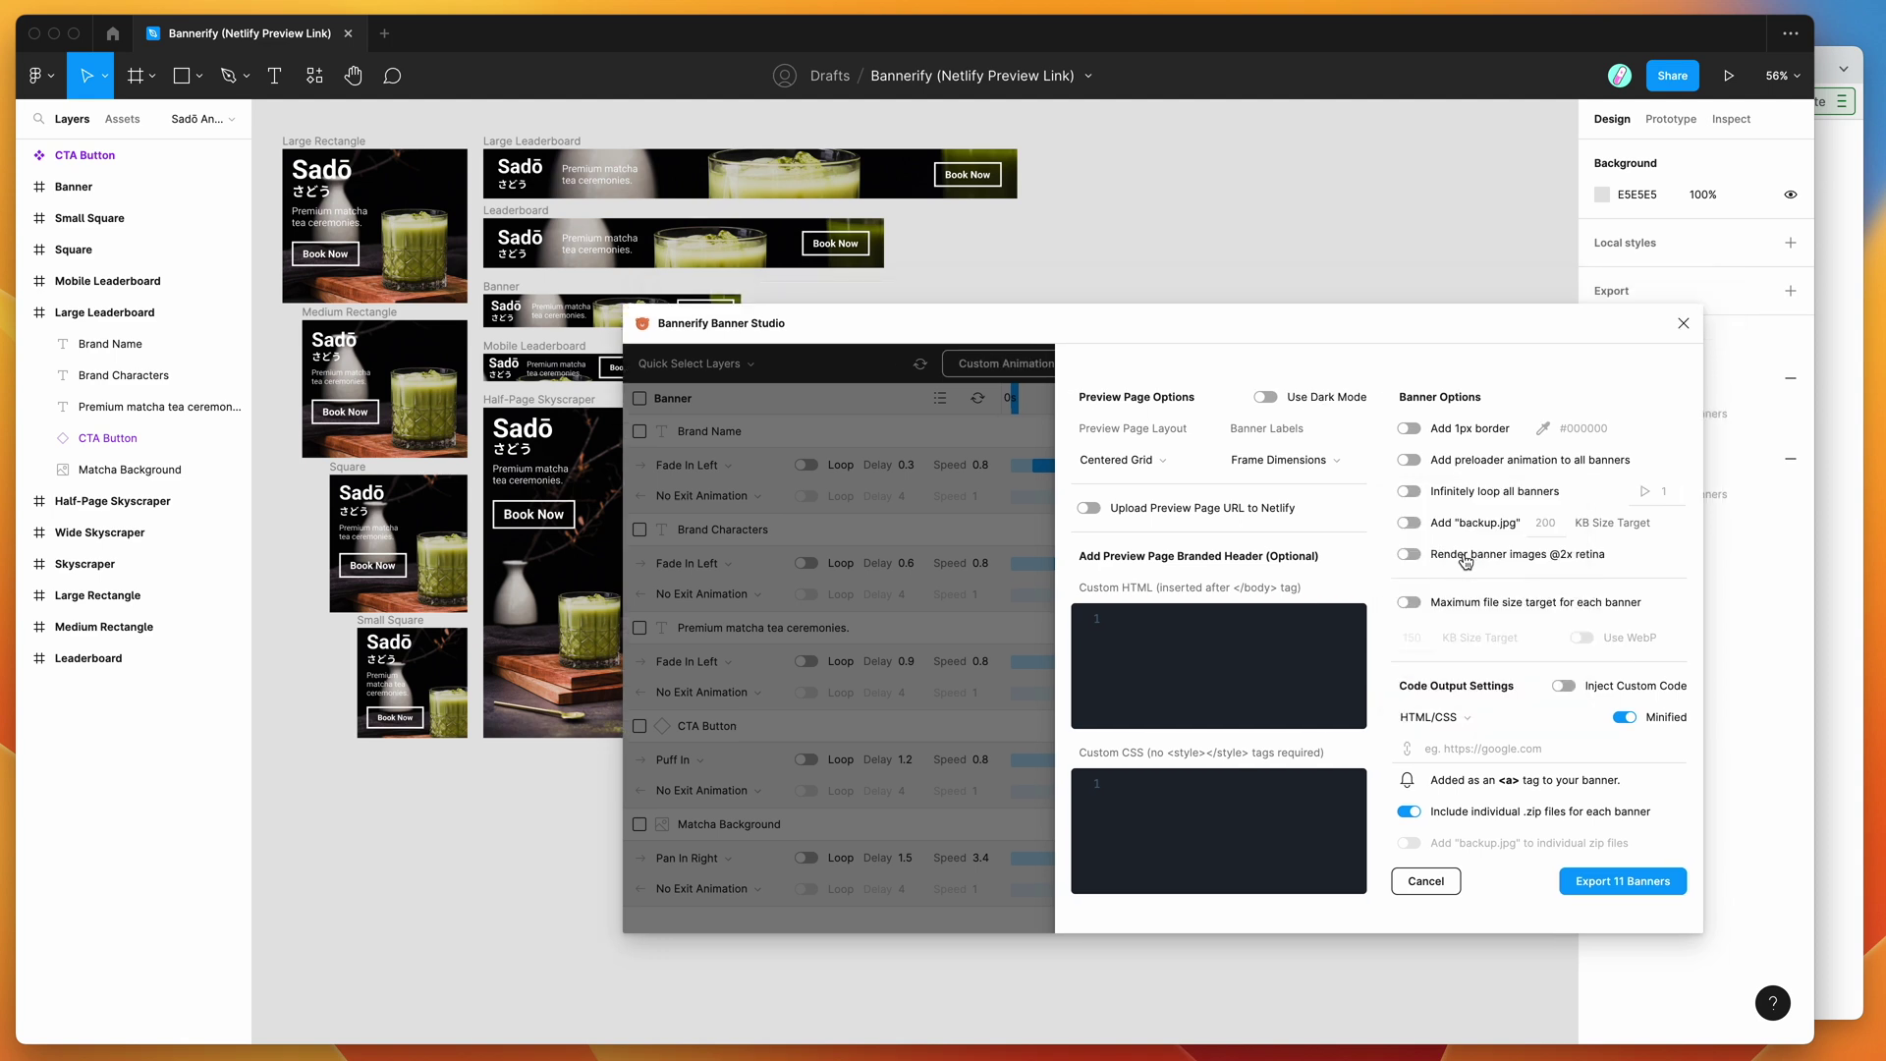
{"action": "left_click", "coordinate": [1464, 559]}
{"action": "left_click_drag", "start_coordinate": [1301, 324], "coordinate": [1264, 244]}
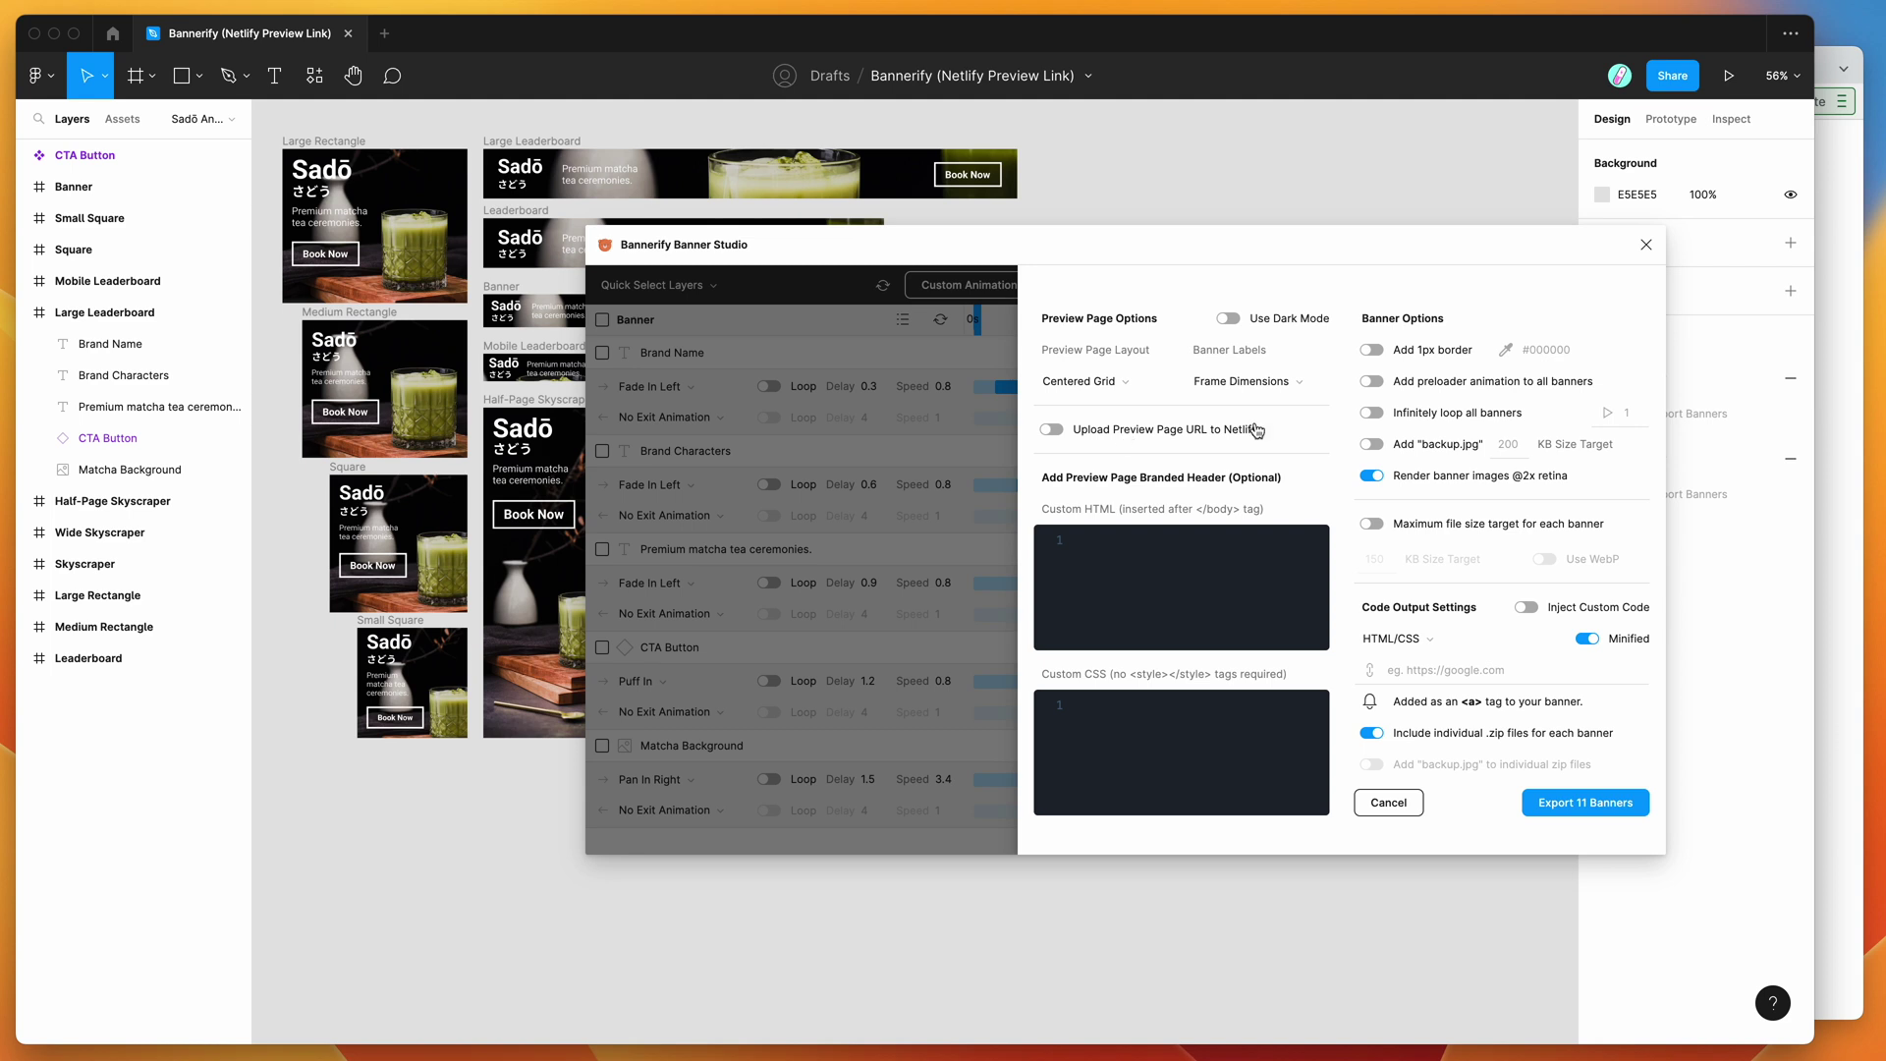
{"action": "left_click", "coordinate": [1126, 434]}
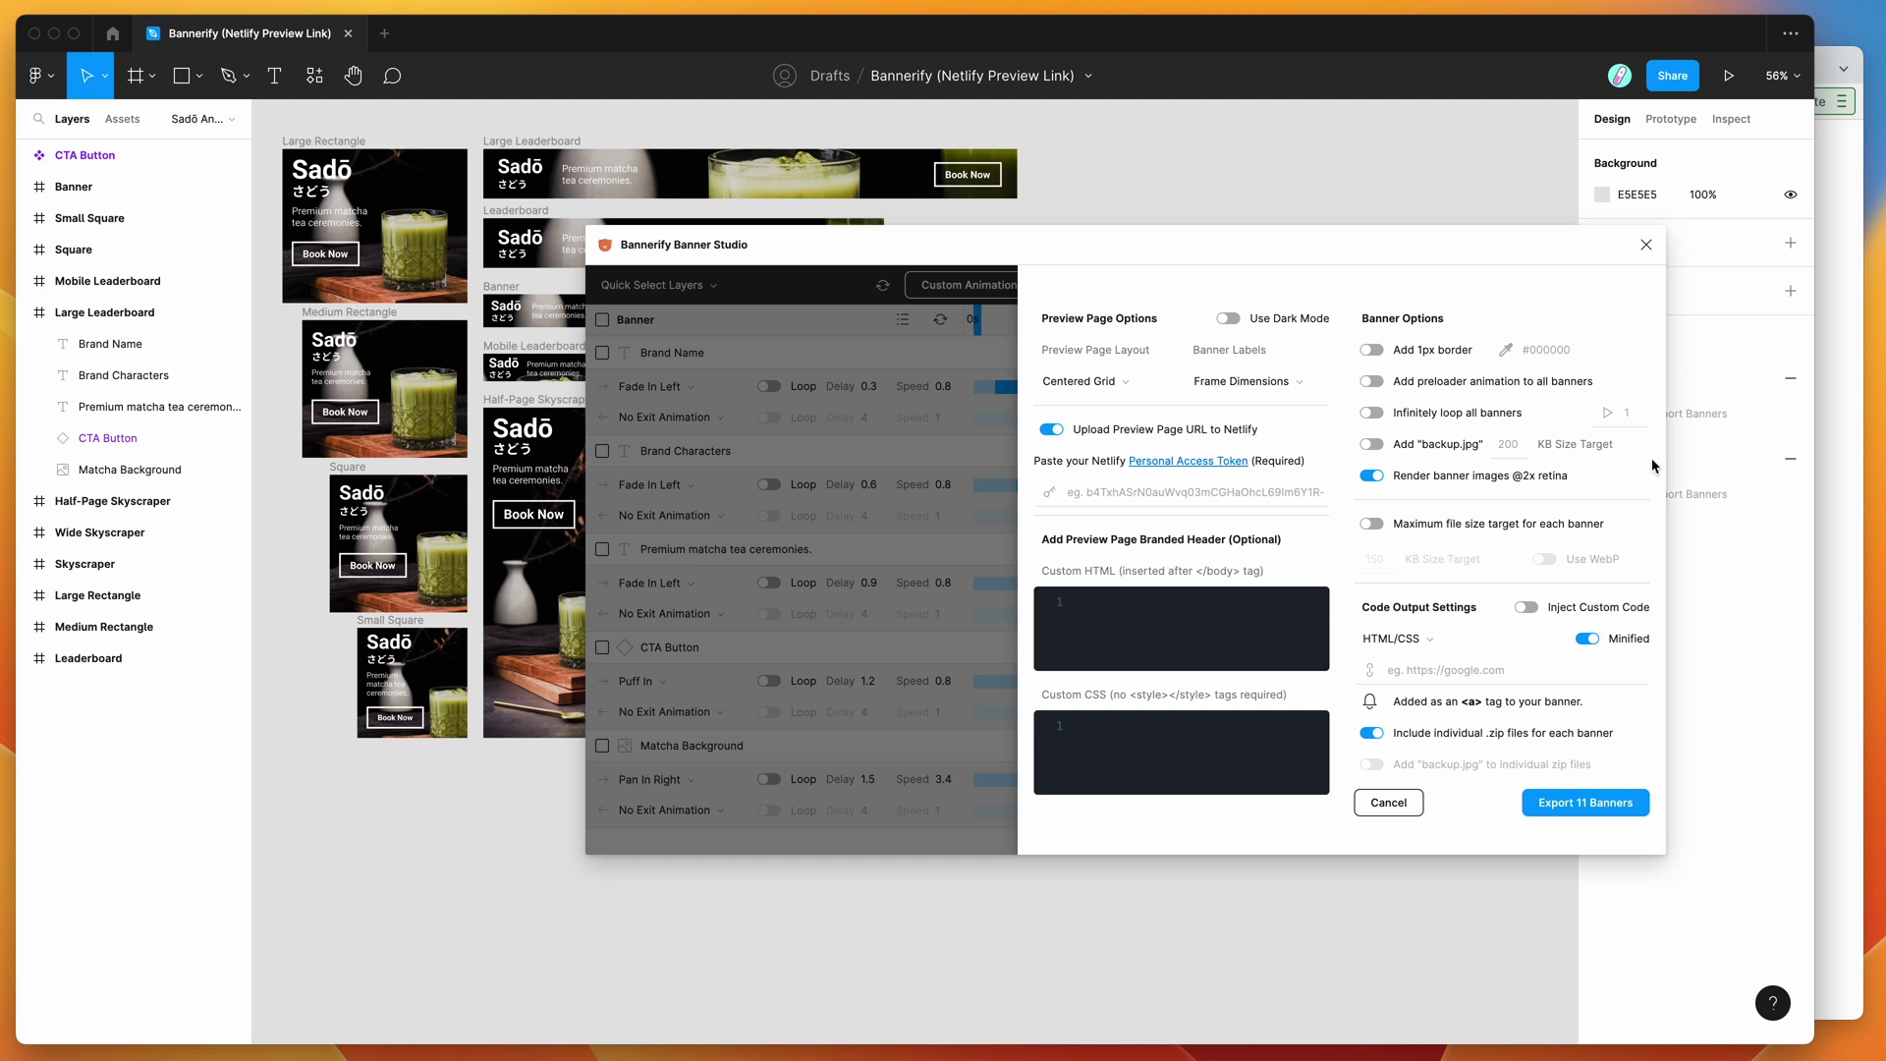
{"action": "left_click", "coordinate": [1835, 471]}
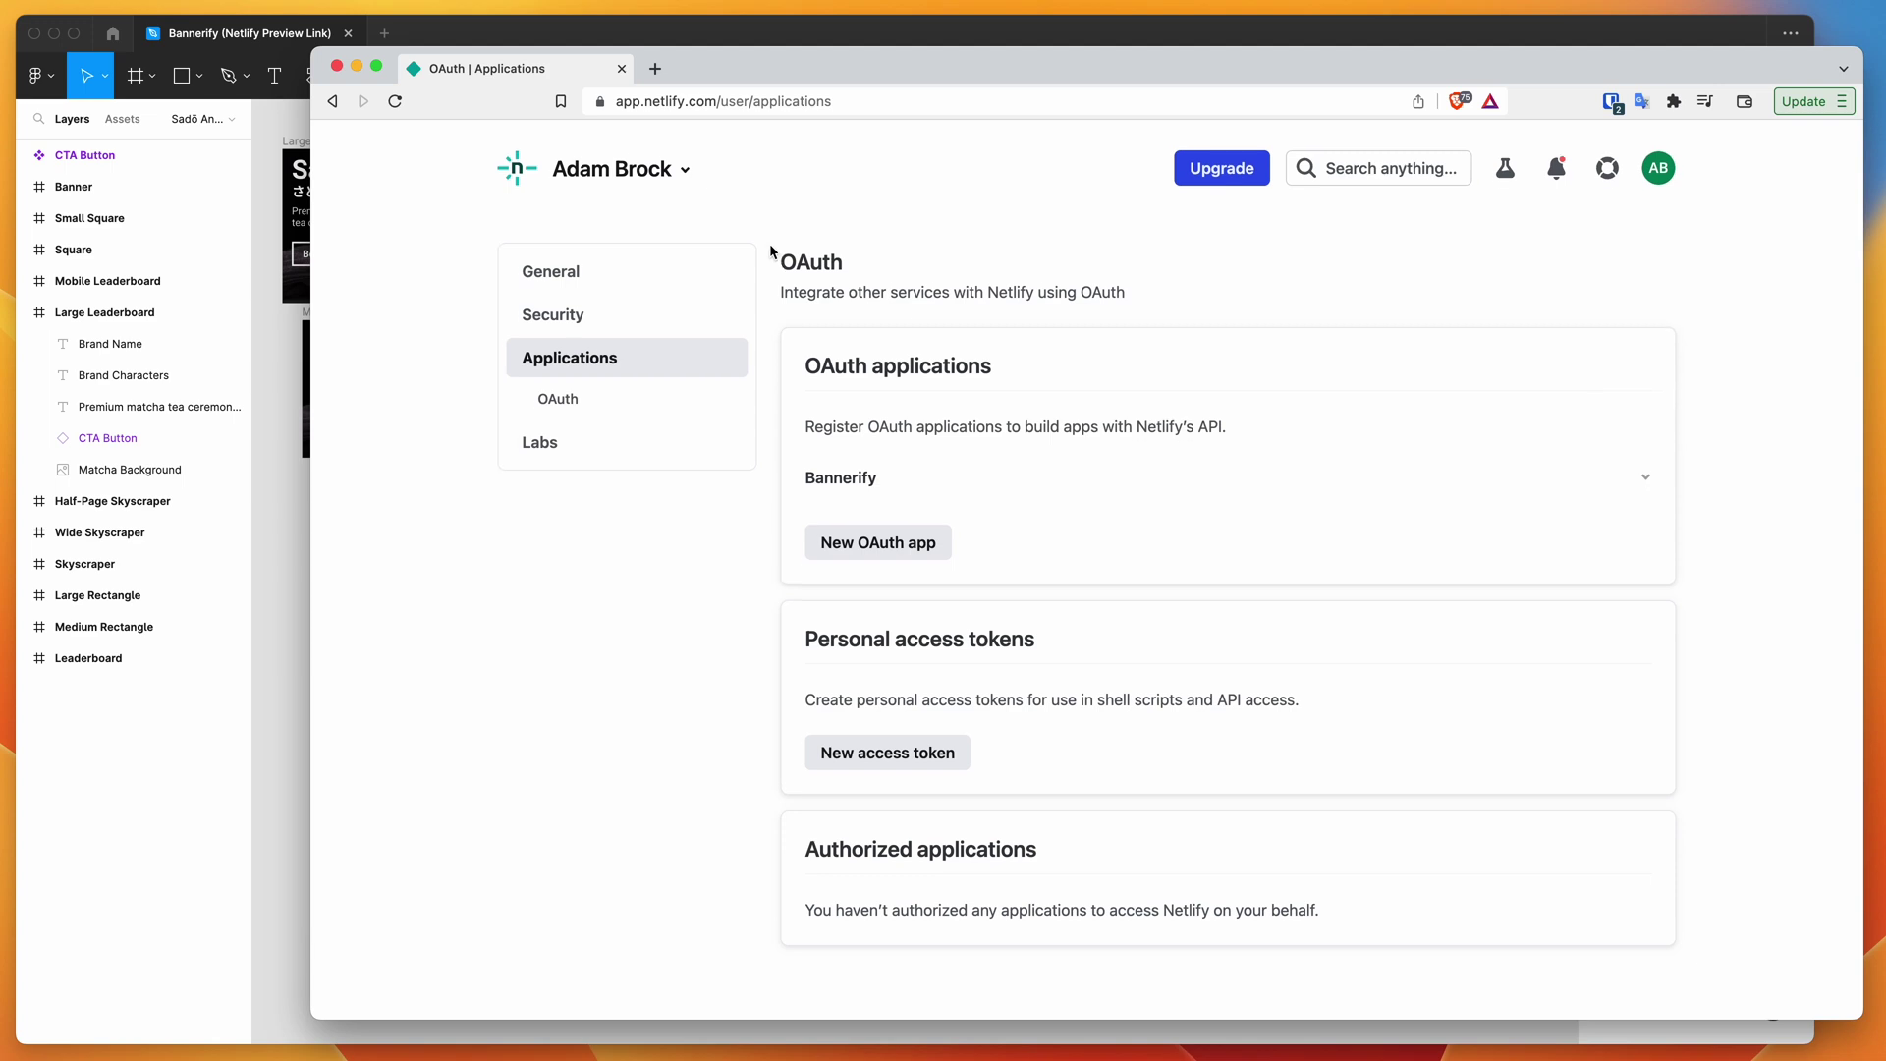
Start a new Netlify personal access token with the description 'Bannerify'
{"action": "left_click", "coordinate": [287, 497]}
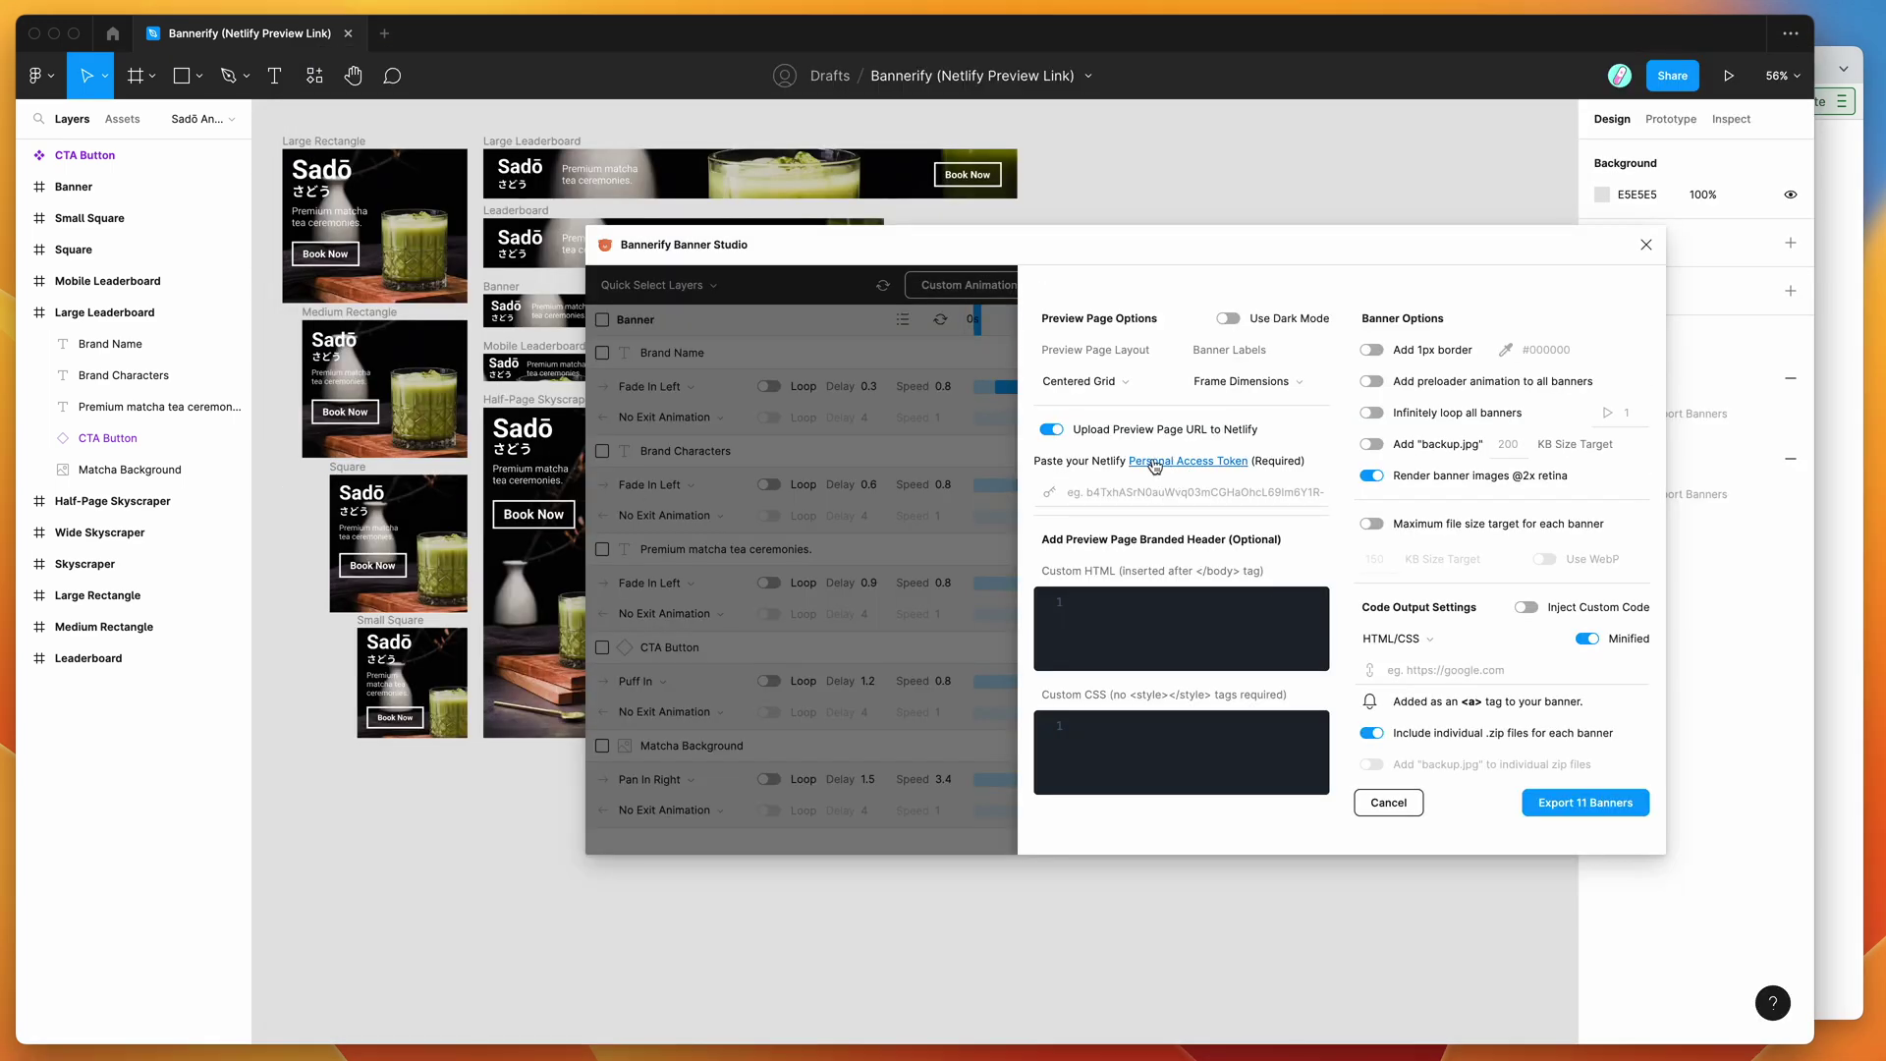
{"action": "left_click", "coordinate": [1199, 468]}
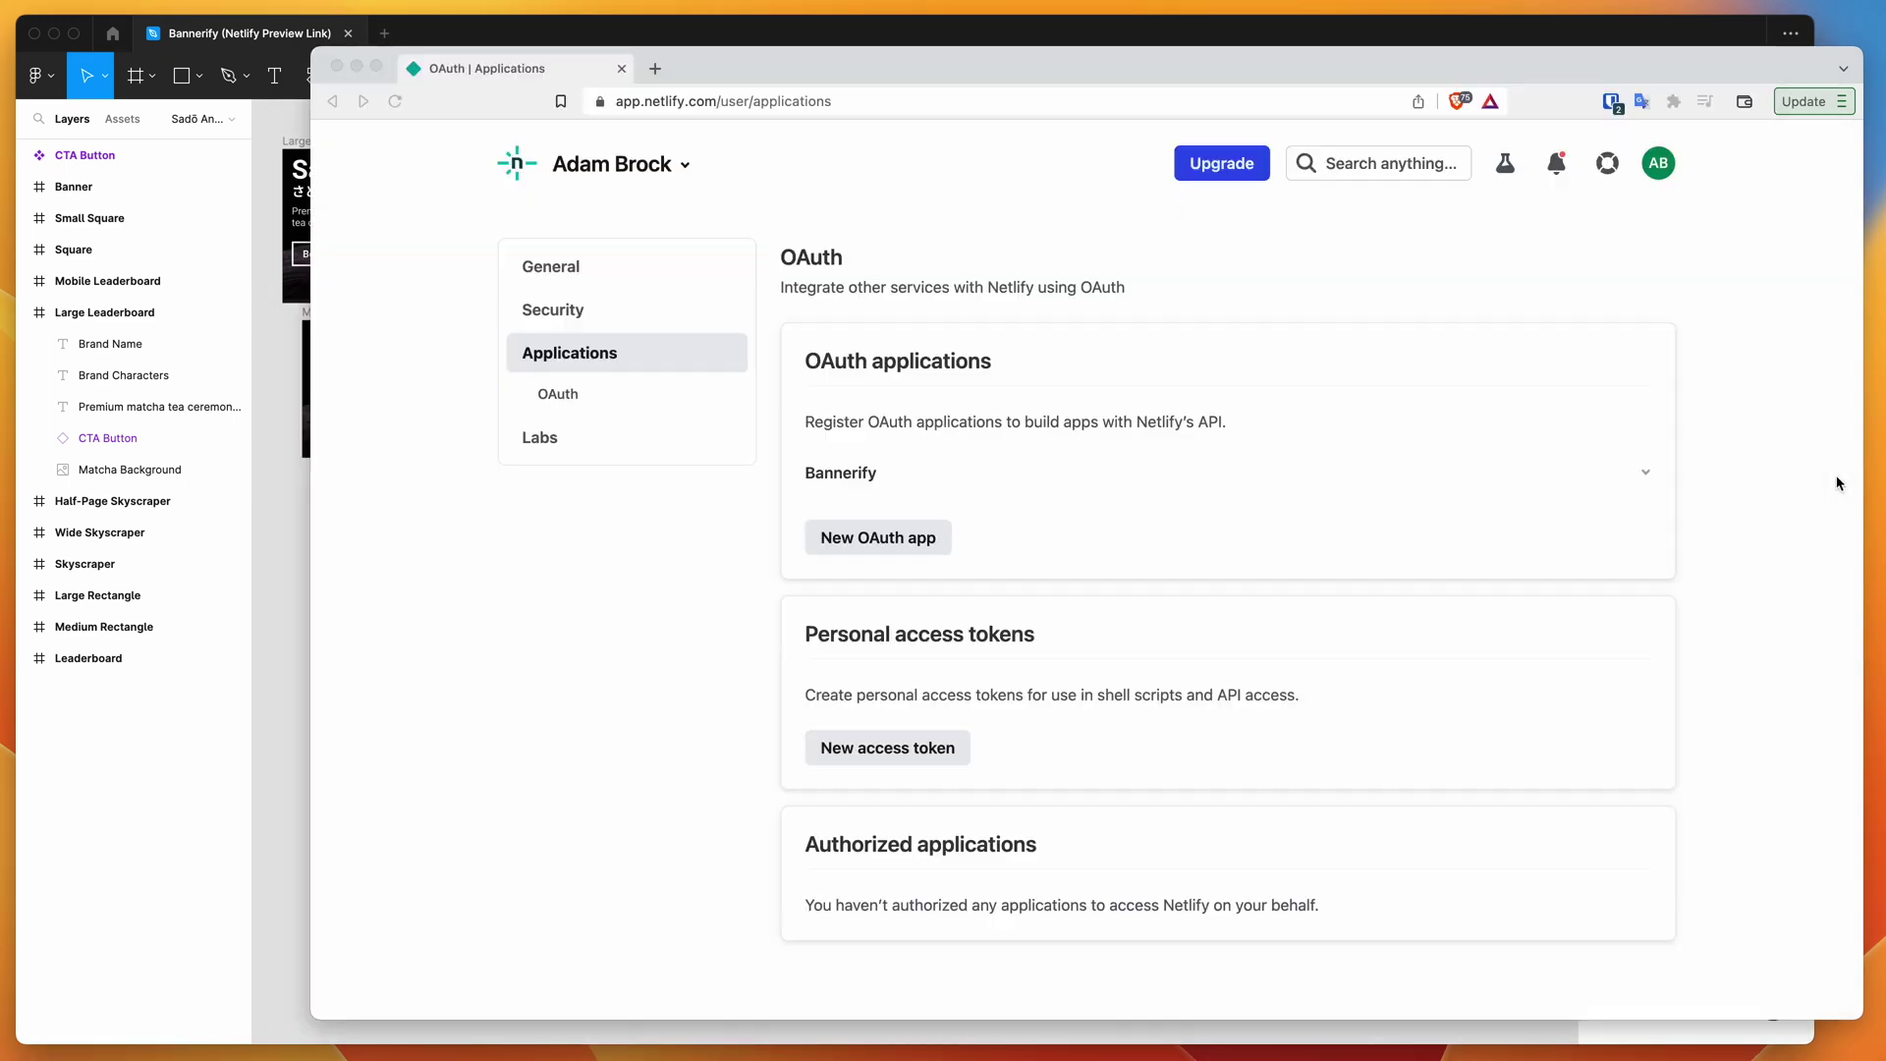
{"action": "scroll", "coordinate": [1158, 449], "scroll_direction": "down", "scroll_amount": 3}
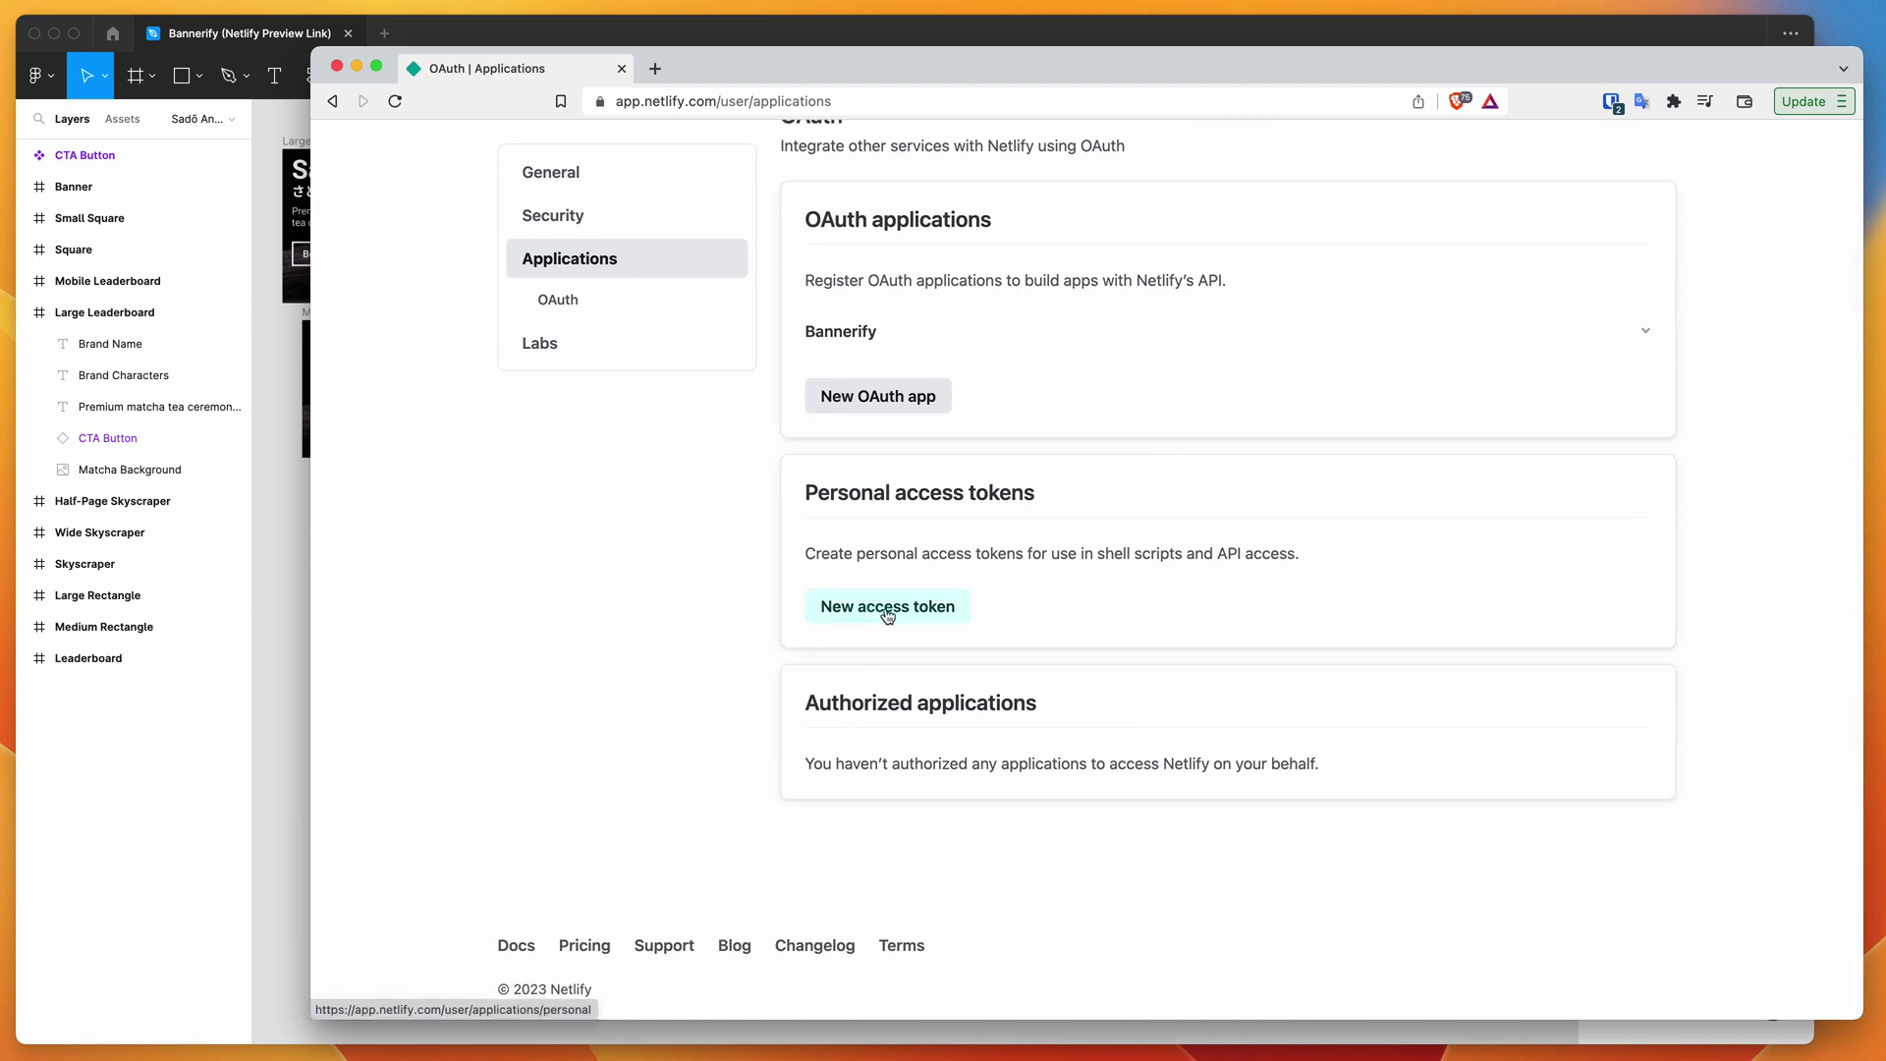
{"action": "left_click", "coordinate": [903, 614]}
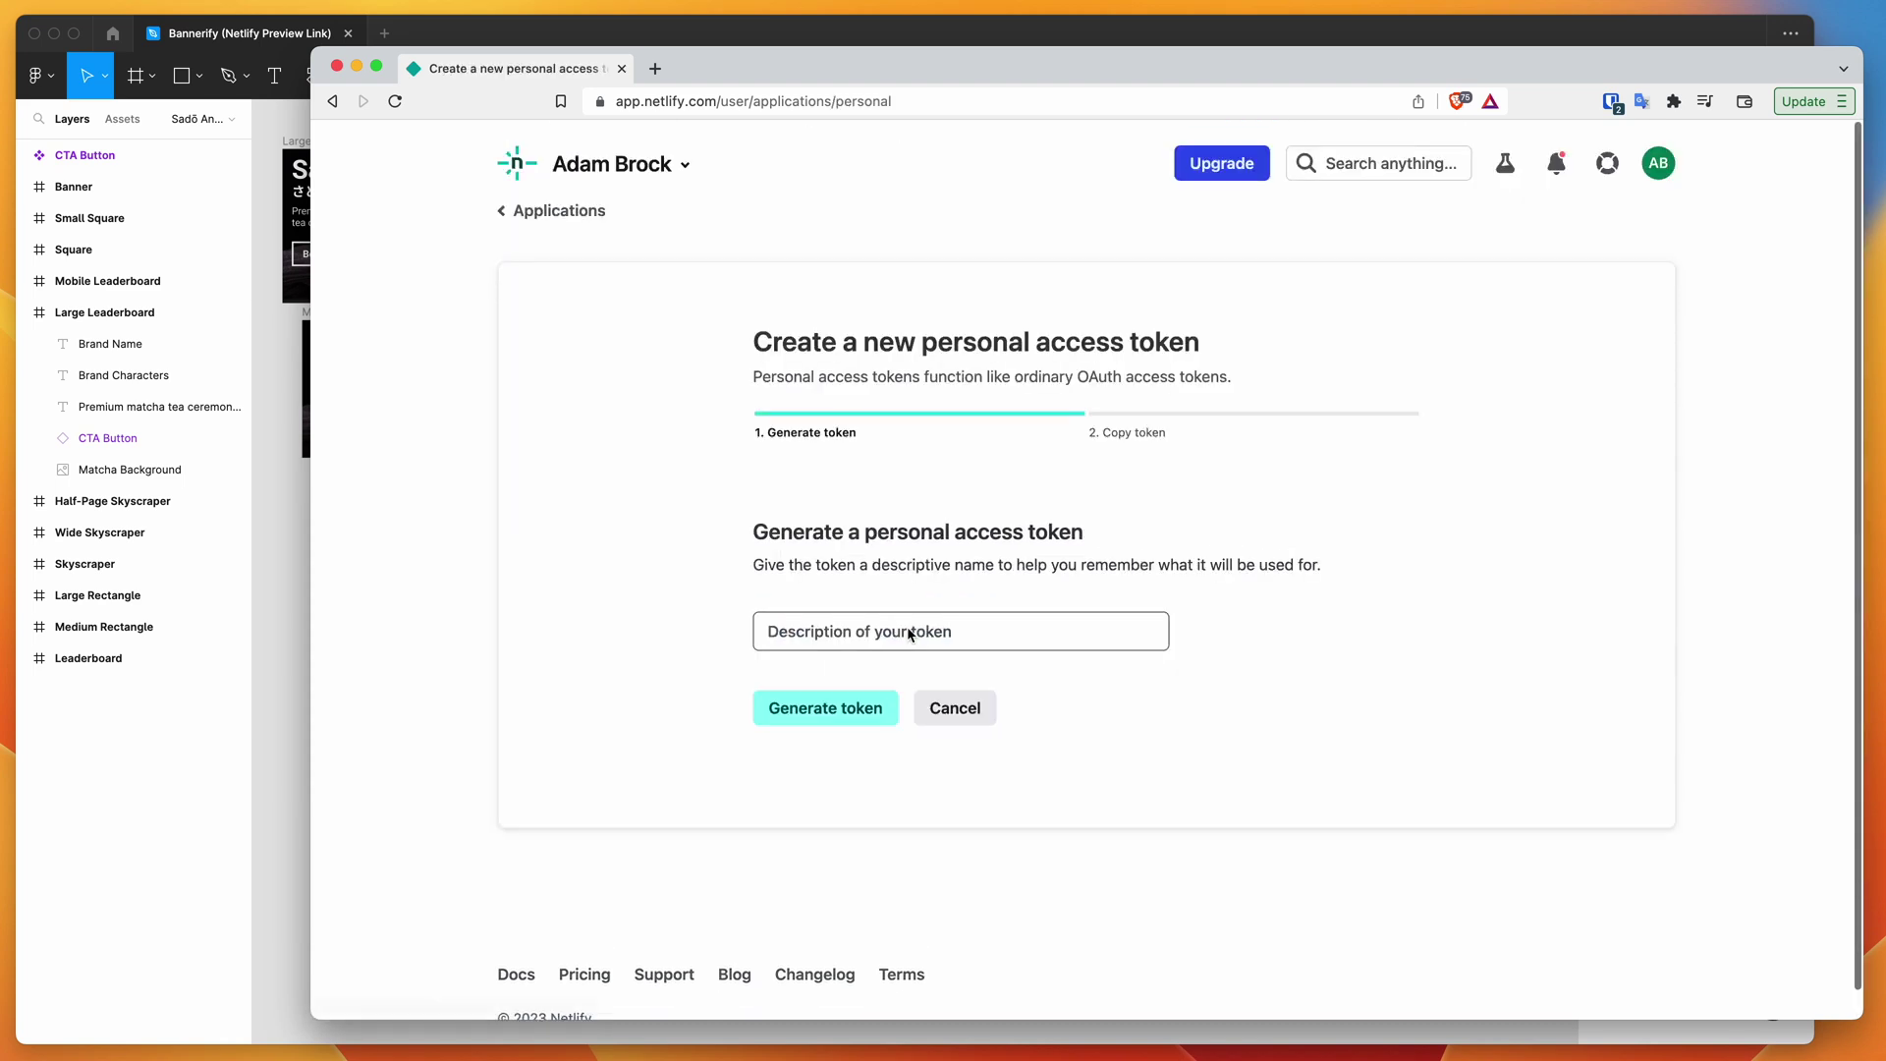
{"action": "left_click", "coordinate": [908, 637]}
{"action": "type", "text": "Bannerif"}
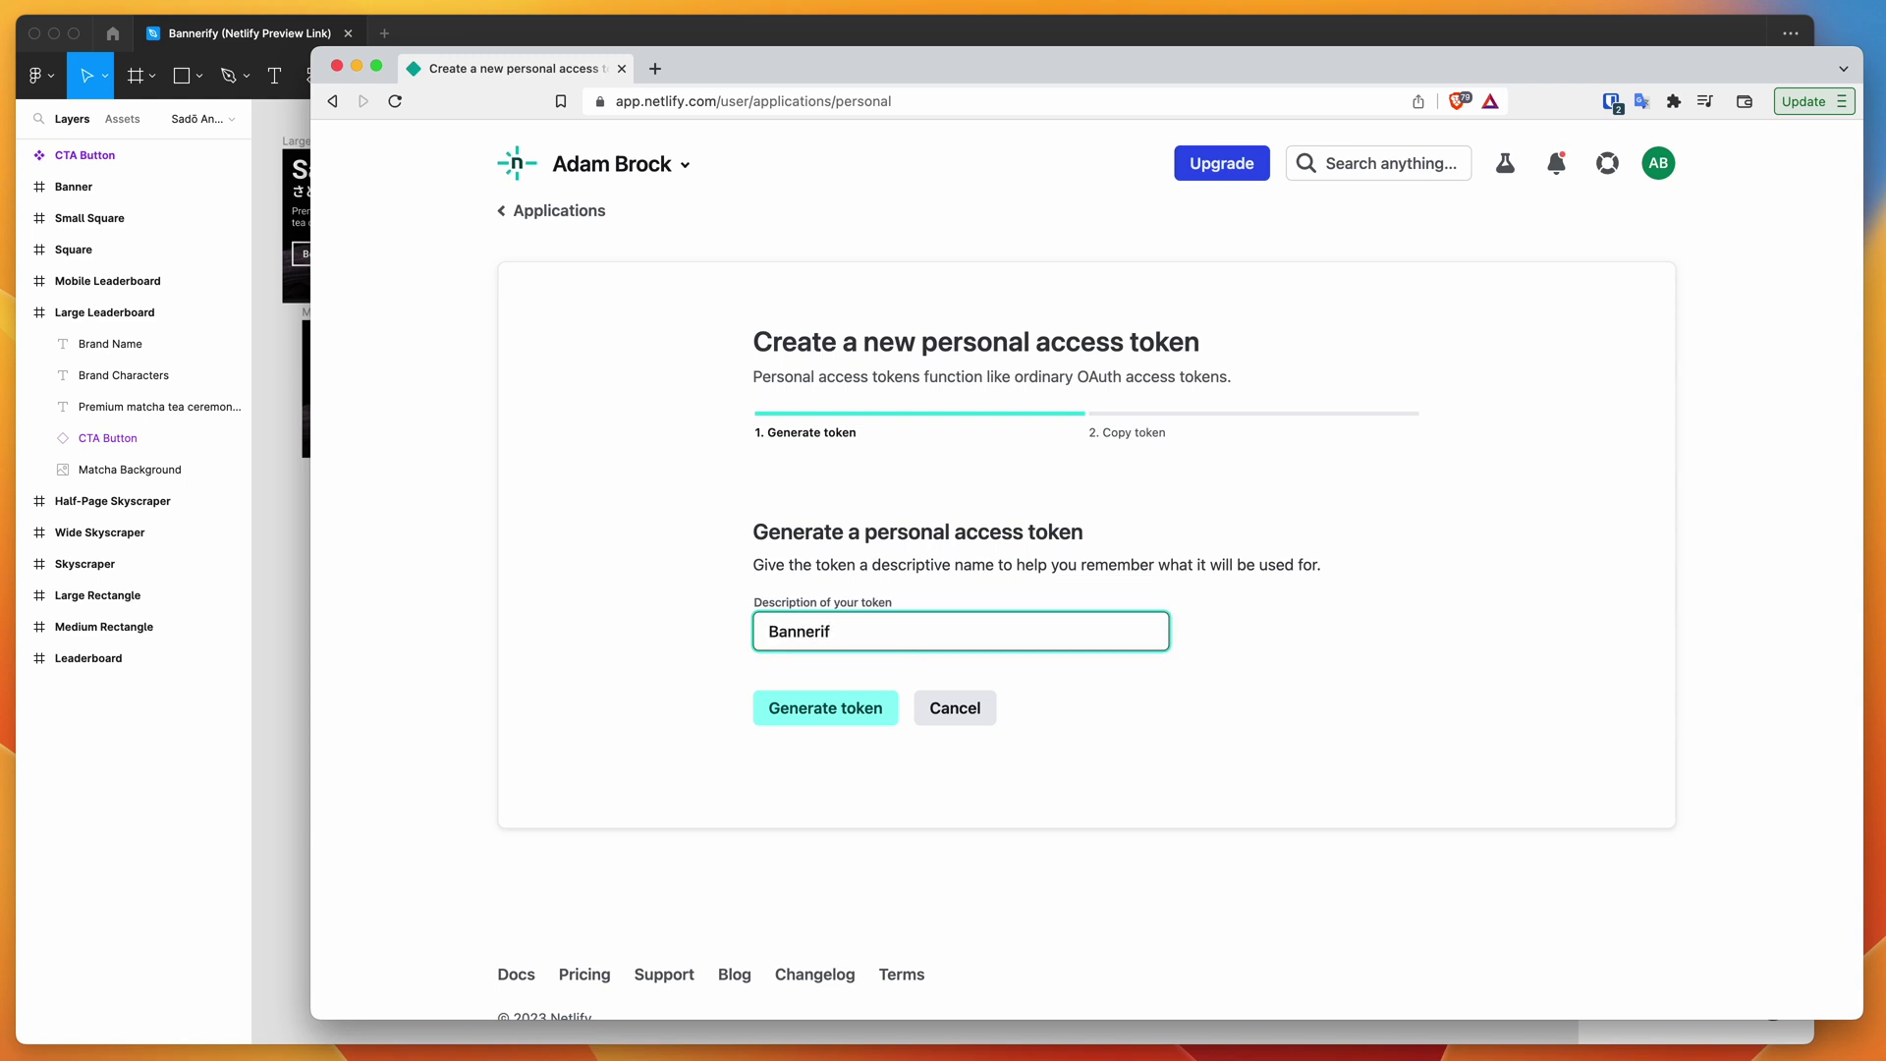
{"action": "type", "text": "y"}
Generate the access token and copy it to the clipboard
{"action": "left_click", "coordinate": [820, 715]}
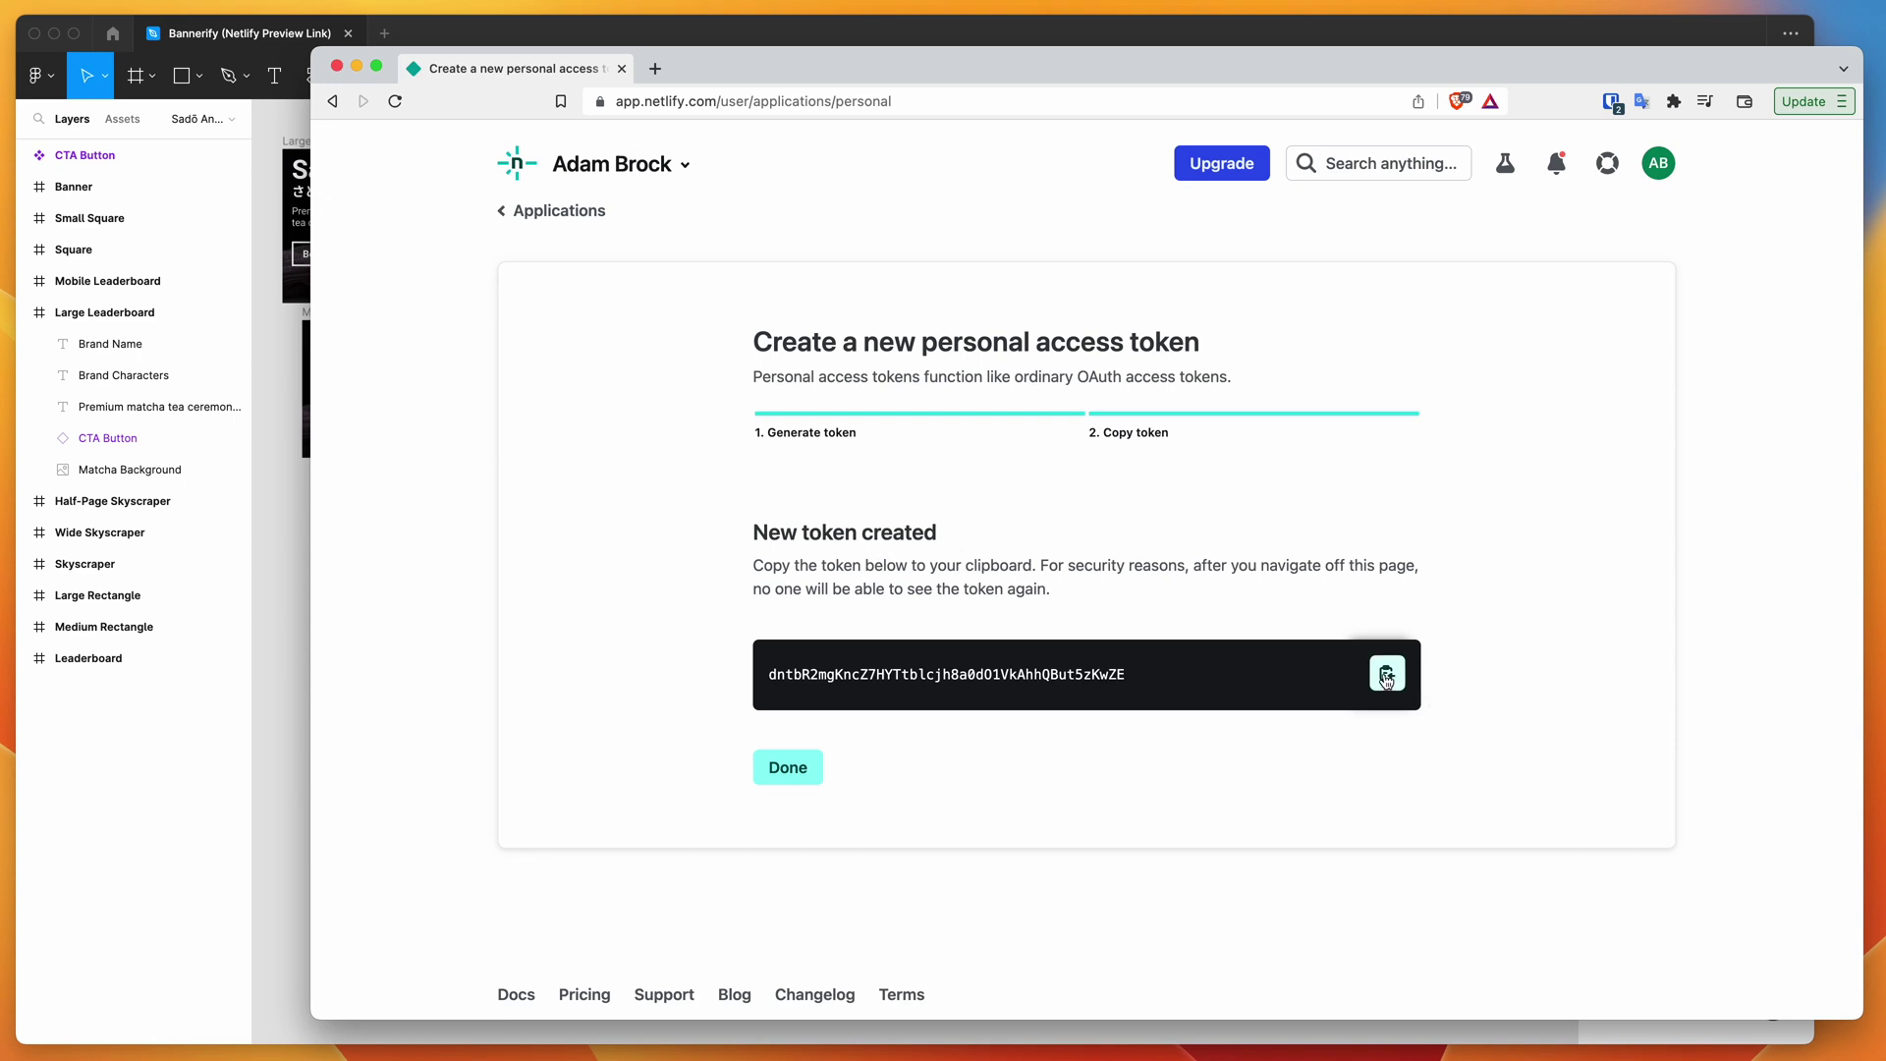
{"action": "left_click", "coordinate": [1386, 677]}
{"action": "left_click", "coordinate": [1386, 676]}
{"action": "left_click", "coordinate": [1392, 681]}
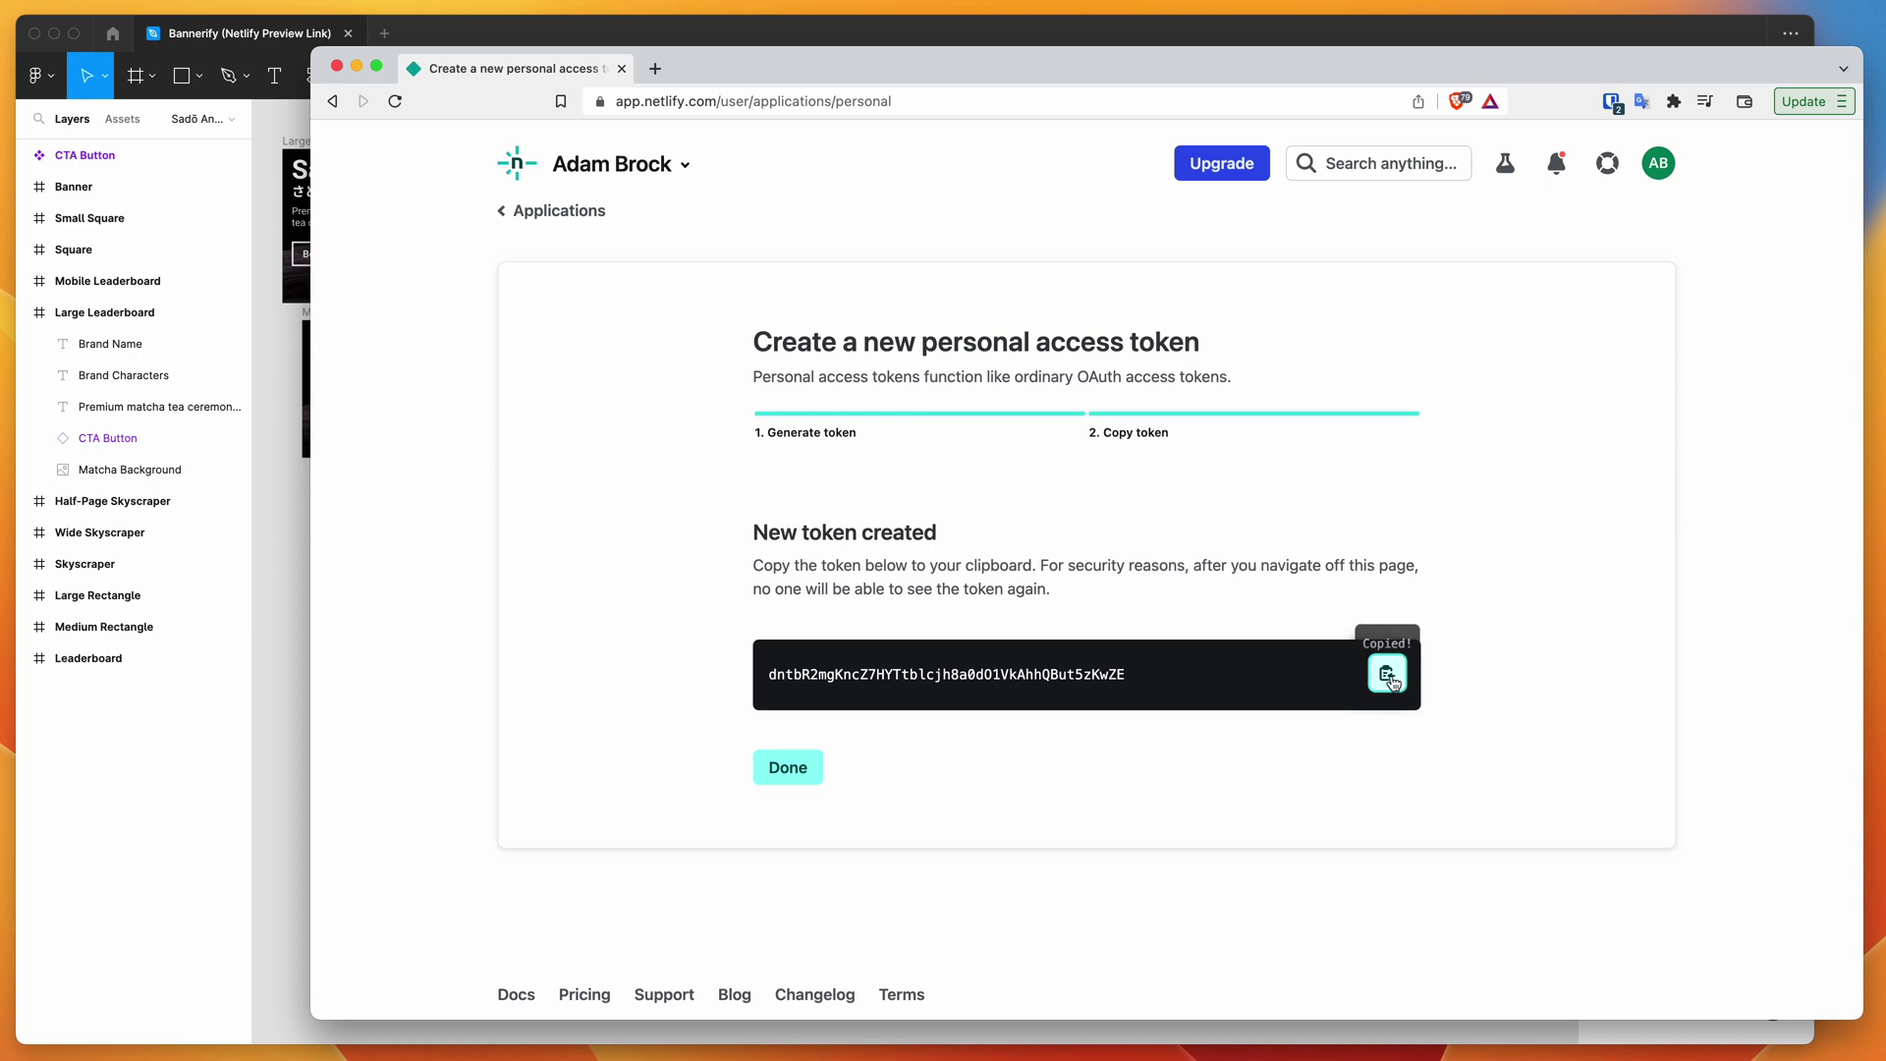
Paste the access token into Bannerify's Netlify token field and open the zingy-belekoy-3d6e09 site settings
{"action": "left_click", "coordinate": [281, 646]}
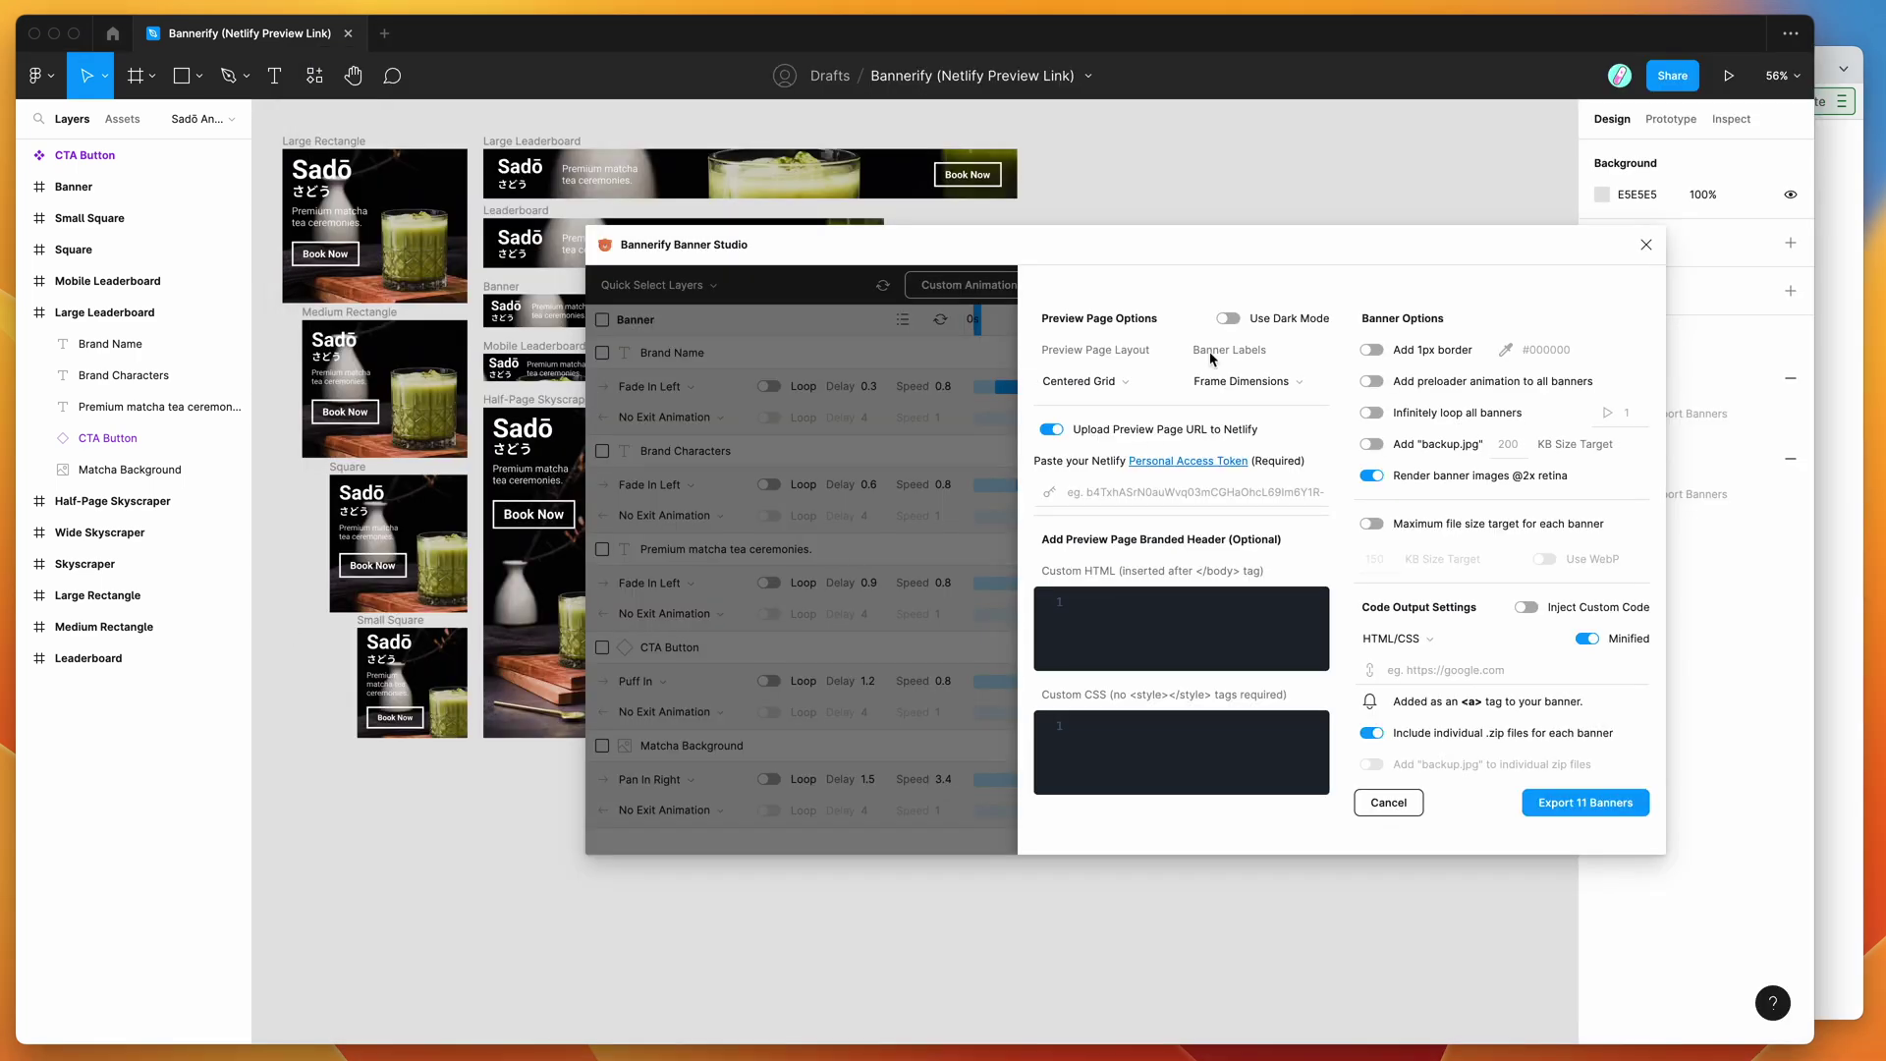
{"action": "left_click", "coordinate": [1099, 491]}
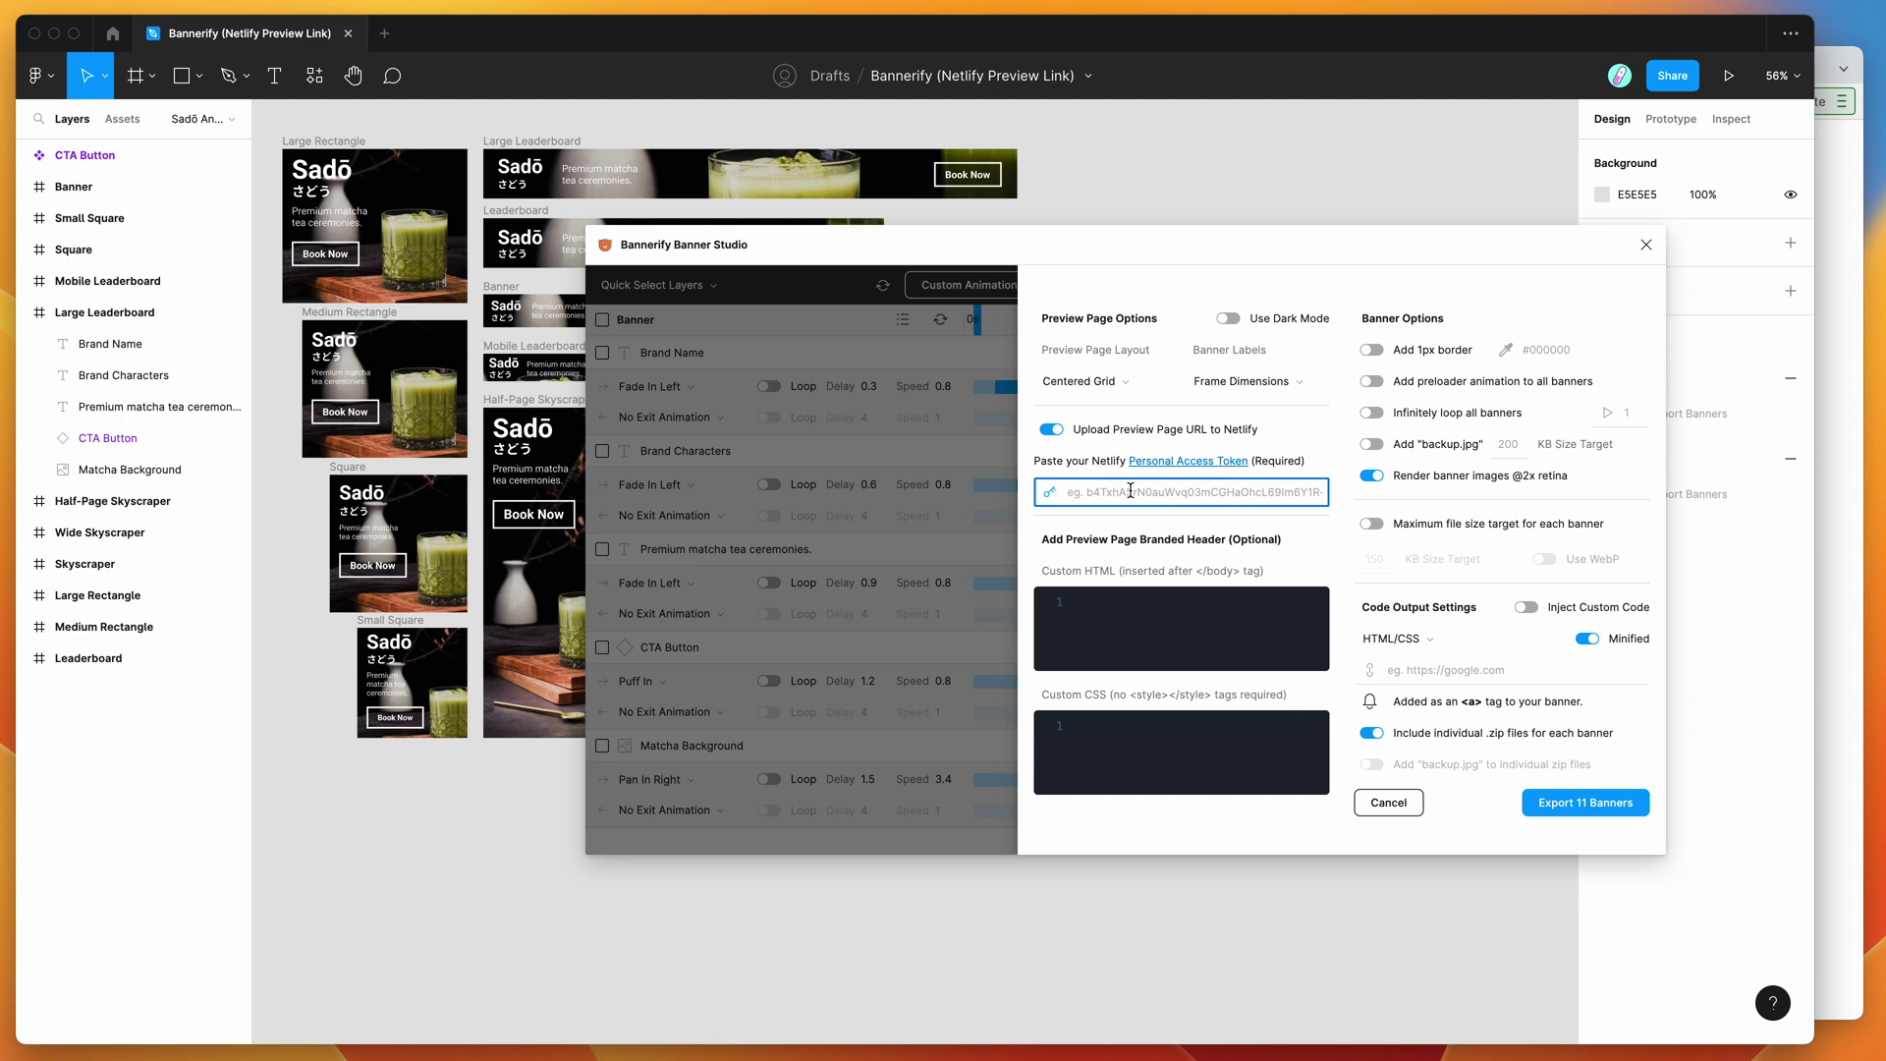
{"action": "key", "text": "super+v"}
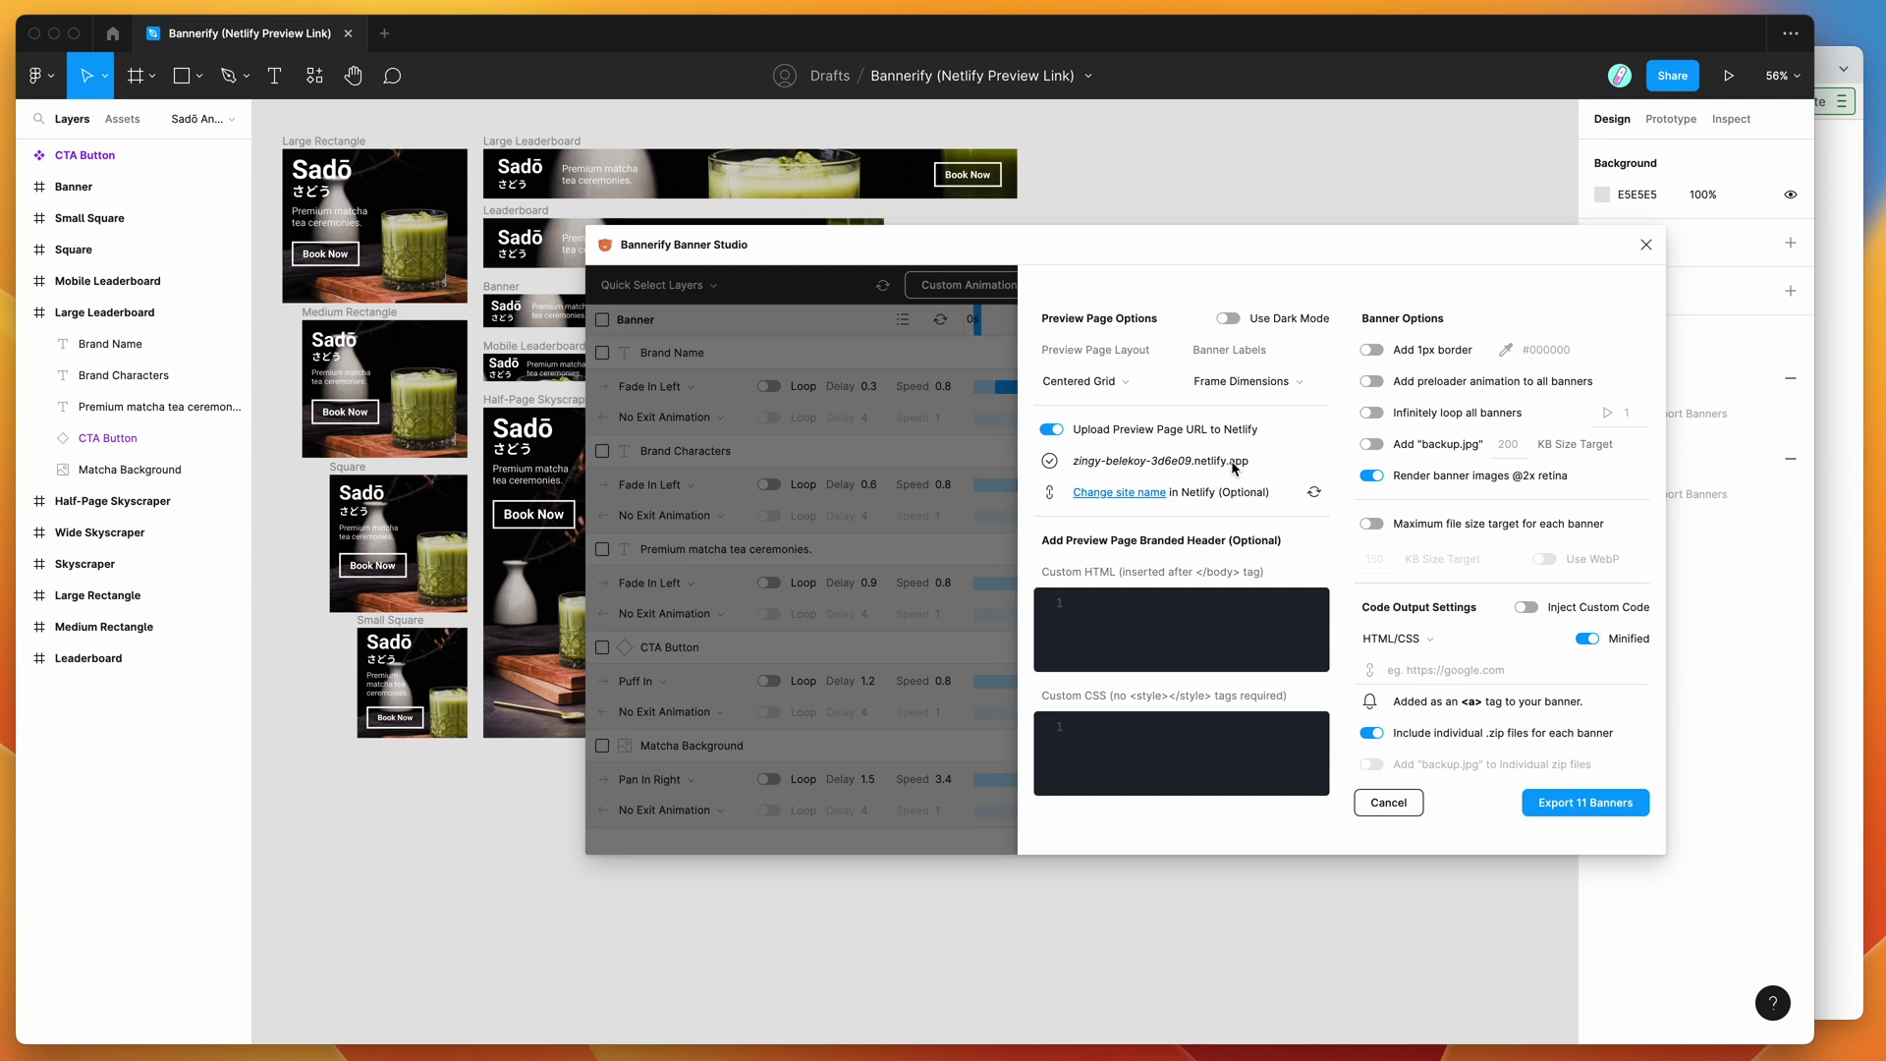
{"action": "left_click", "coordinate": [1115, 493]}
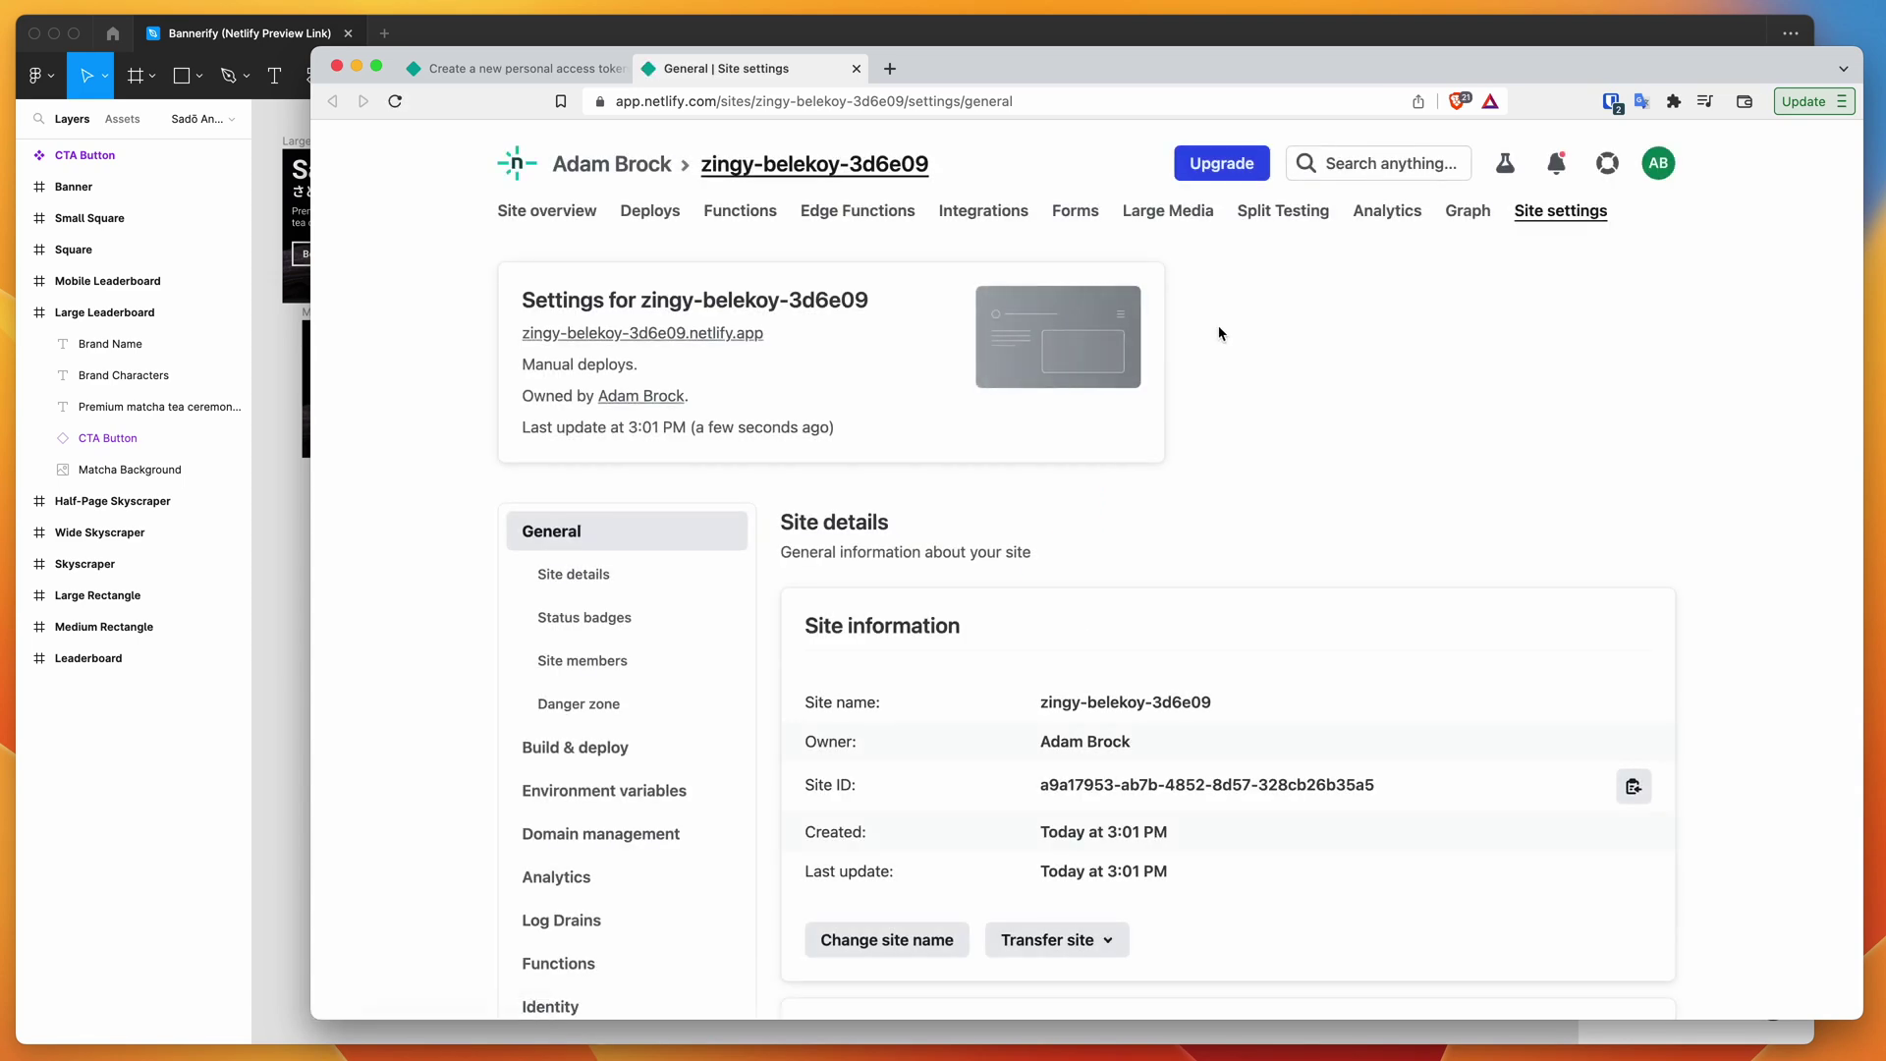
Scroll down to the site details in the zingy-belekoy-3d6e09 Netlify settings
{"action": "scroll", "coordinate": [1219, 333], "scroll_direction": "down", "scroll_amount": 4}
{"action": "scroll", "coordinate": [1231, 332], "scroll_direction": "up", "scroll_amount": 4}
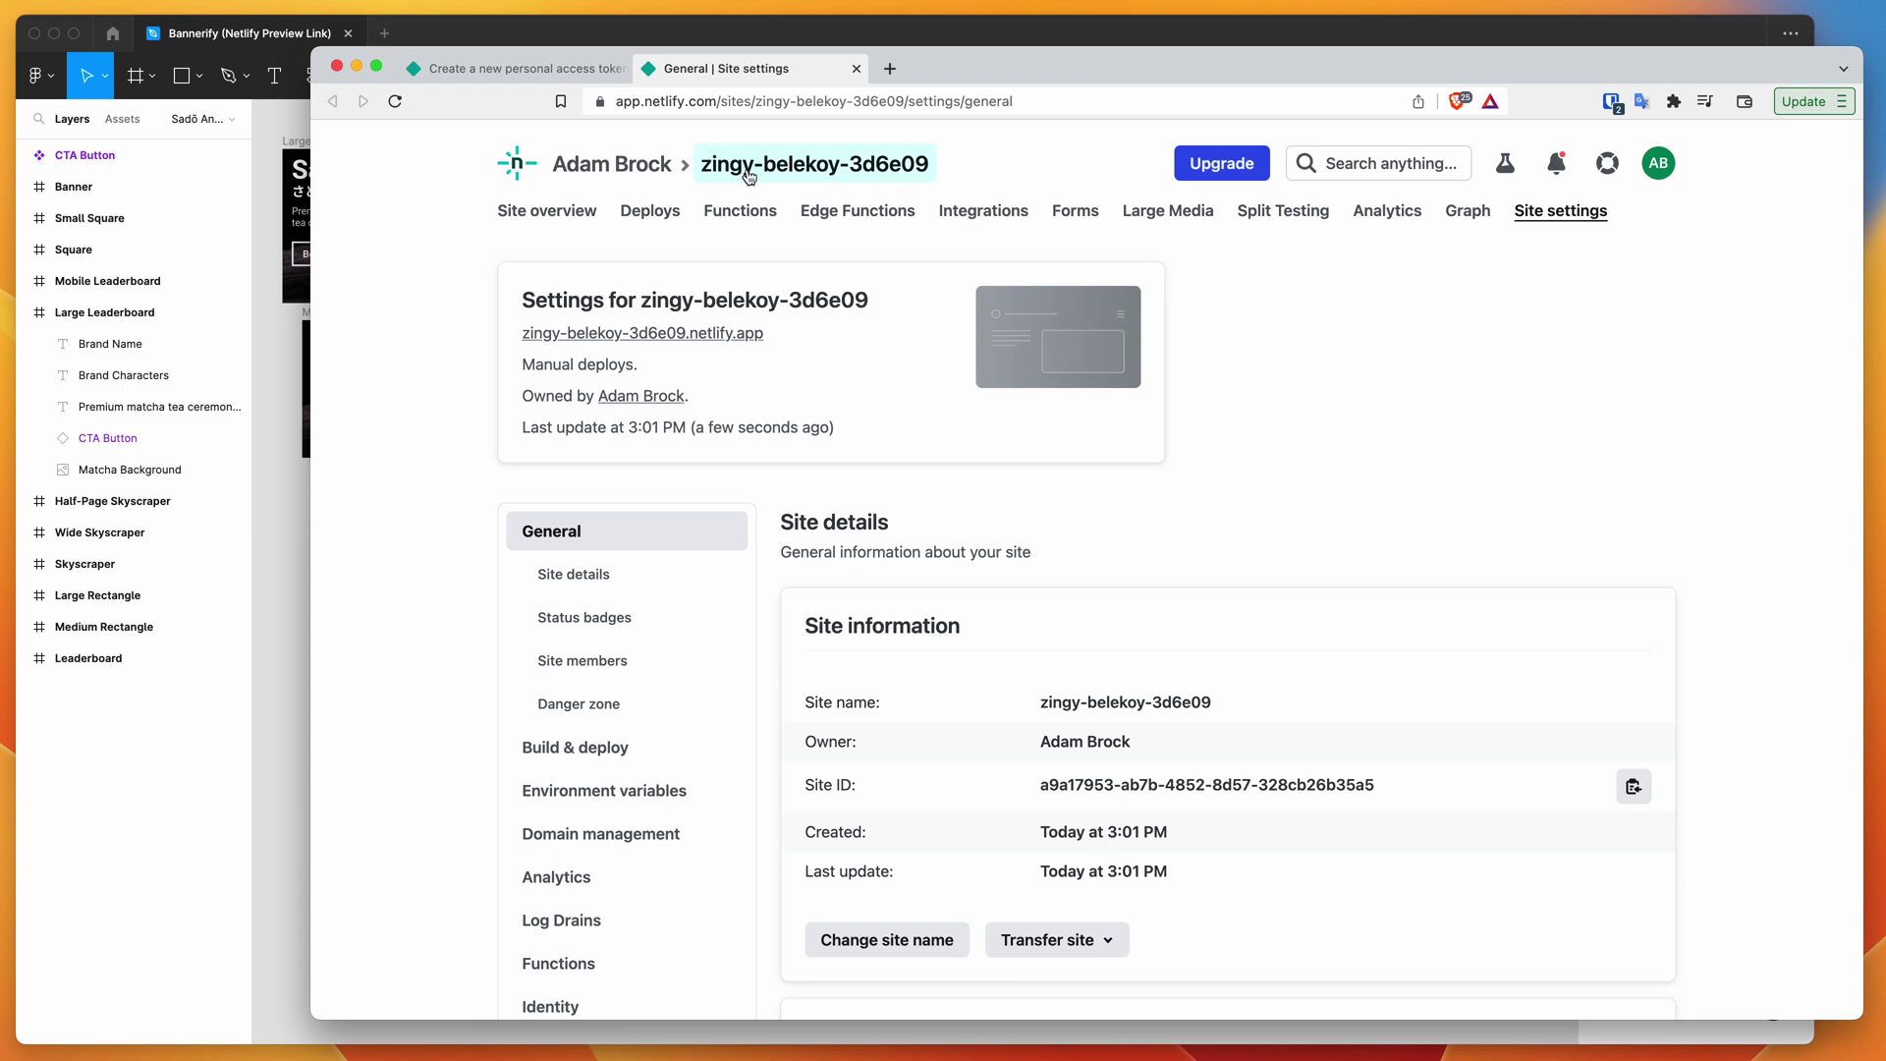
{"action": "left_click", "coordinate": [266, 406]}
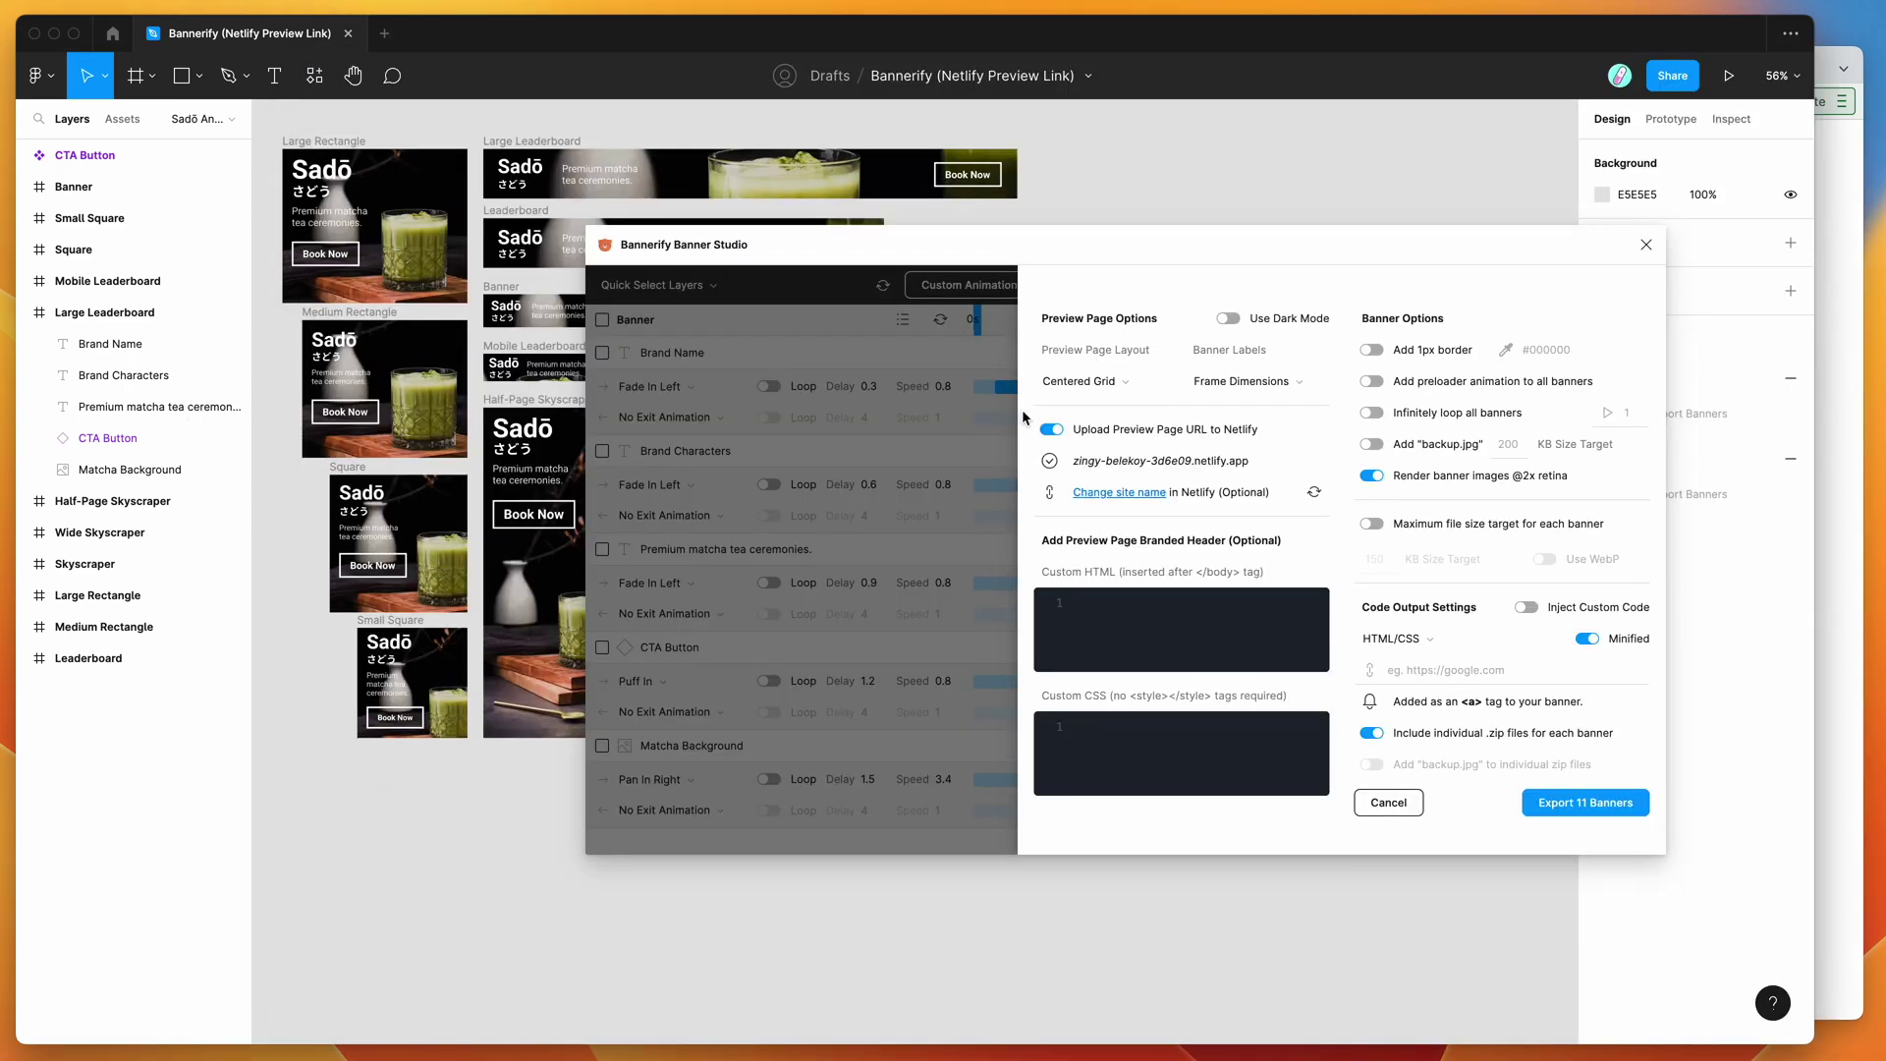
{"action": "left_click", "coordinate": [1834, 450]}
{"action": "scroll", "coordinate": [1297, 498], "scroll_direction": "down", "scroll_amount": 4}
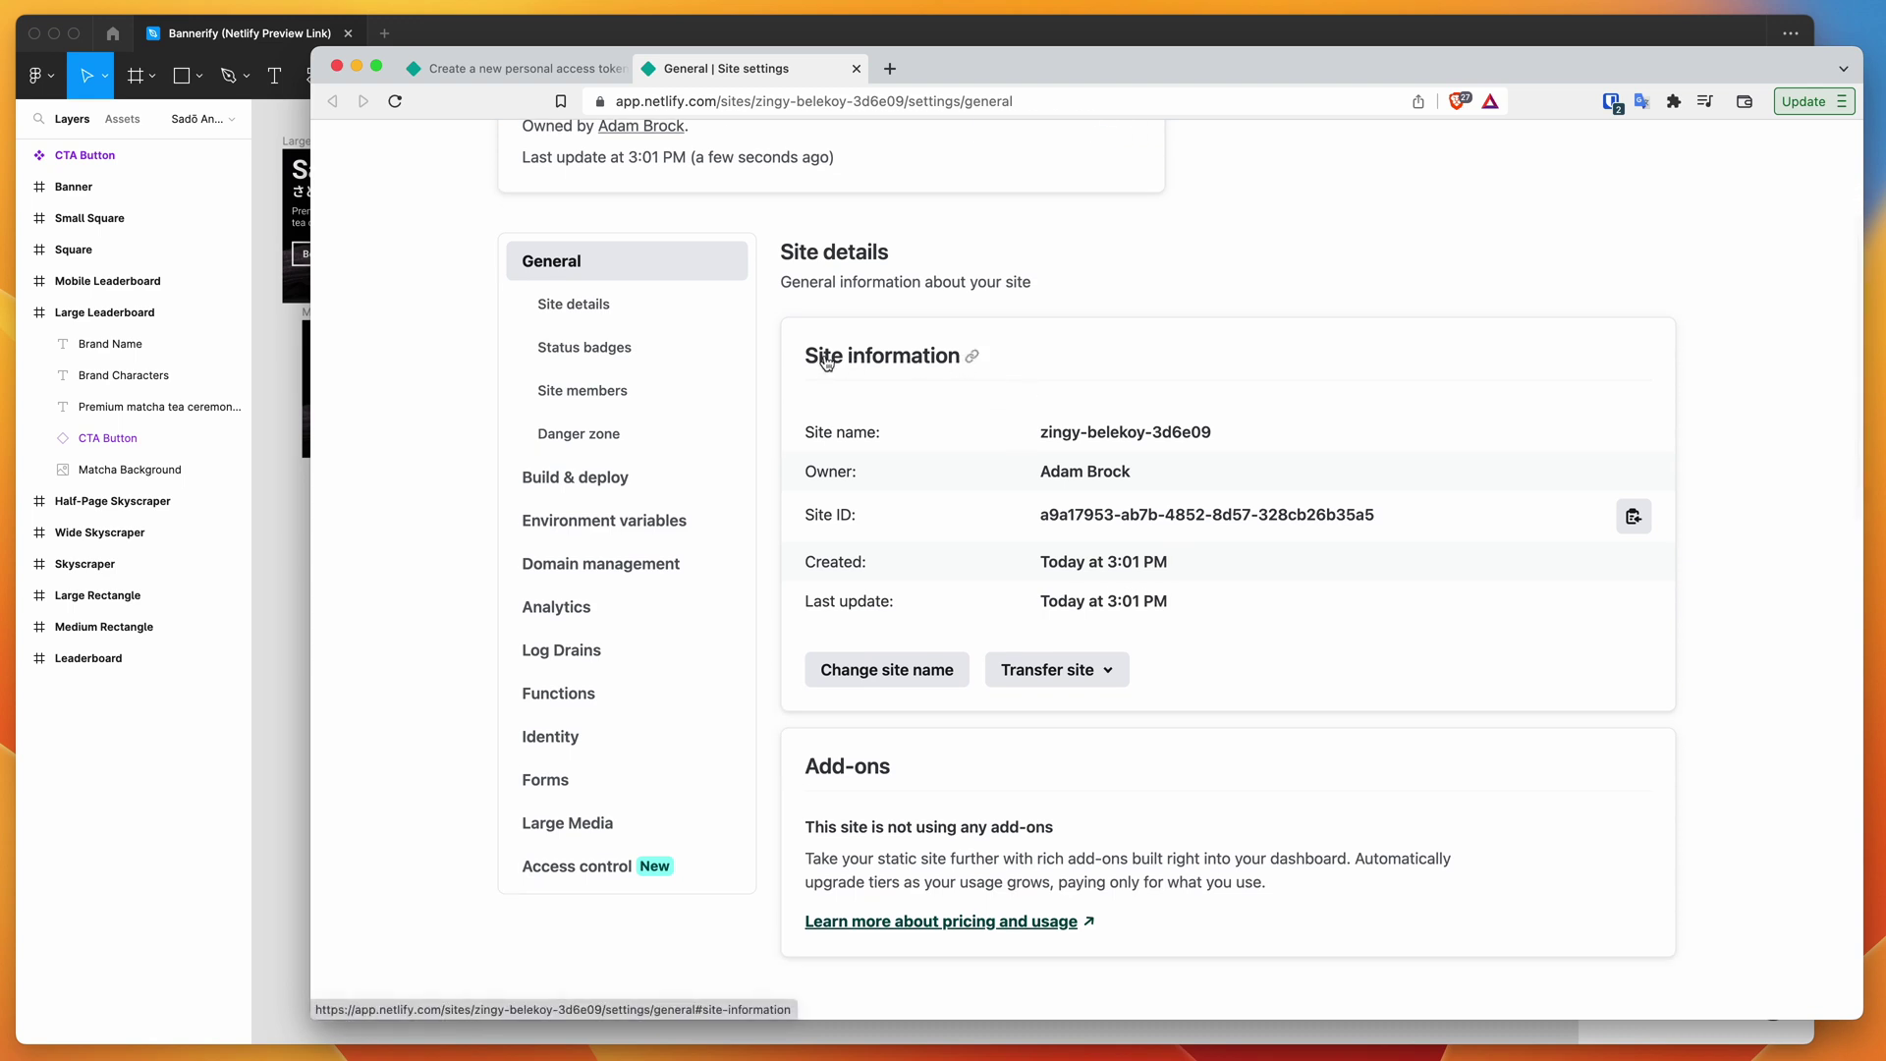
{"action": "scroll", "coordinate": [889, 368], "scroll_direction": "down", "scroll_amount": 1}
{"action": "scroll", "coordinate": [900, 379], "scroll_direction": "down", "scroll_amount": 1}
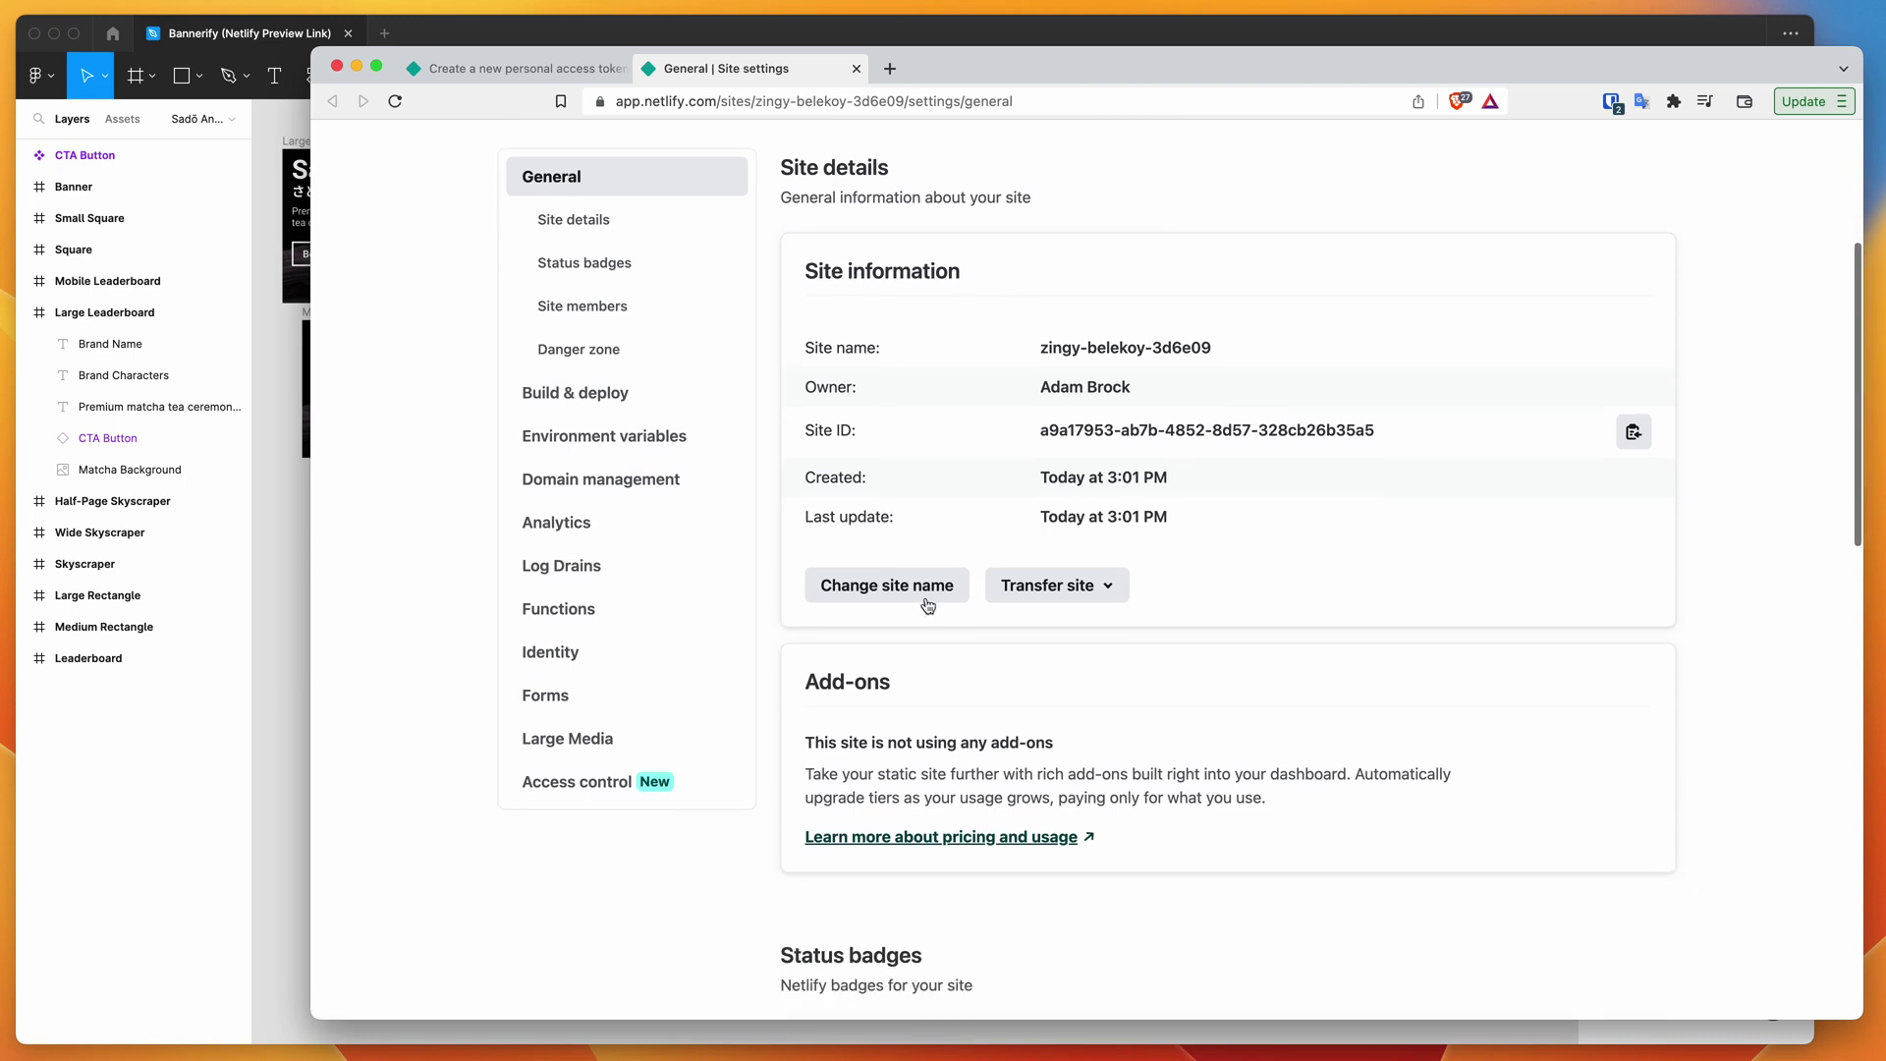
Change the site name to bannerify-preview-page-demo and save it
{"action": "left_click", "coordinate": [877, 586]}
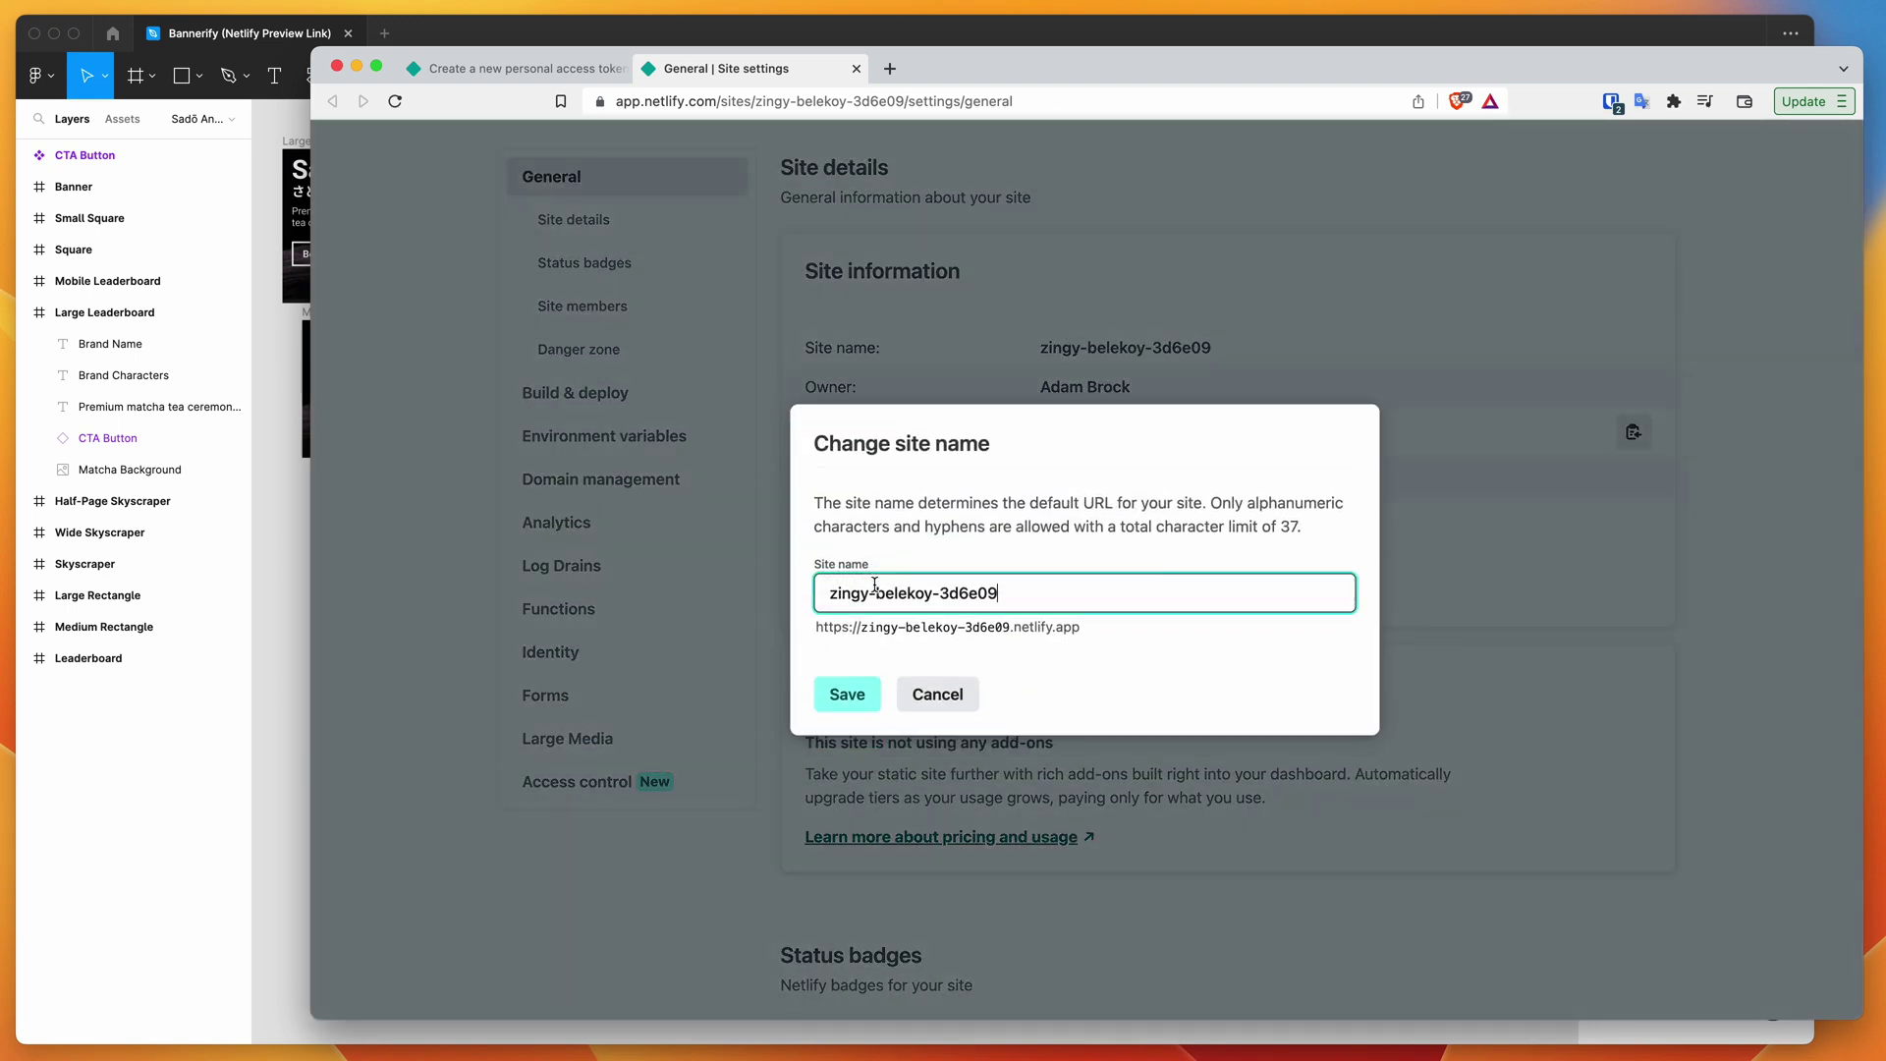
{"action": "key", "text": "super+a"}
{"action": "type", "text": "bannerift"}
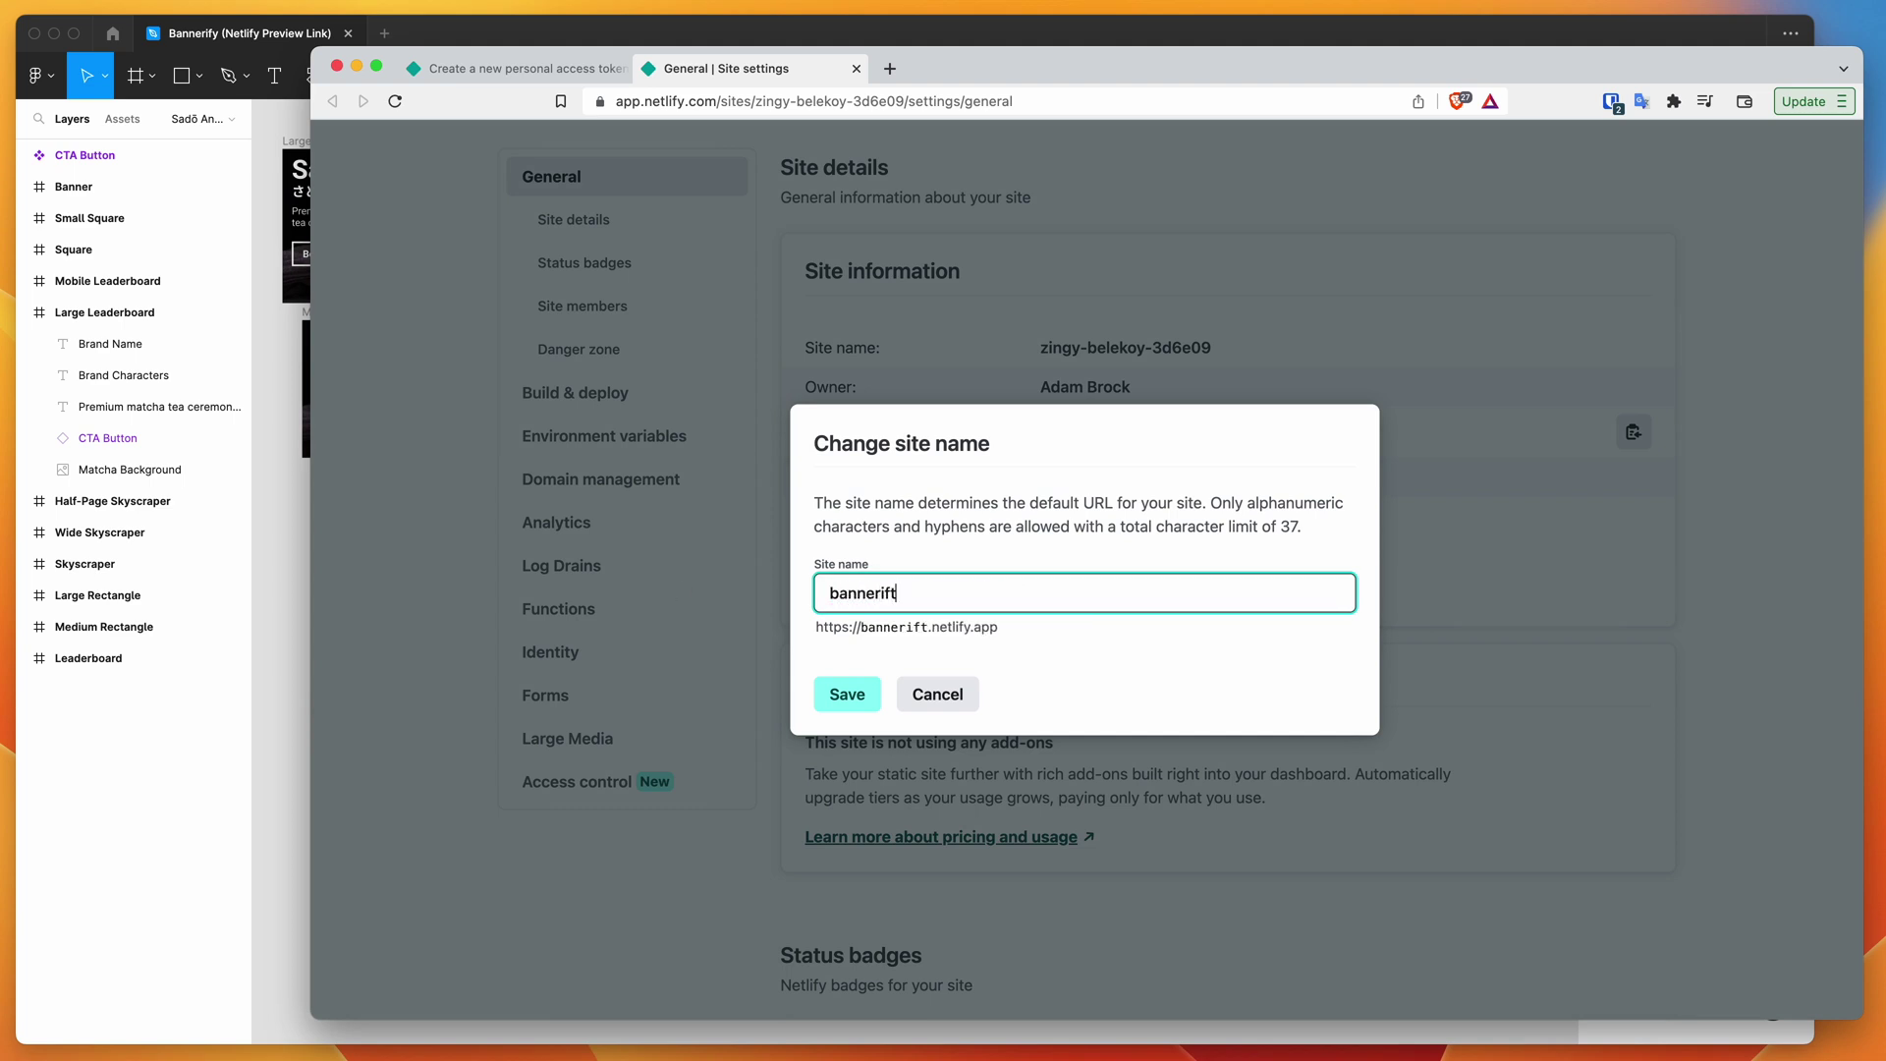
{"action": "key", "text": "BackSpace"}
{"action": "type", "text": "y-preview-page-demo"}
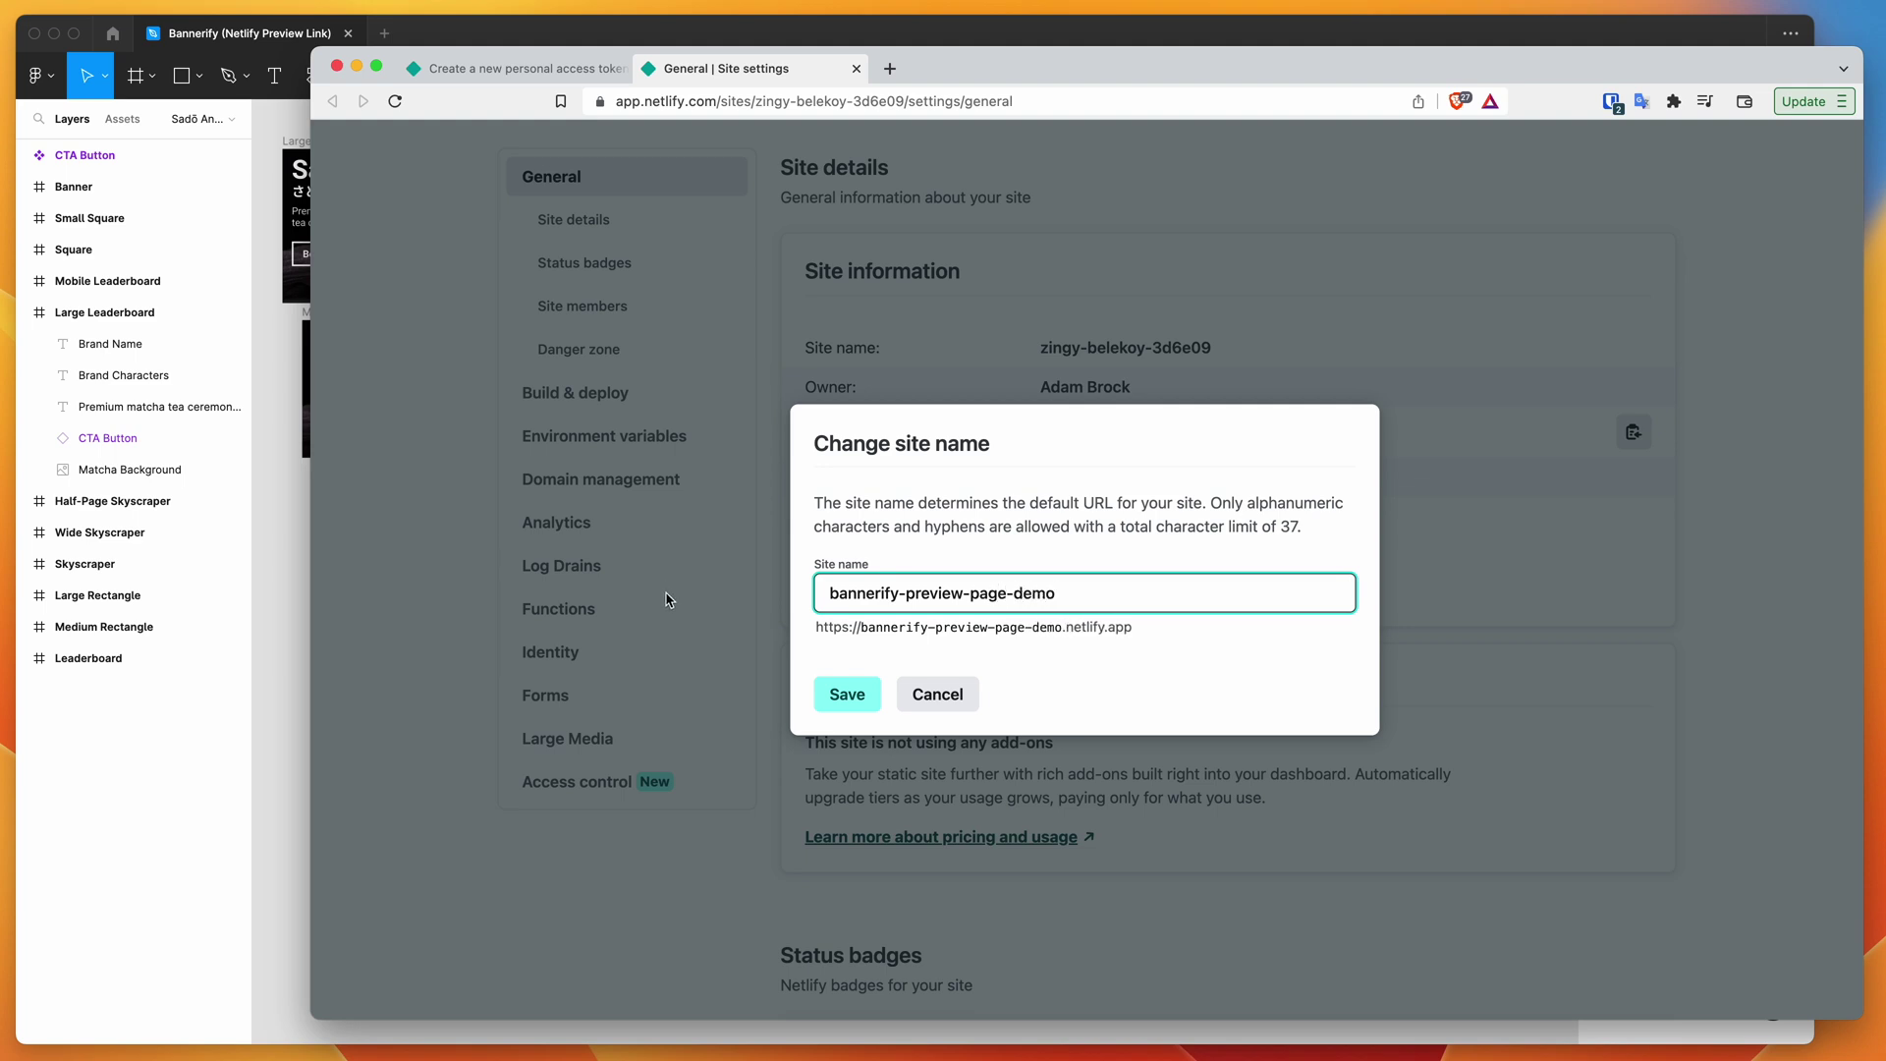
{"action": "left_click", "coordinate": [846, 696]}
{"action": "scroll", "coordinate": [849, 695], "scroll_direction": "down", "scroll_amount": 2}
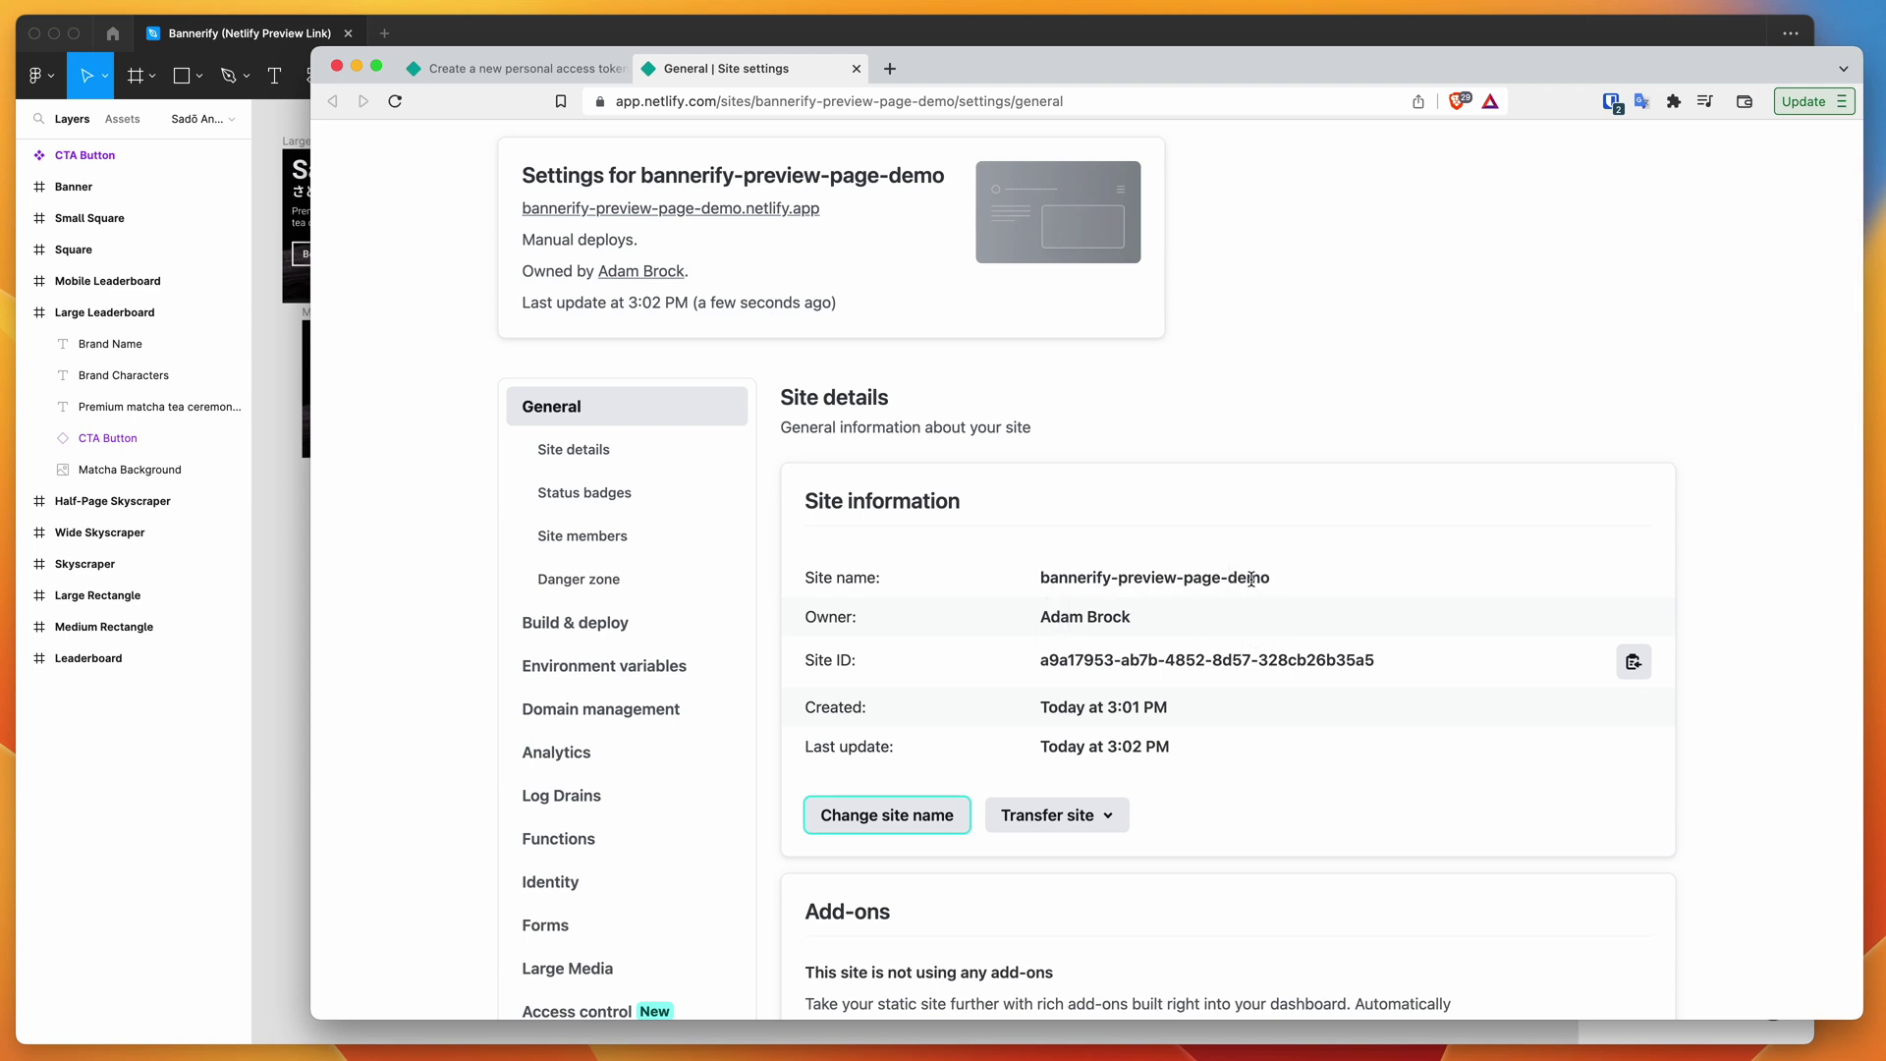
{"action": "scroll", "coordinate": [1242, 579], "scroll_direction": "up", "scroll_amount": 2}
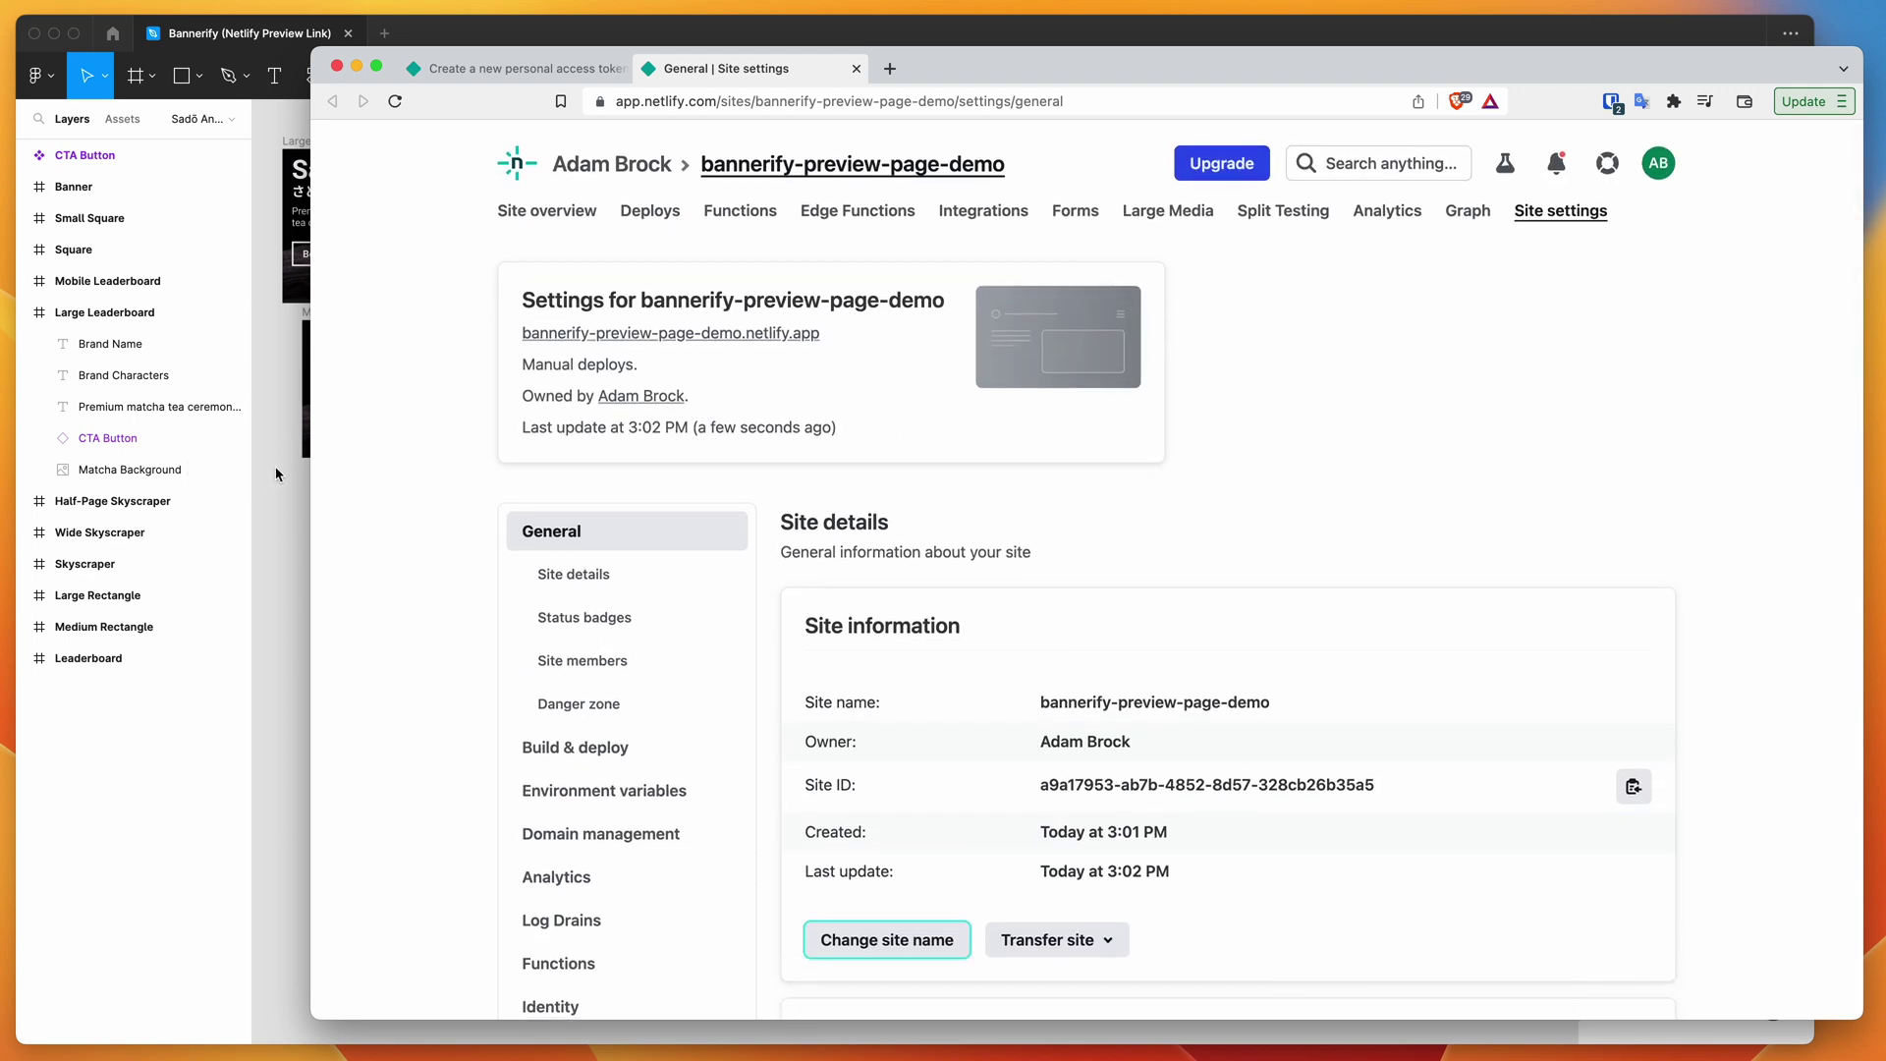
Refresh the linked Netlify site, export all 11 banners, and download the resulting zip
{"action": "left_click", "coordinate": [275, 490]}
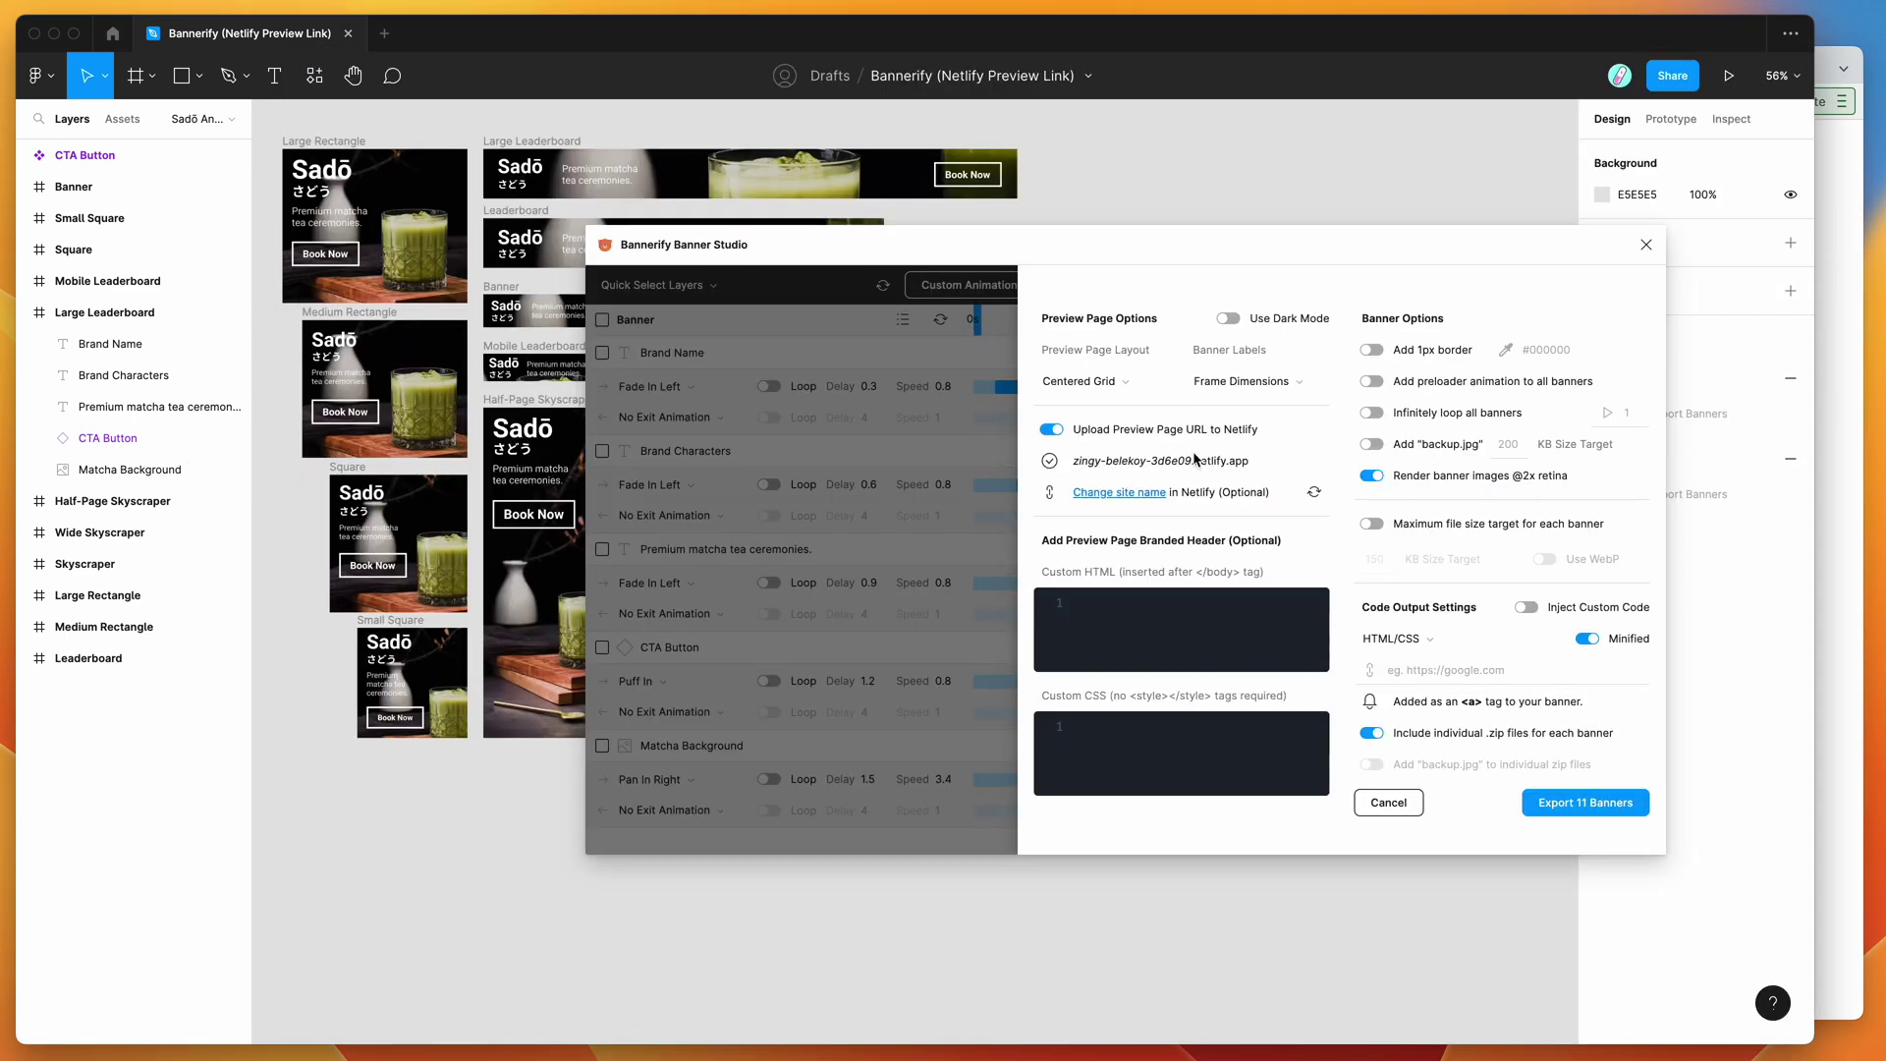
{"action": "left_click", "coordinate": [1314, 495]}
{"action": "left_click", "coordinate": [1567, 804]}
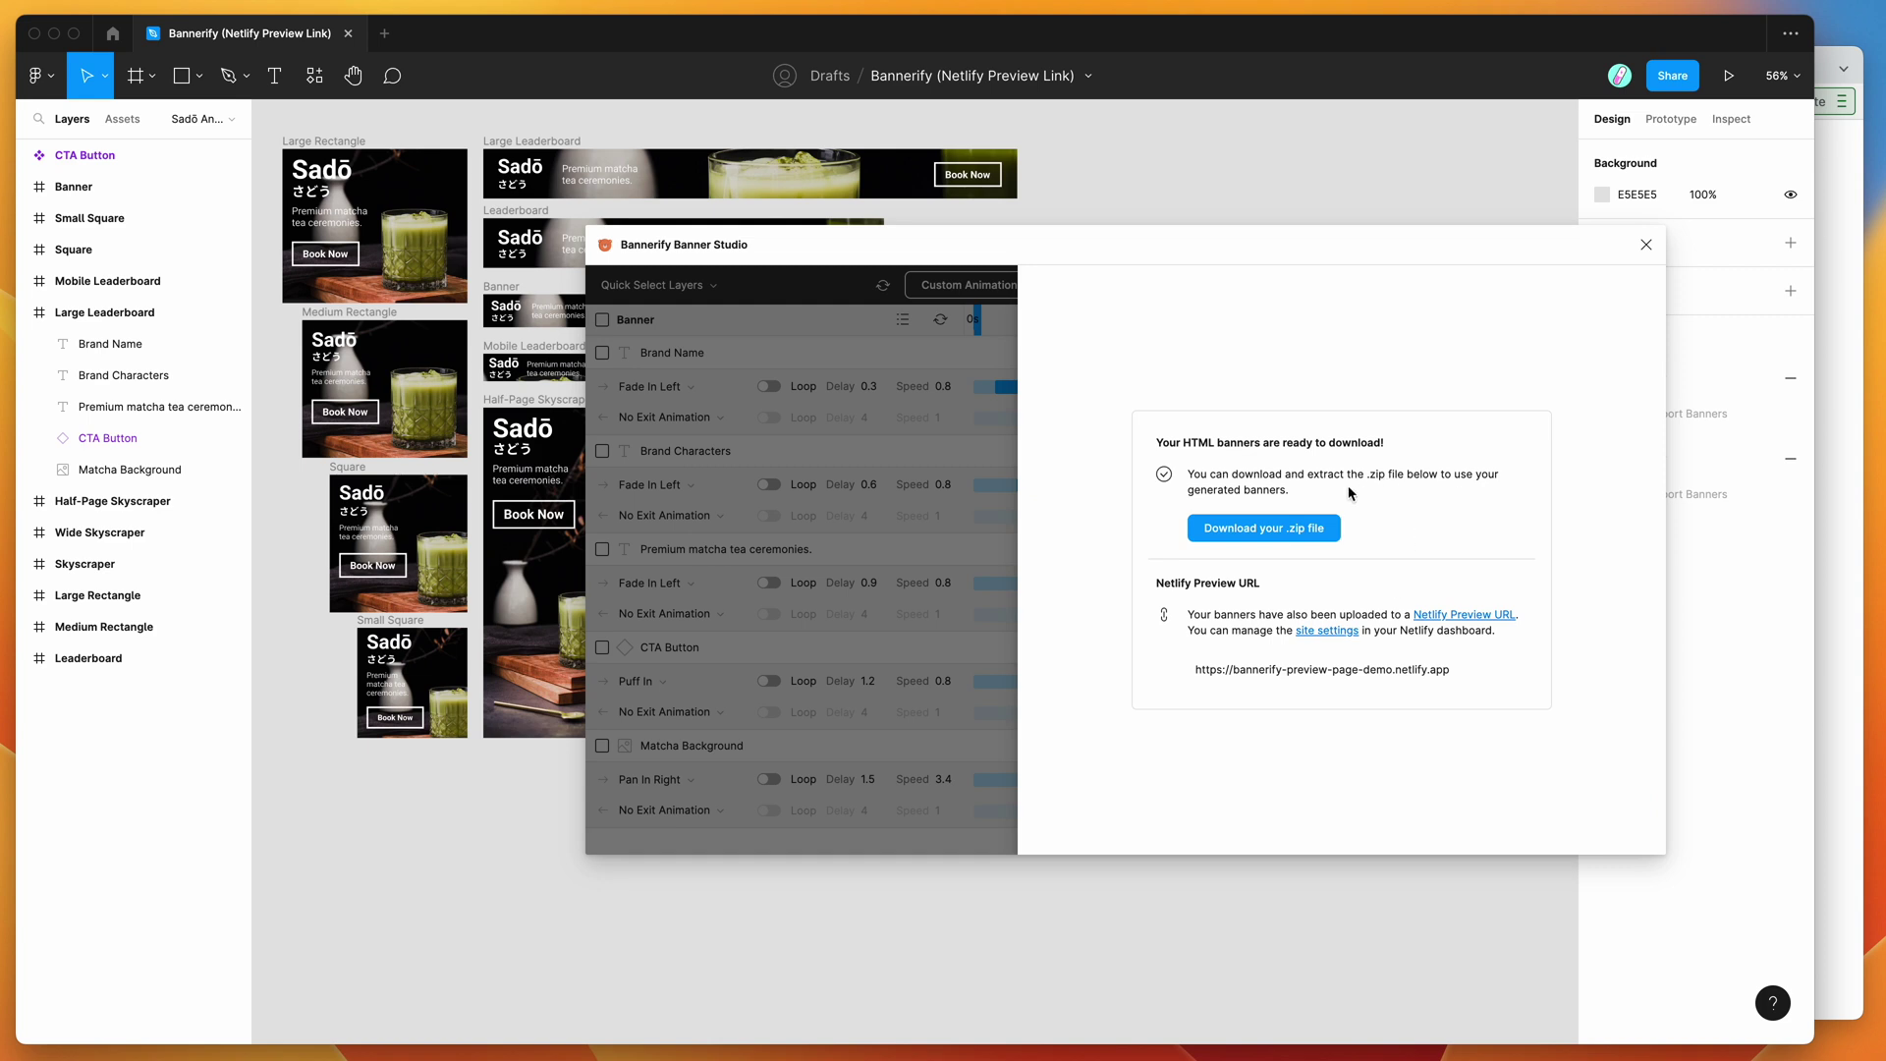
{"action": "left_click", "coordinate": [1253, 530]}
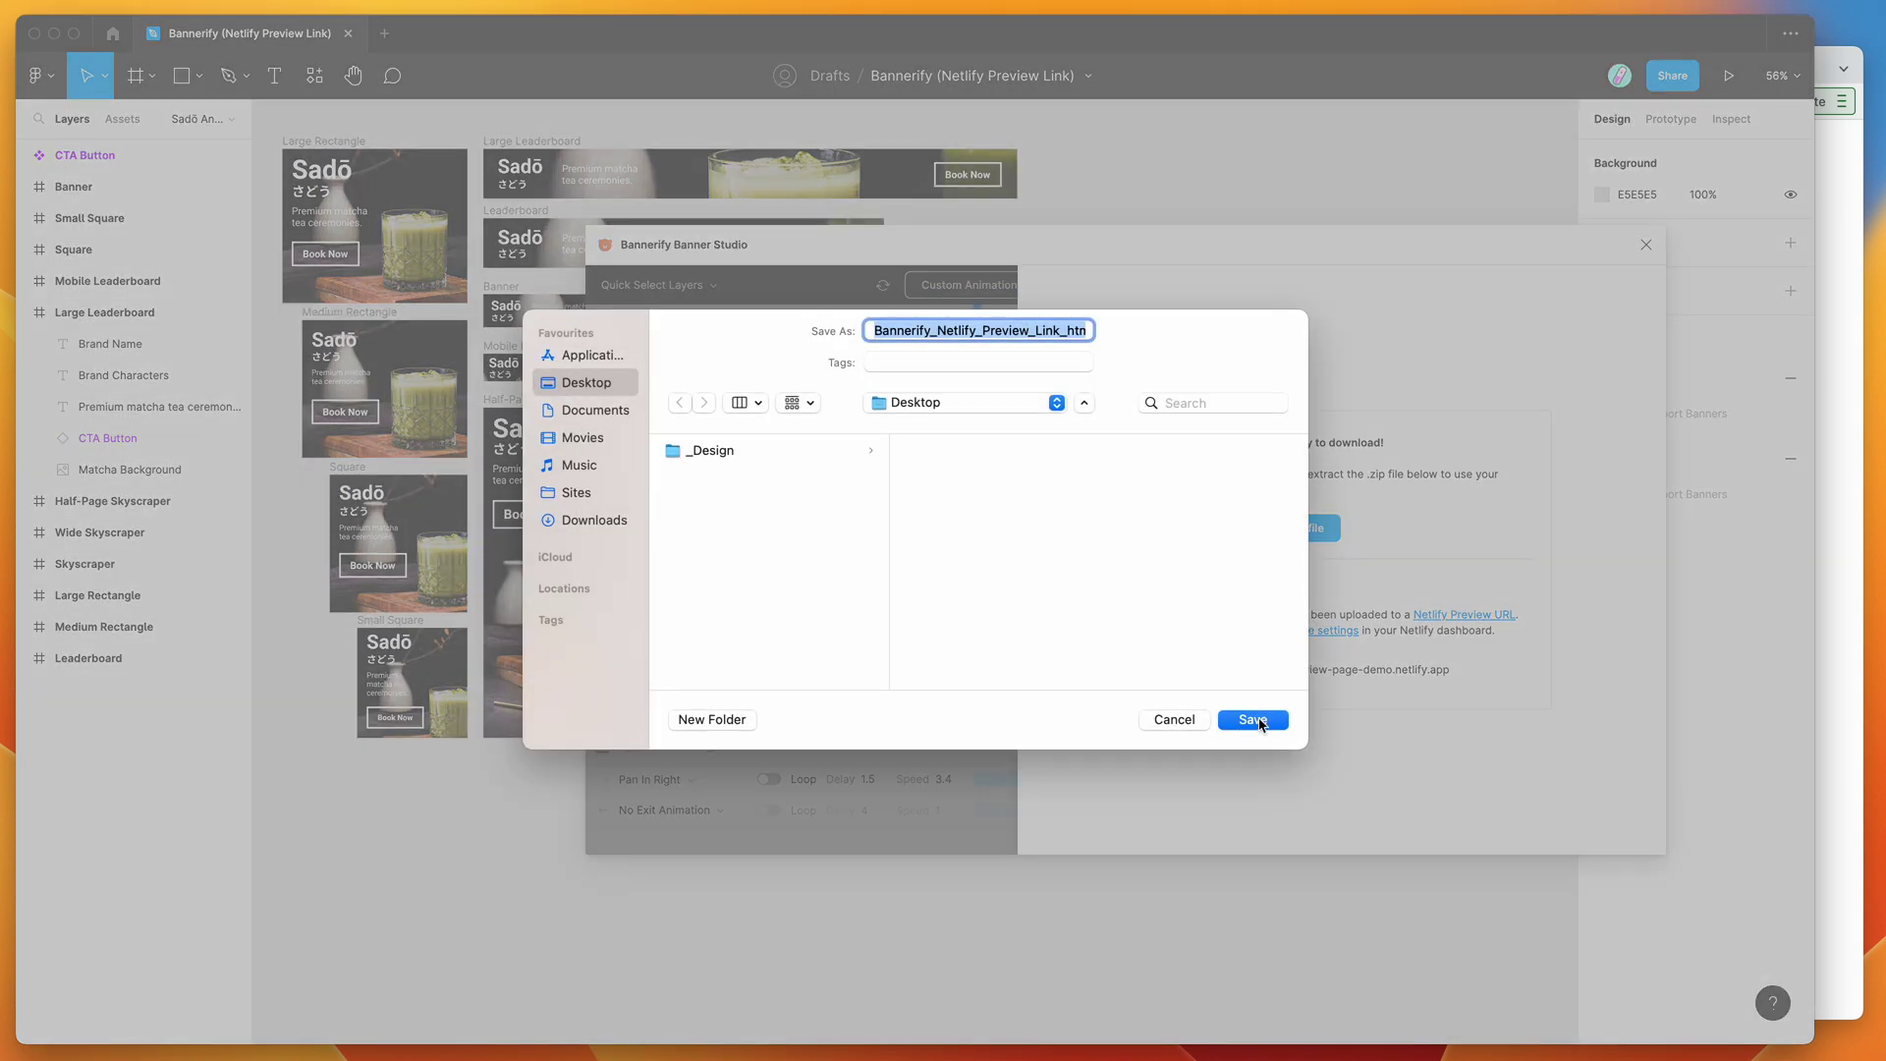
Save the Bannerify_Netlify_Preview_Link zip to the Desktop and open its index.html
{"action": "left_click", "coordinate": [1252, 720]}
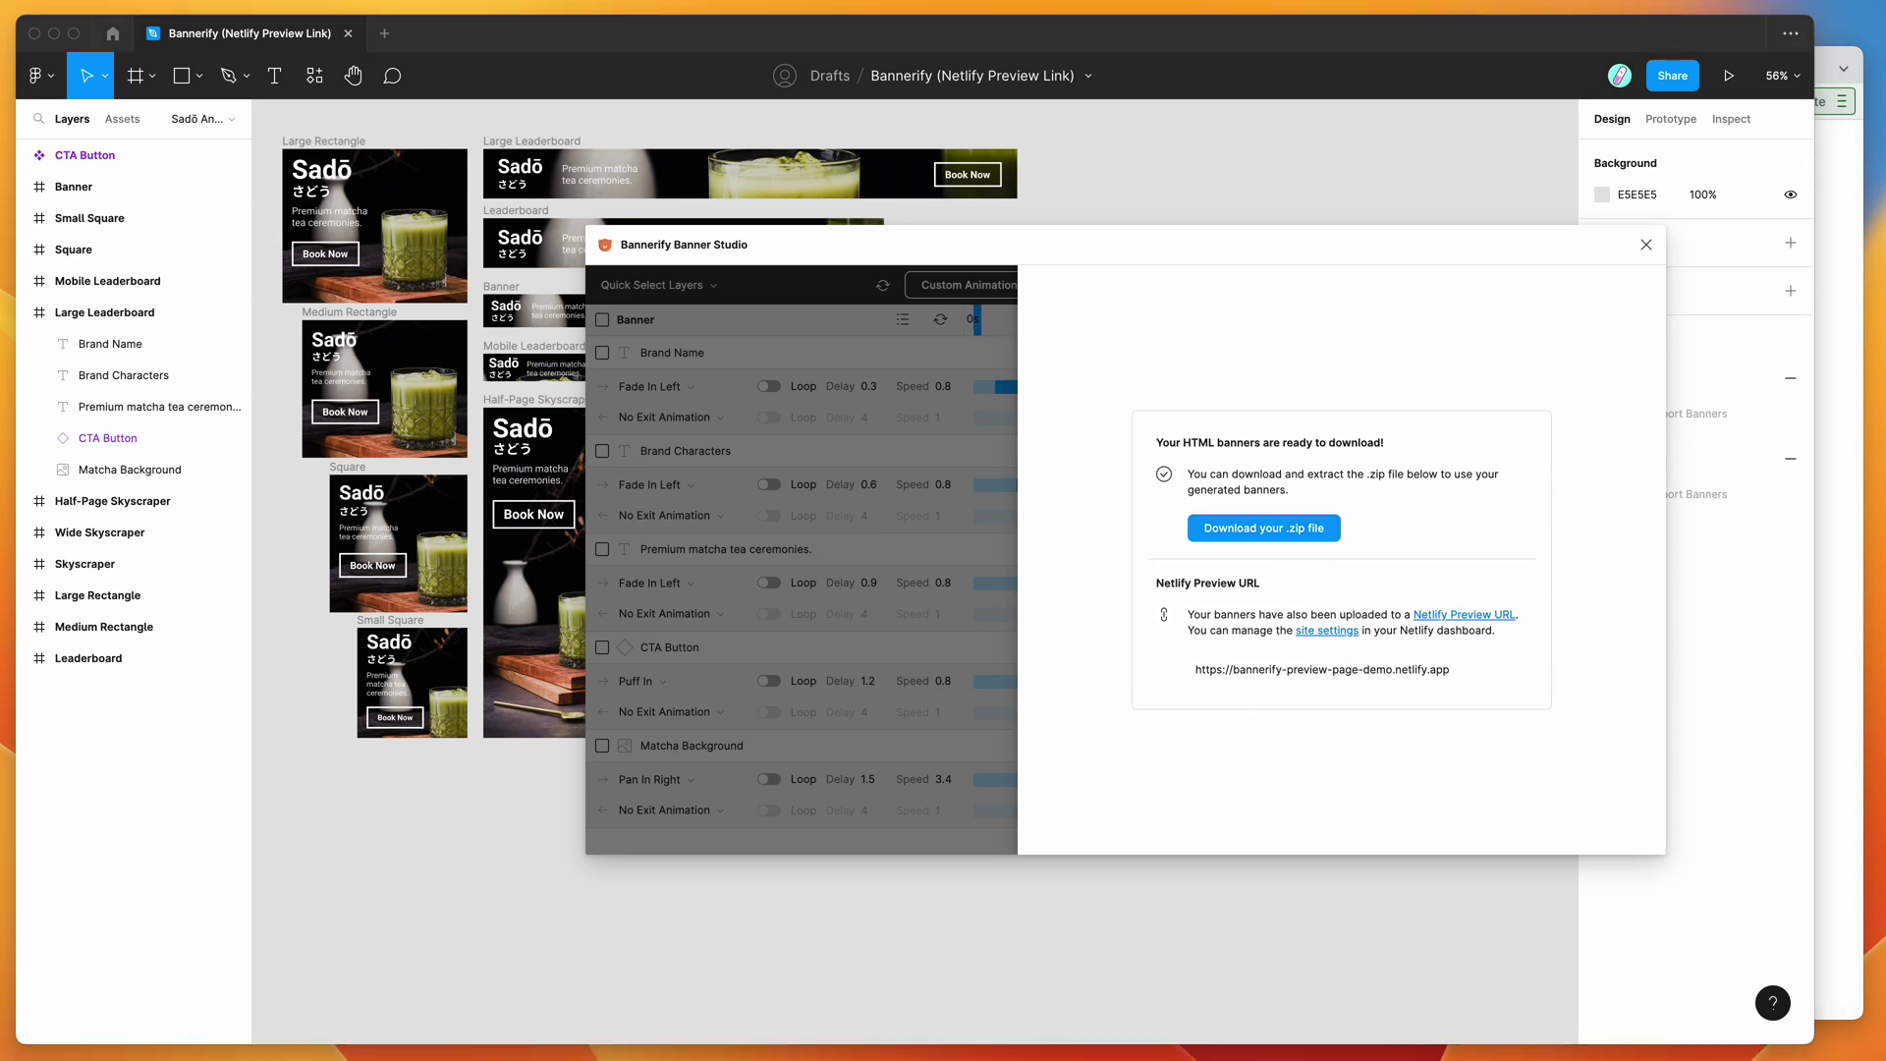
{"action": "left_click_drag", "start_coordinate": [849, 147], "coordinate": [1104, 363]}
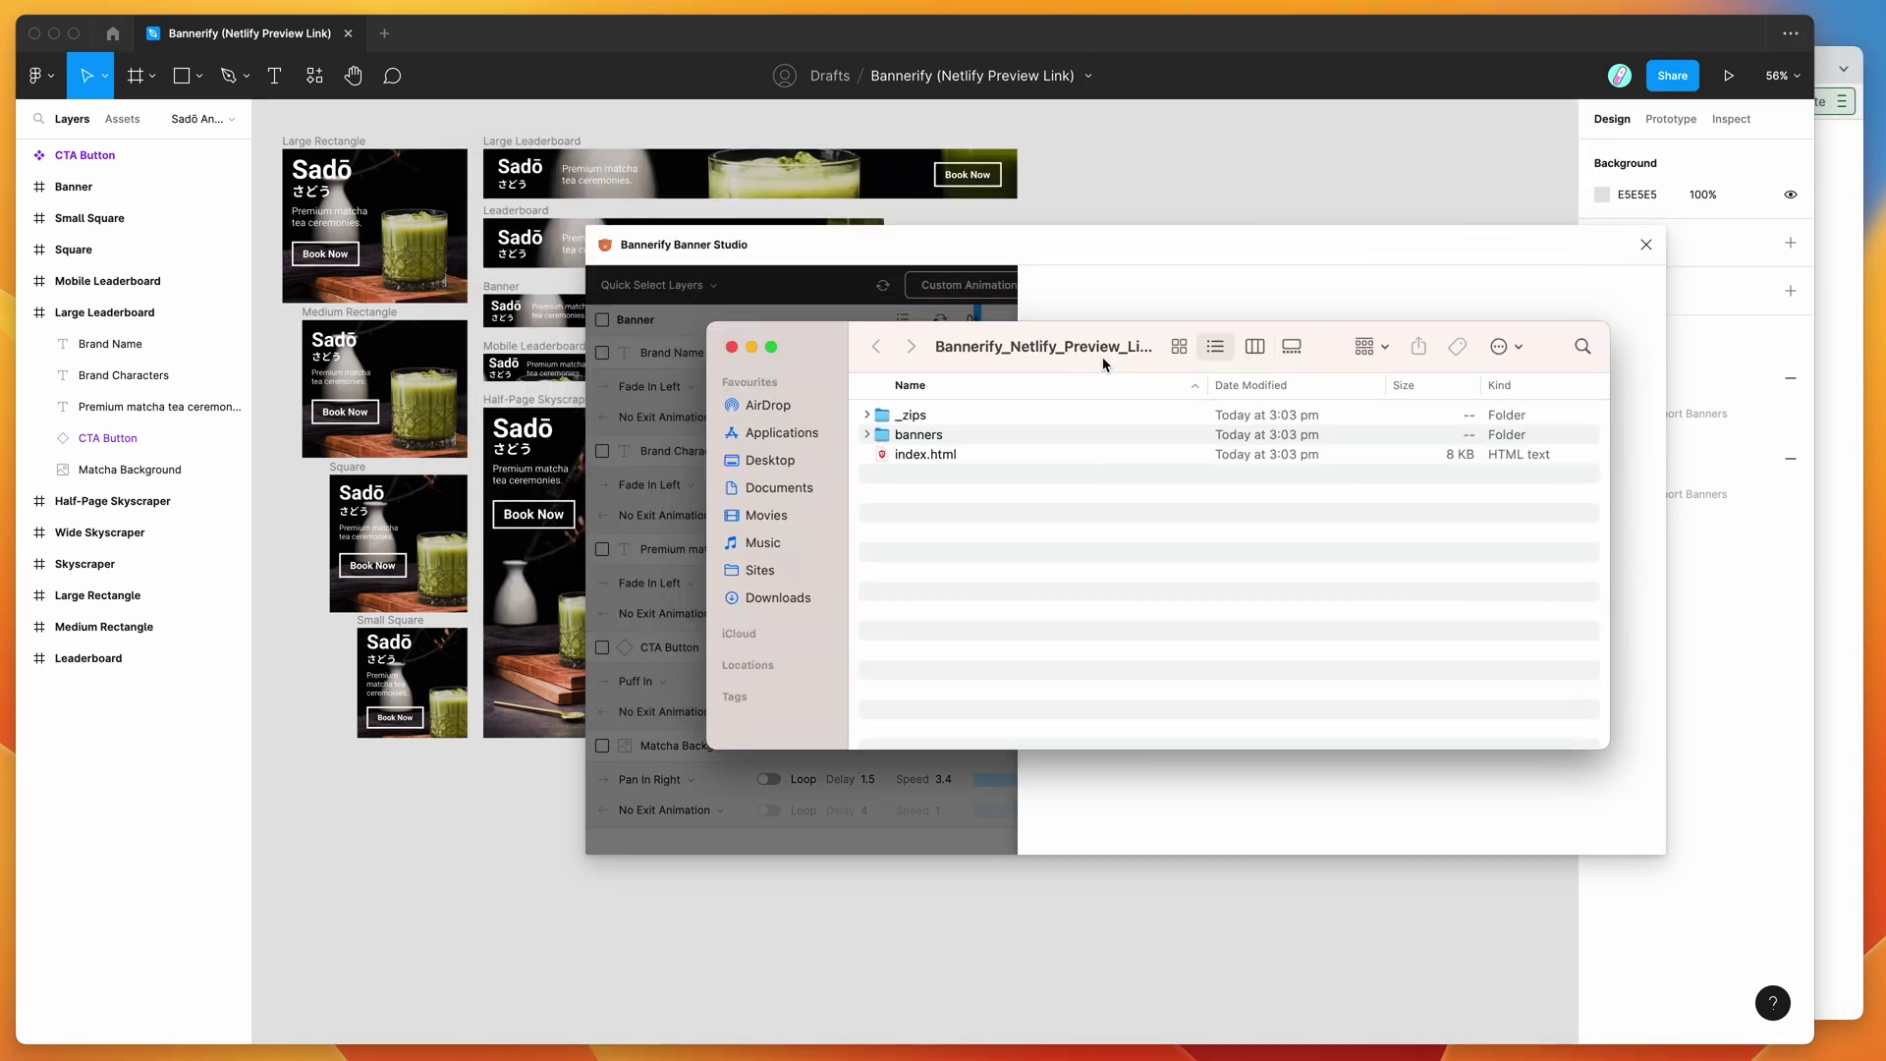
{"action": "left_click", "coordinate": [923, 457]}
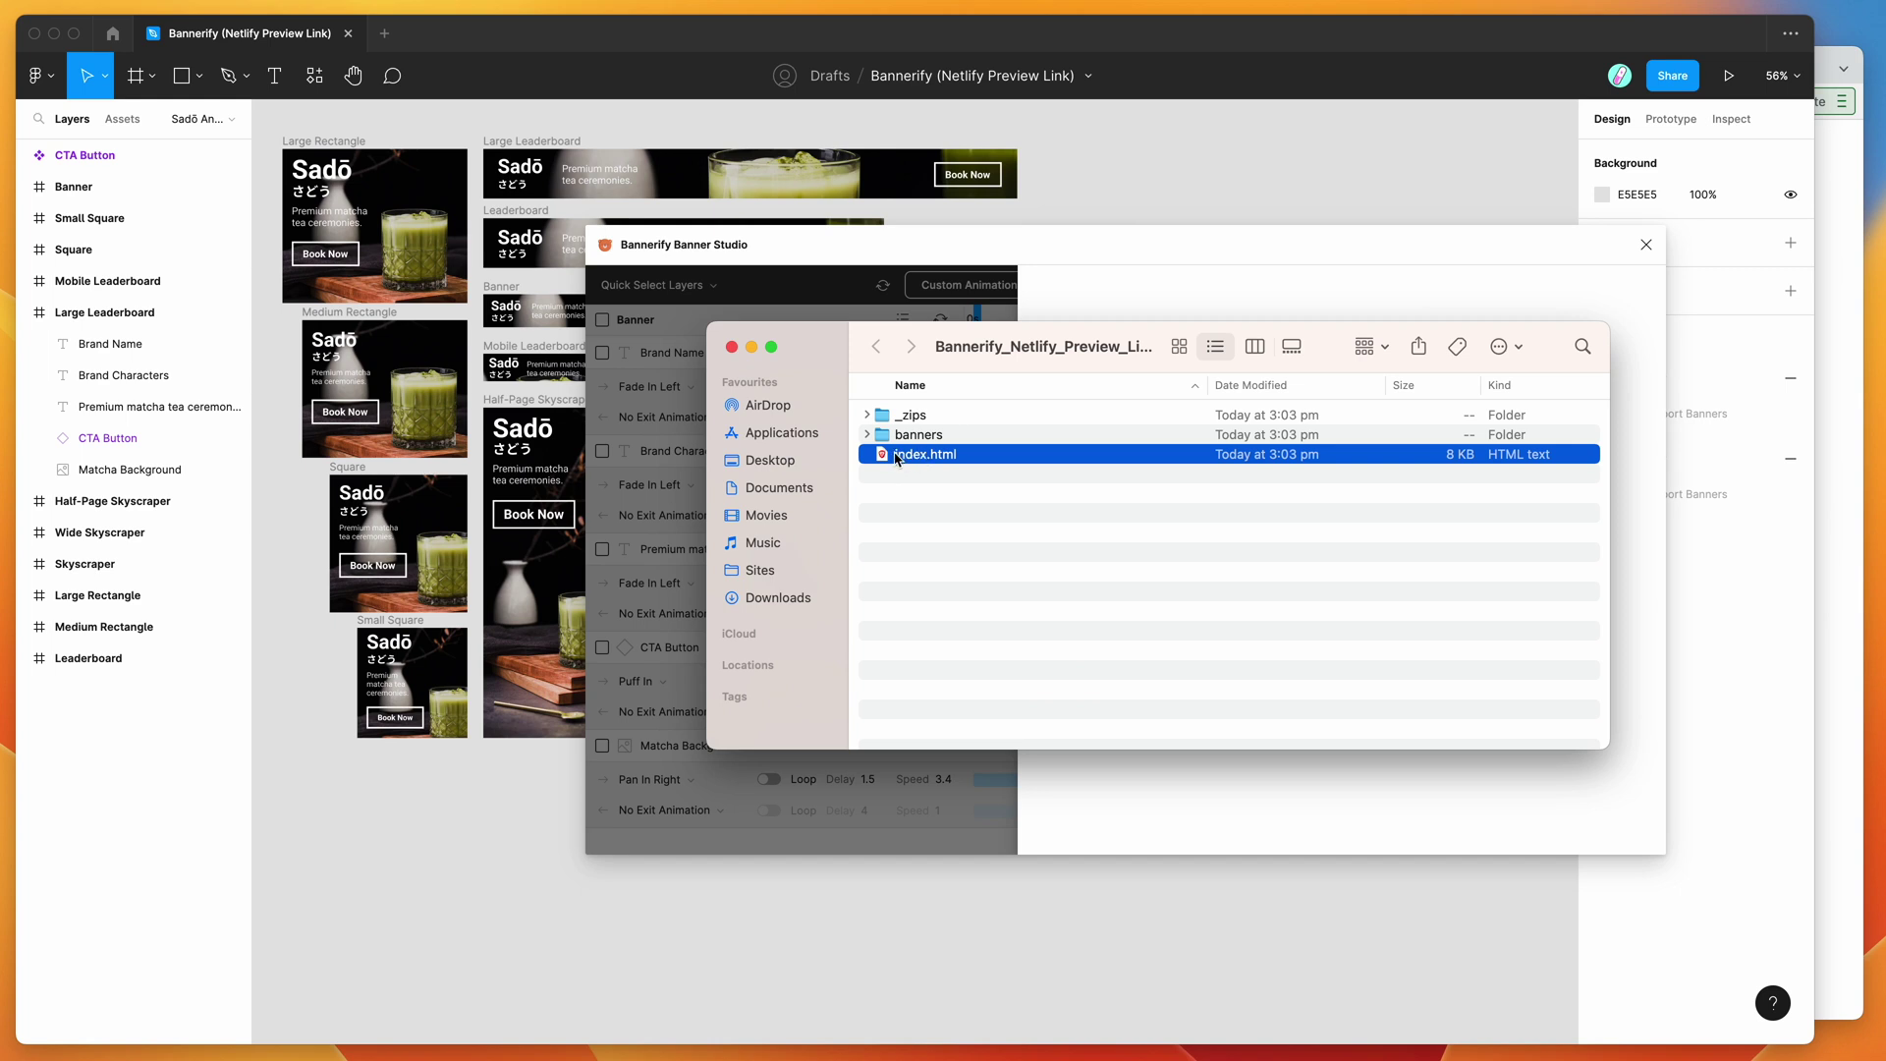
{"action": "double_click", "coordinate": [901, 457]}
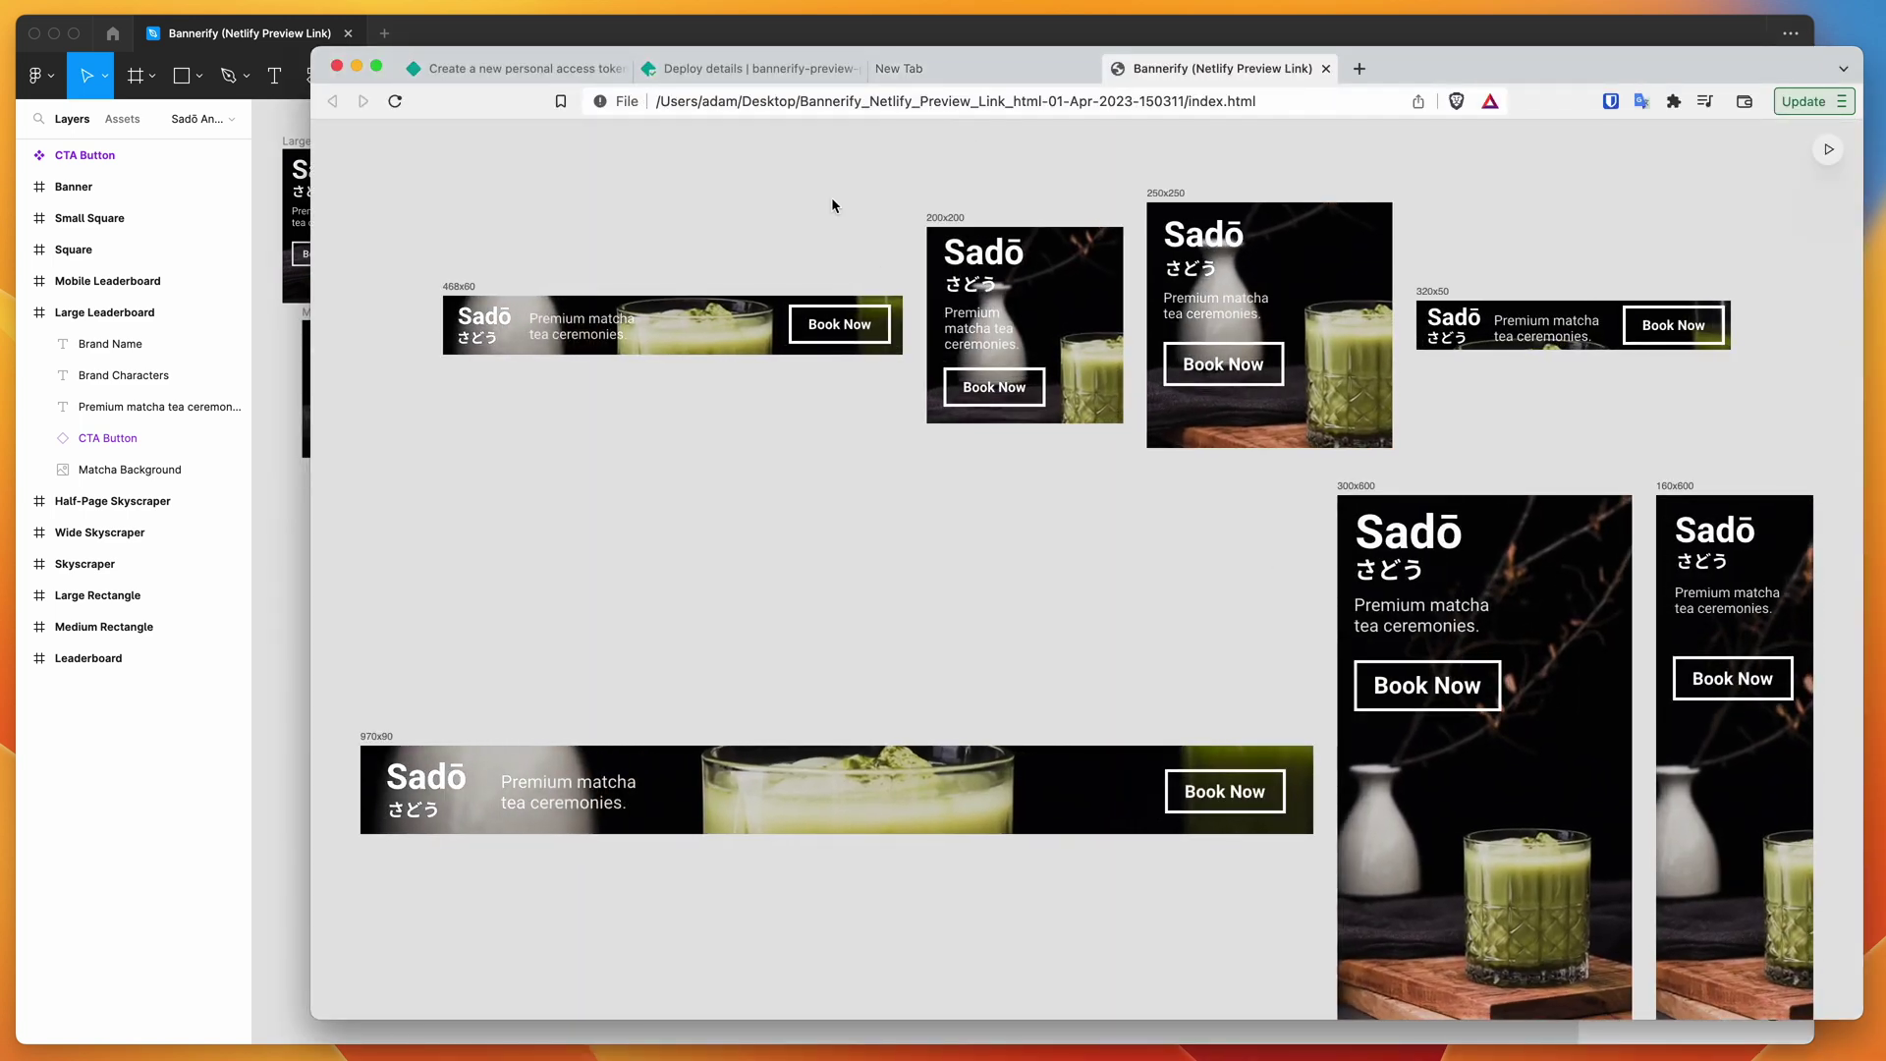
Scroll through the local Sadō banner previews in Brave, then return to Figma's export results
{"action": "scroll", "coordinate": [953, 426], "scroll_direction": "down", "scroll_amount": 6}
{"action": "scroll", "coordinate": [953, 427], "scroll_direction": "up", "scroll_amount": 3}
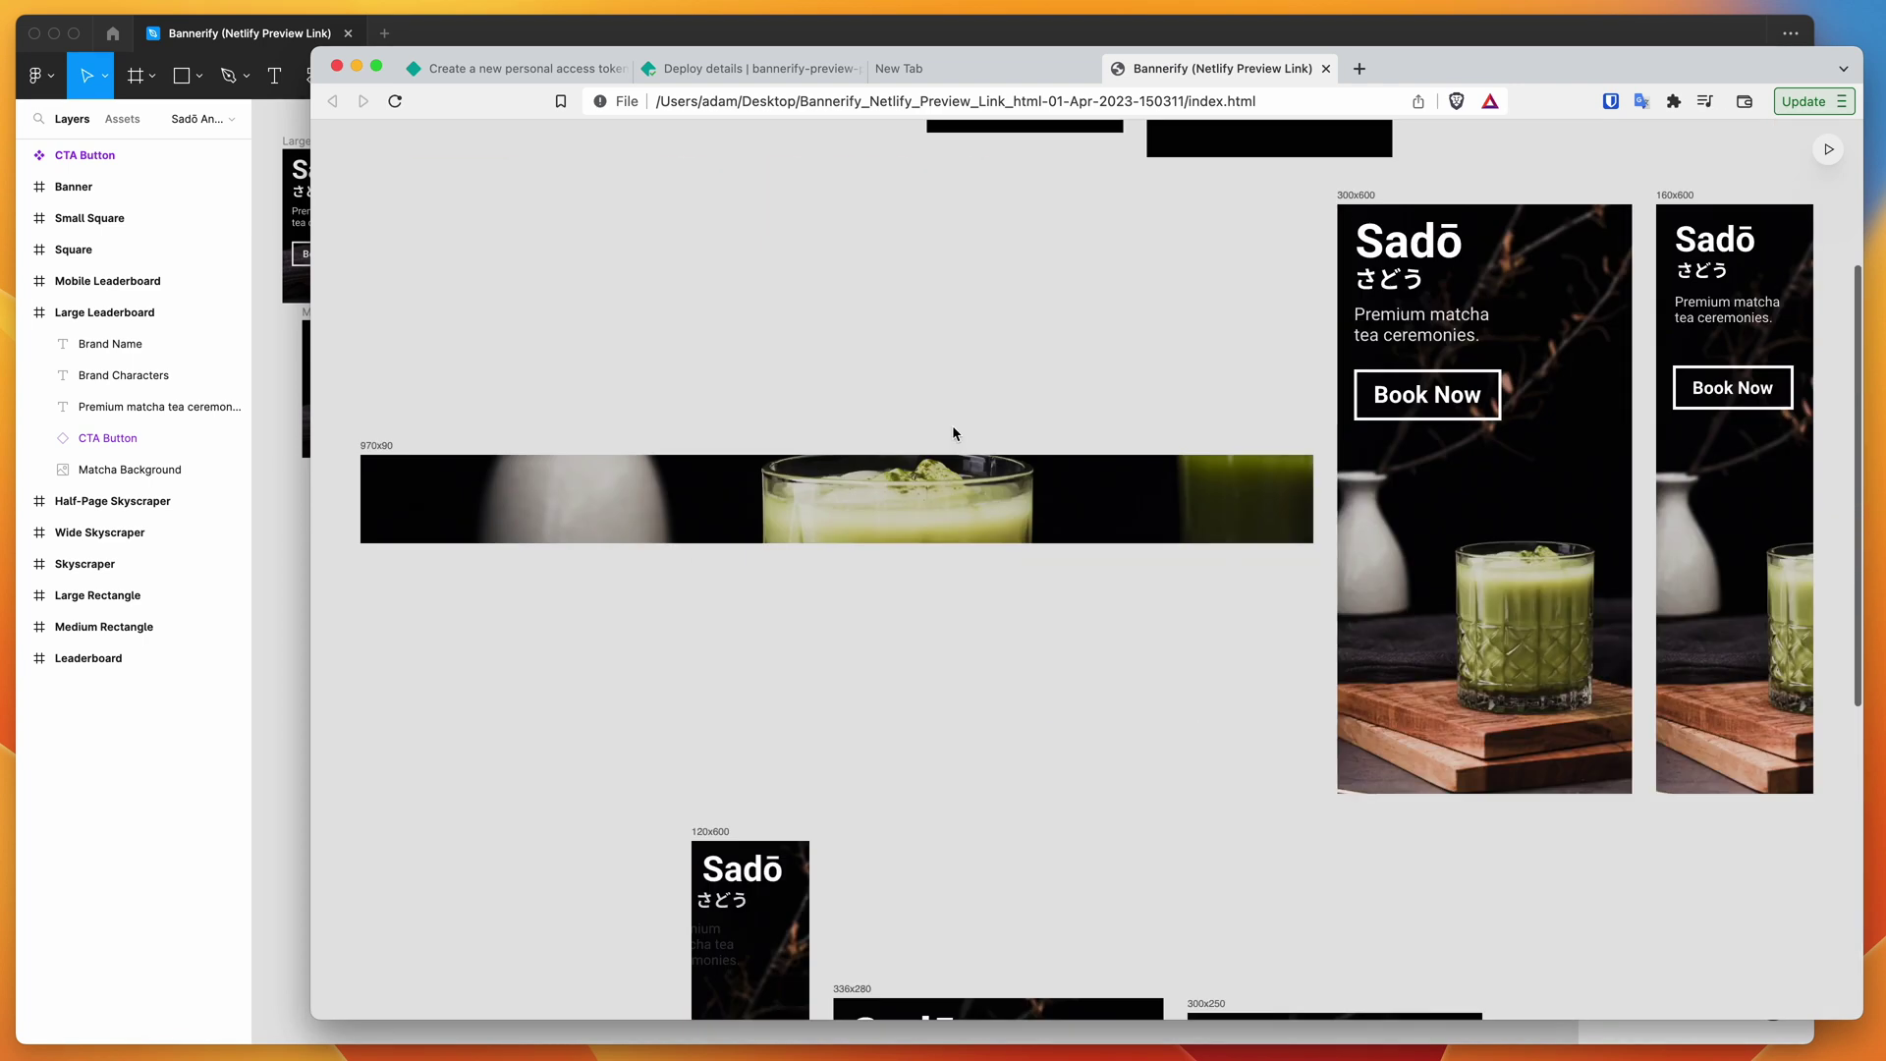
{"action": "scroll", "coordinate": [952, 433], "scroll_direction": "up", "scroll_amount": 3}
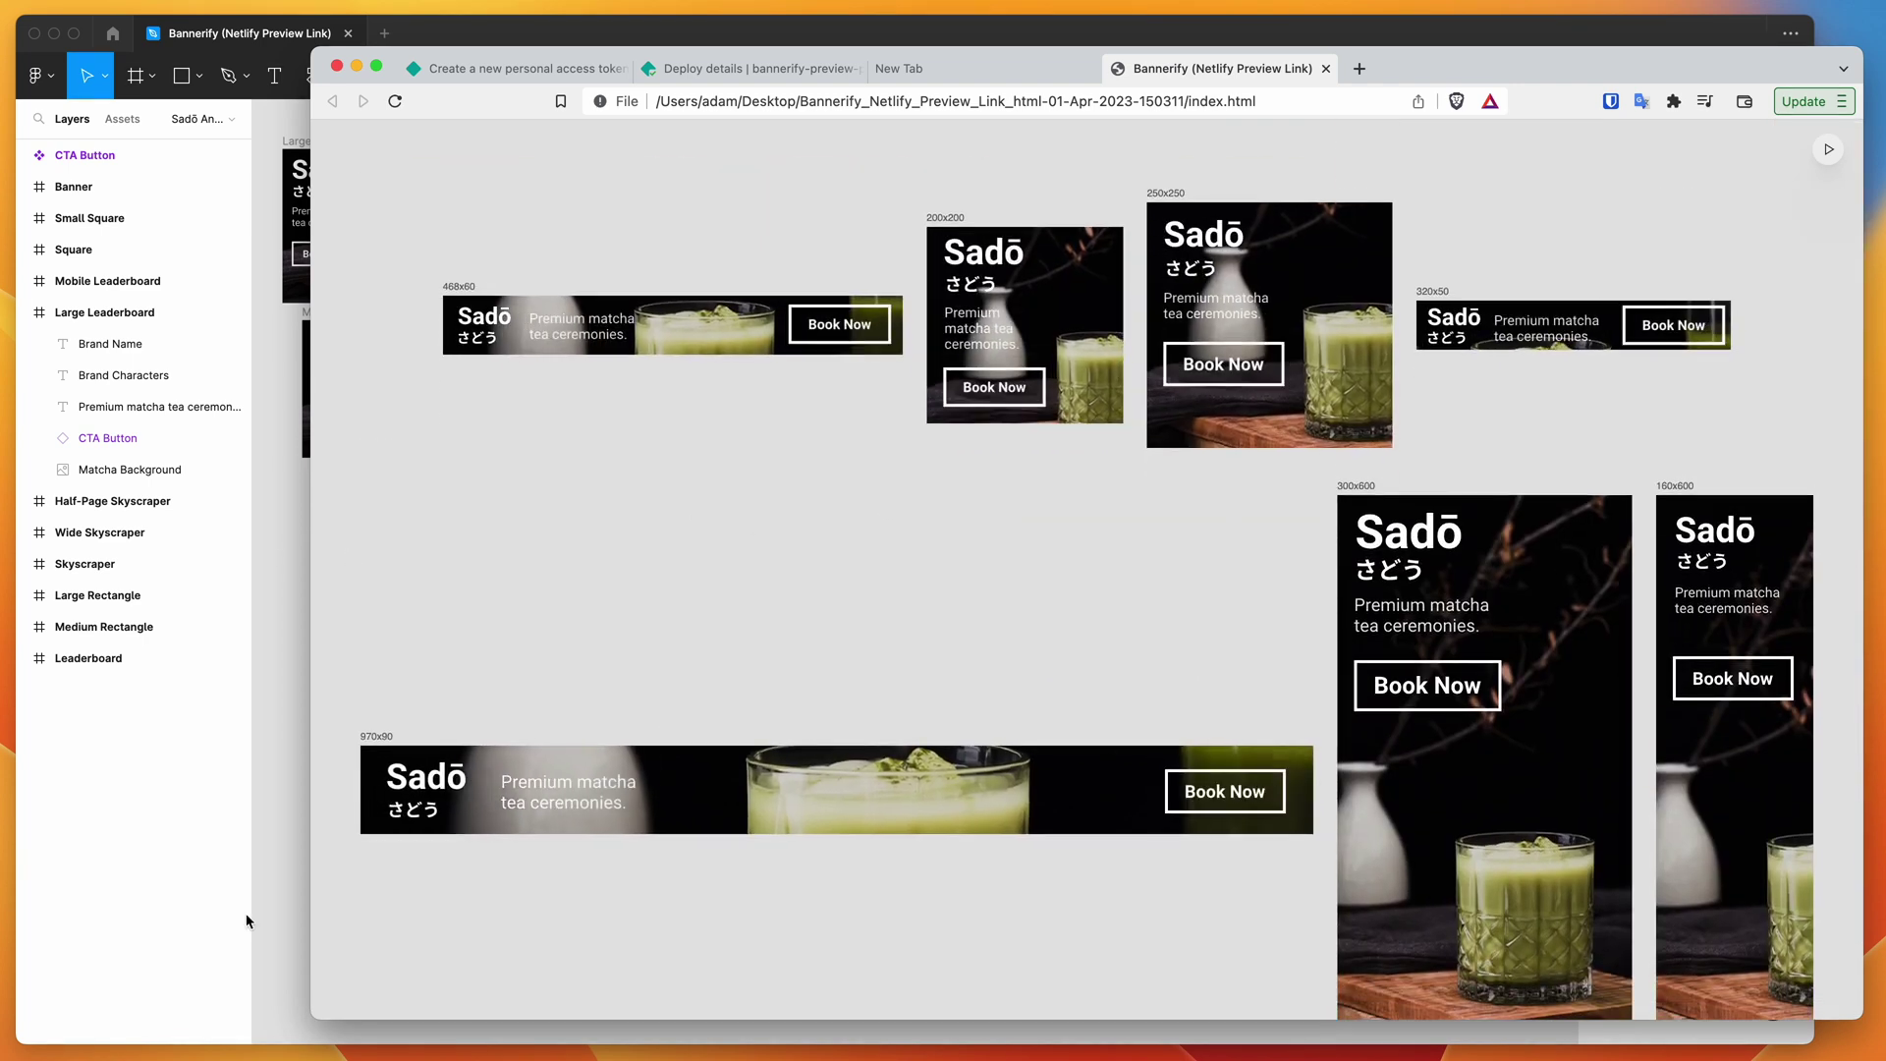
{"action": "left_click", "coordinate": [271, 894]}
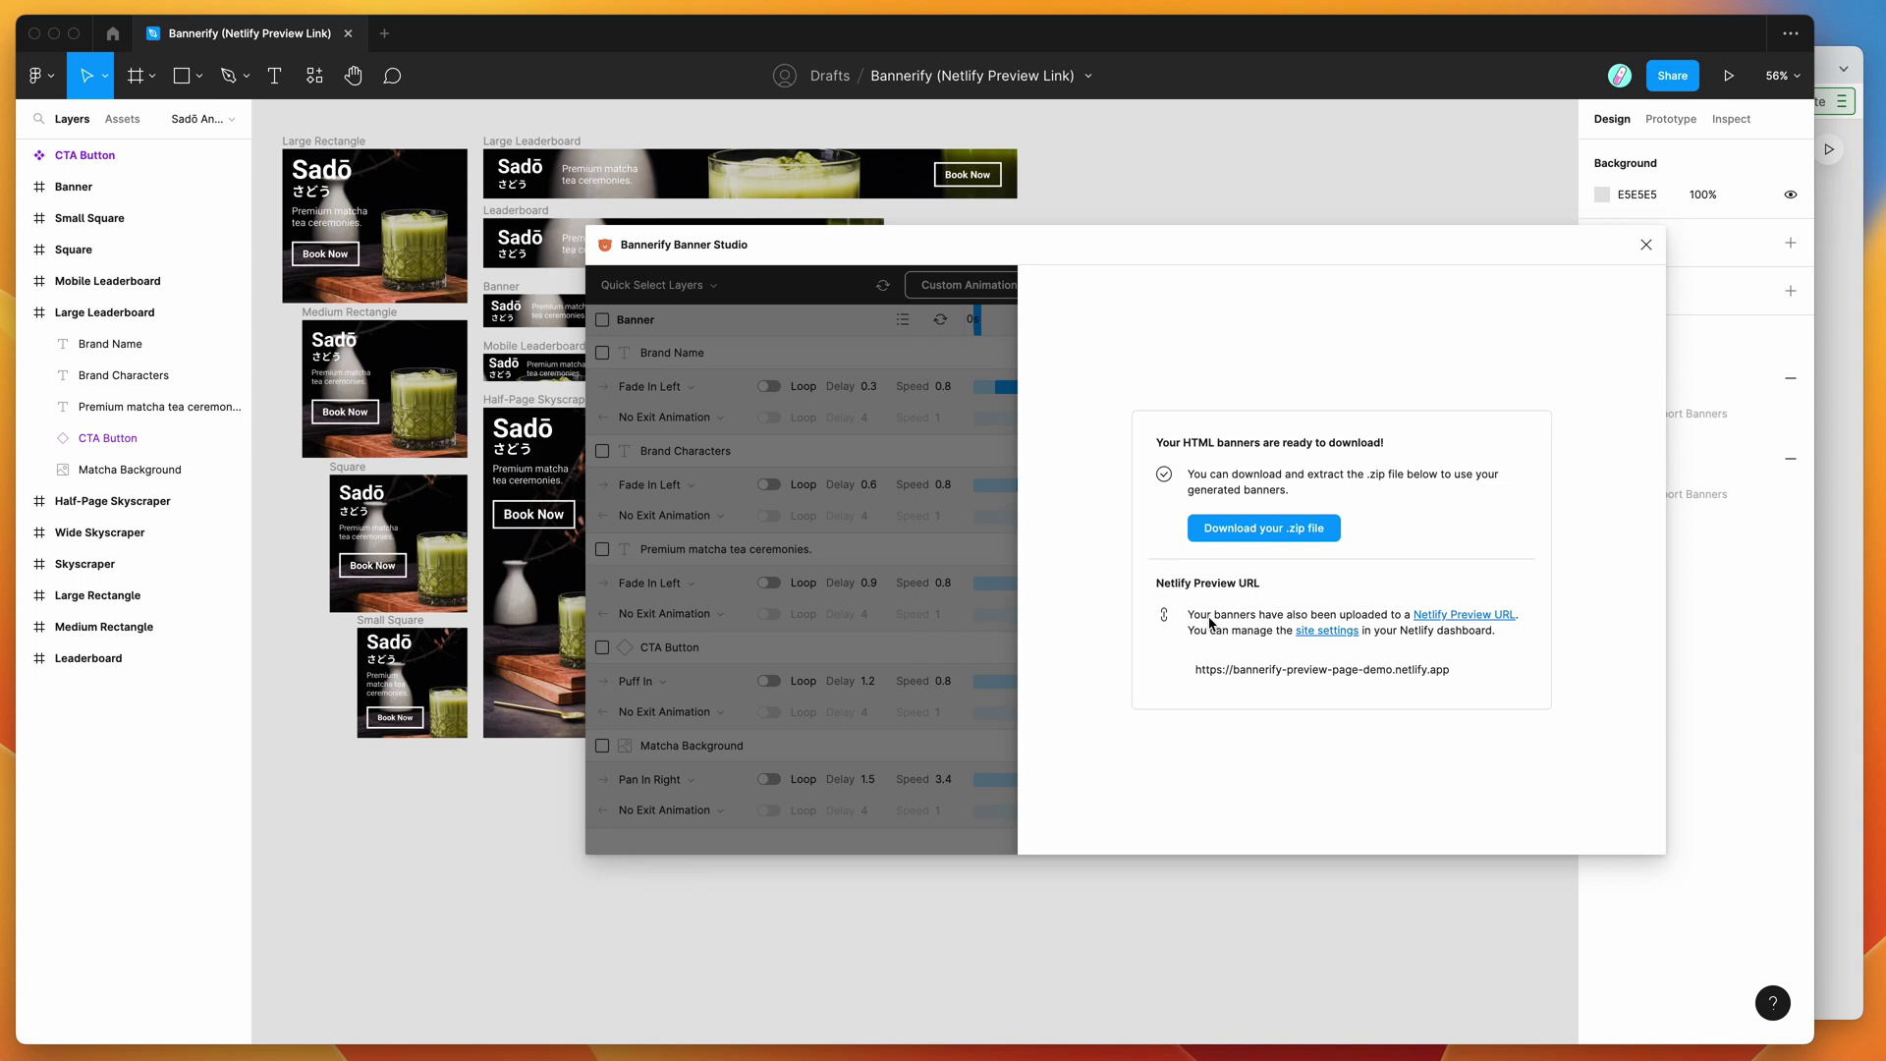
Open the live Netlify preview page and inspect its bannerify-preview-page-demo address
{"action": "left_click", "coordinate": [1445, 617]}
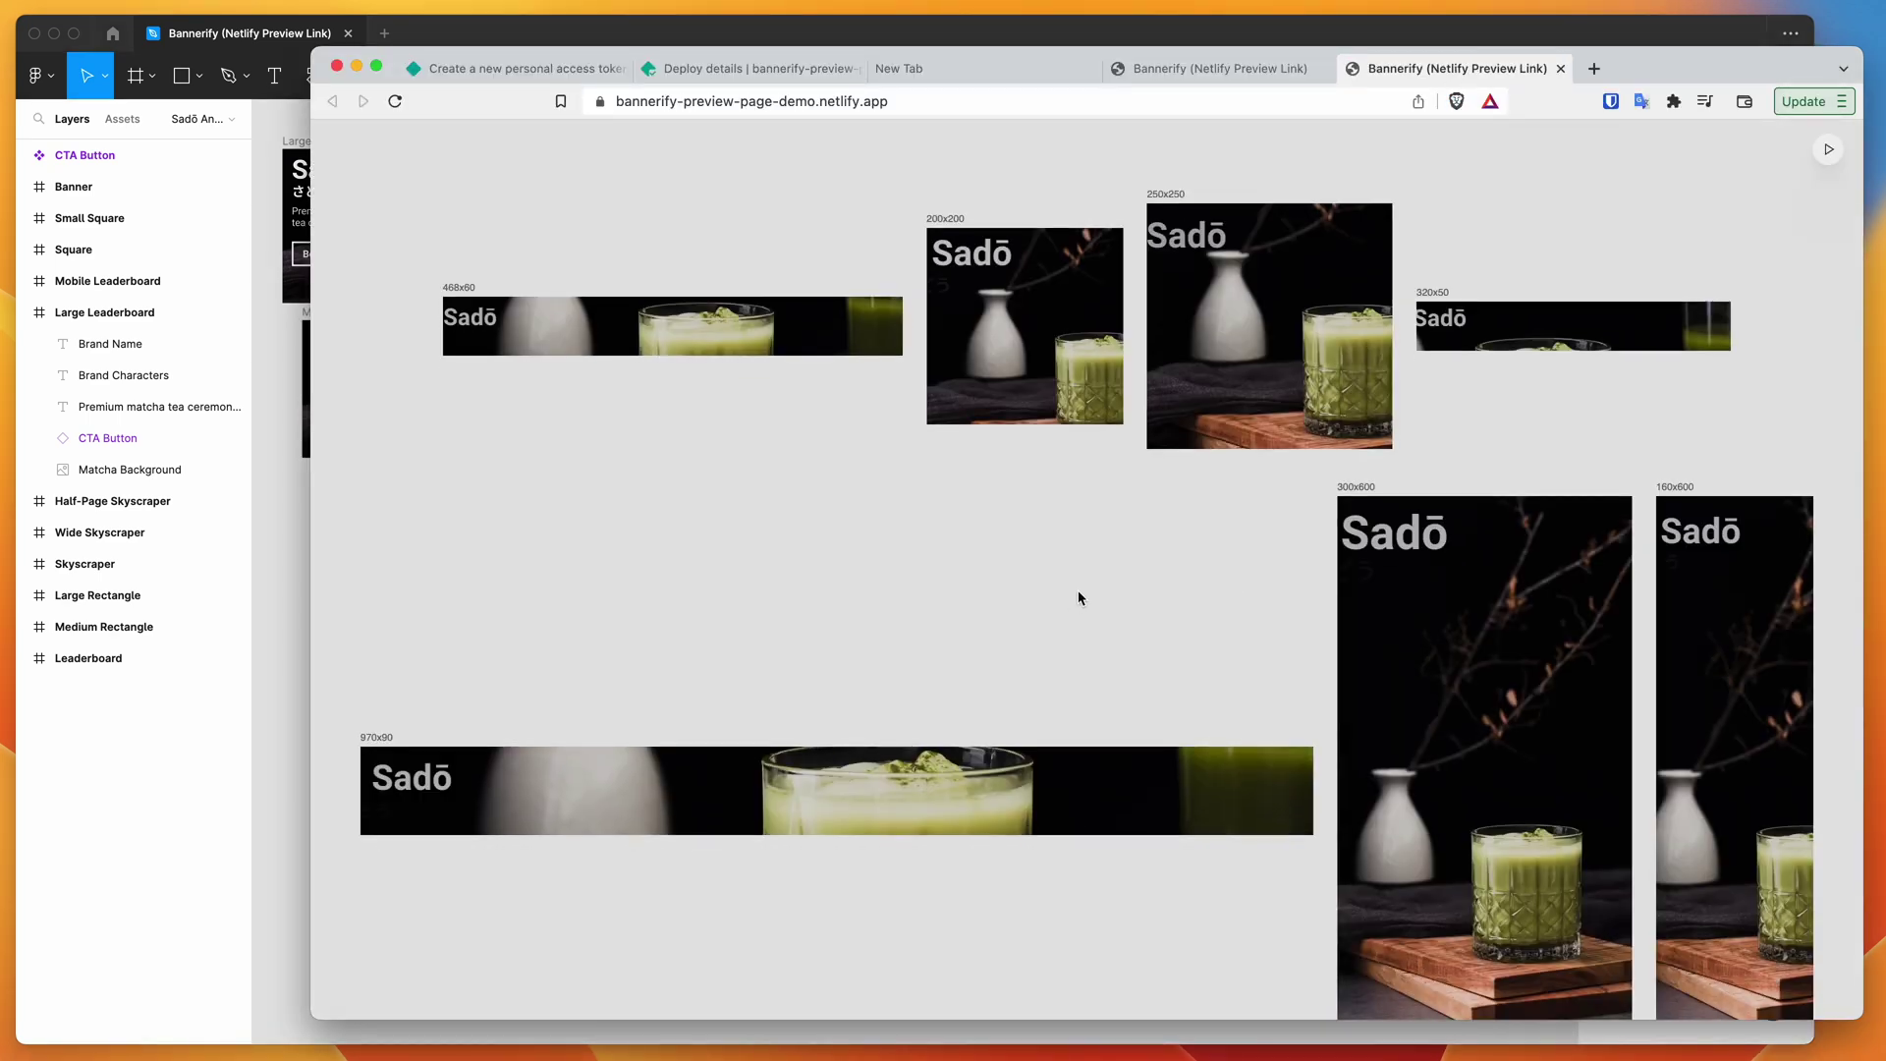
{"action": "left_click", "coordinate": [656, 110]}
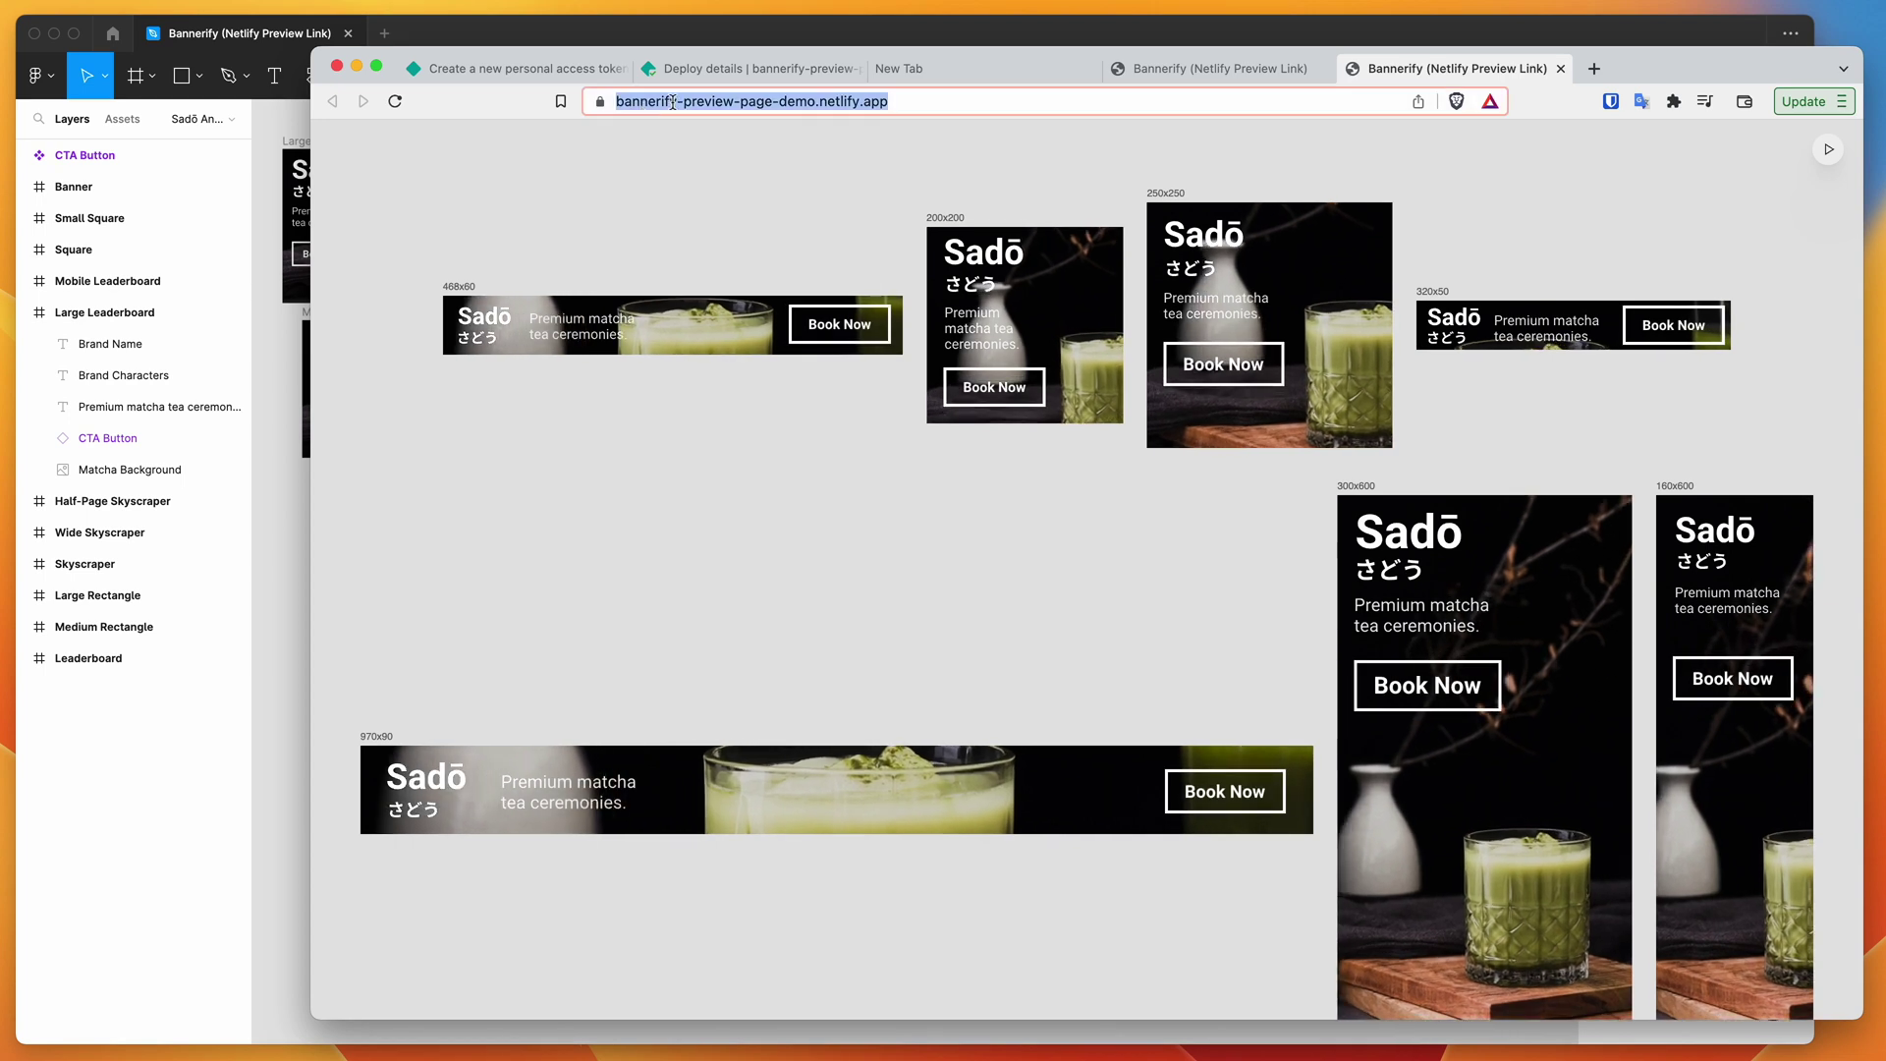
{"action": "left_click_drag", "start_coordinate": [934, 101], "coordinate": [677, 101]}
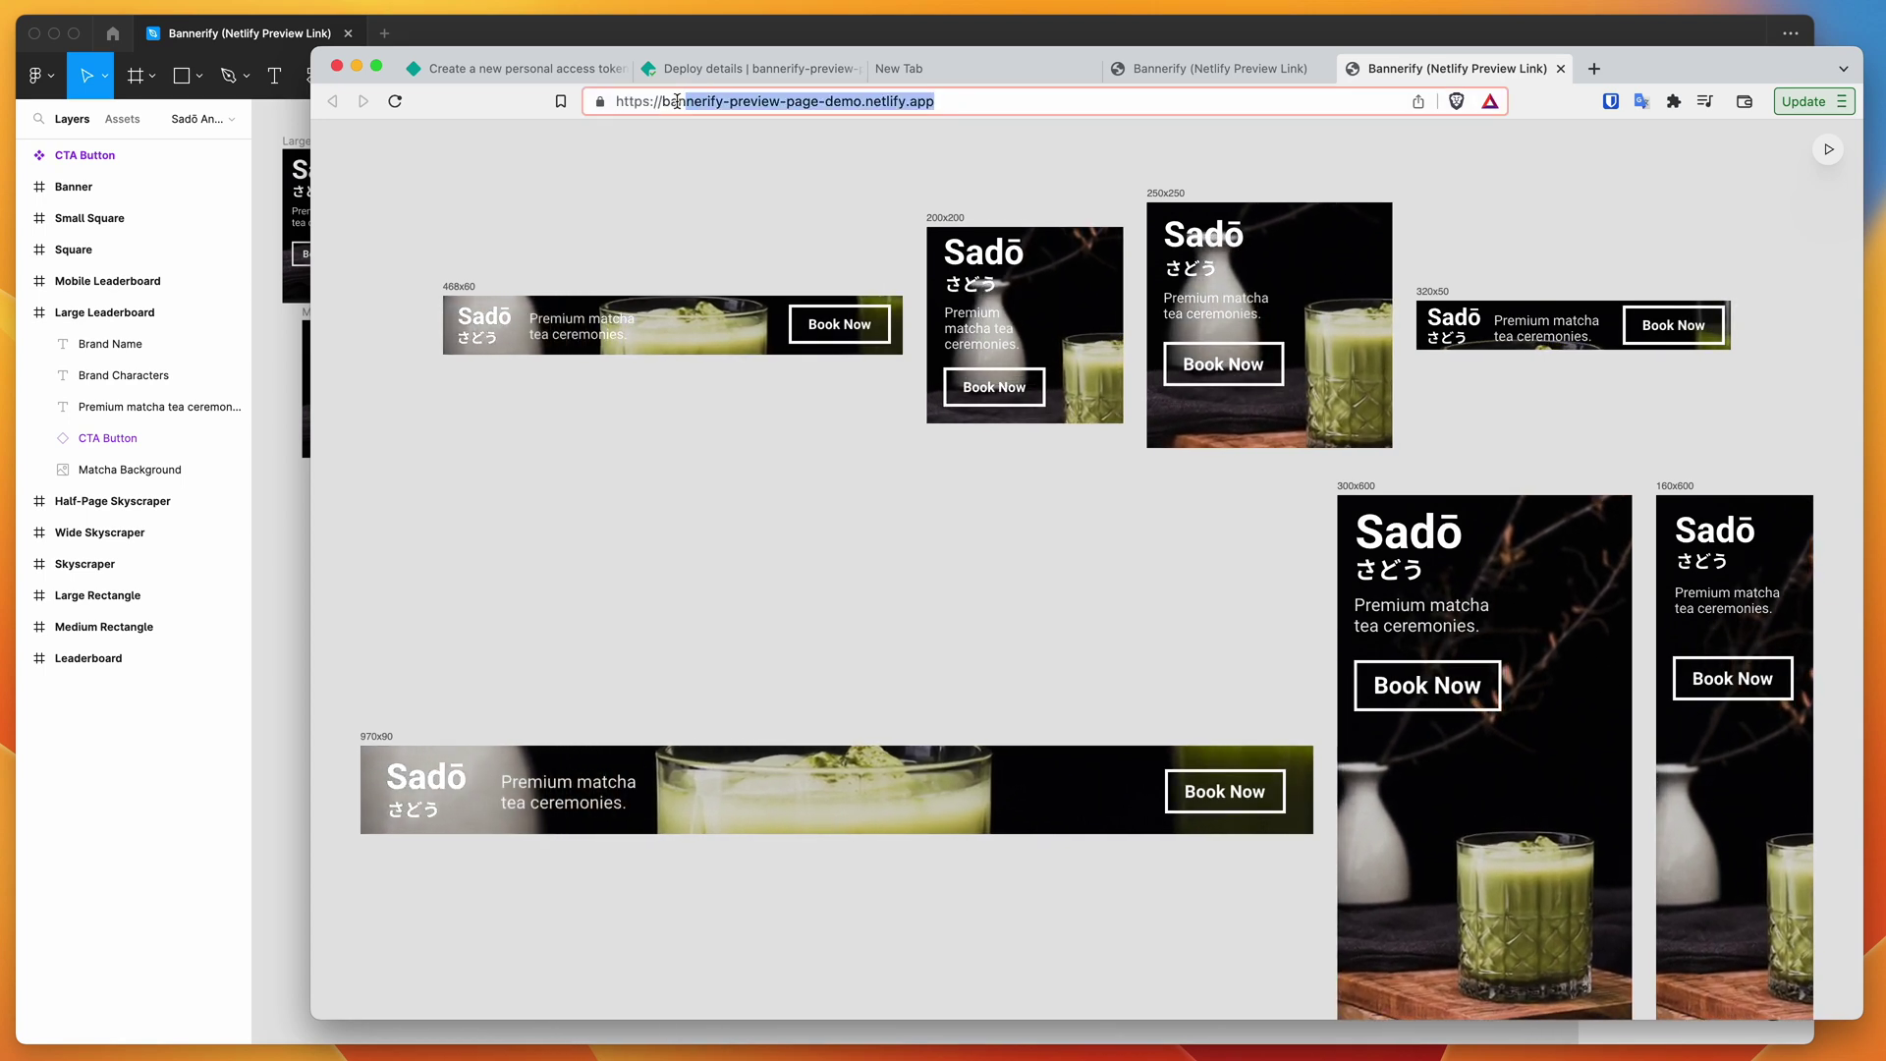
{"action": "left_click", "coordinate": [762, 148]}
{"action": "left_click", "coordinate": [716, 103]}
{"action": "left_click", "coordinate": [825, 101]}
{"action": "left_click_drag", "start_coordinate": [859, 102], "coordinate": [658, 103]}
{"action": "left_click", "coordinate": [859, 278]}
Scroll through the animated Sadō banners, then bring Figma back to the front
{"action": "scroll", "coordinate": [913, 341], "scroll_direction": "down", "scroll_amount": 10}
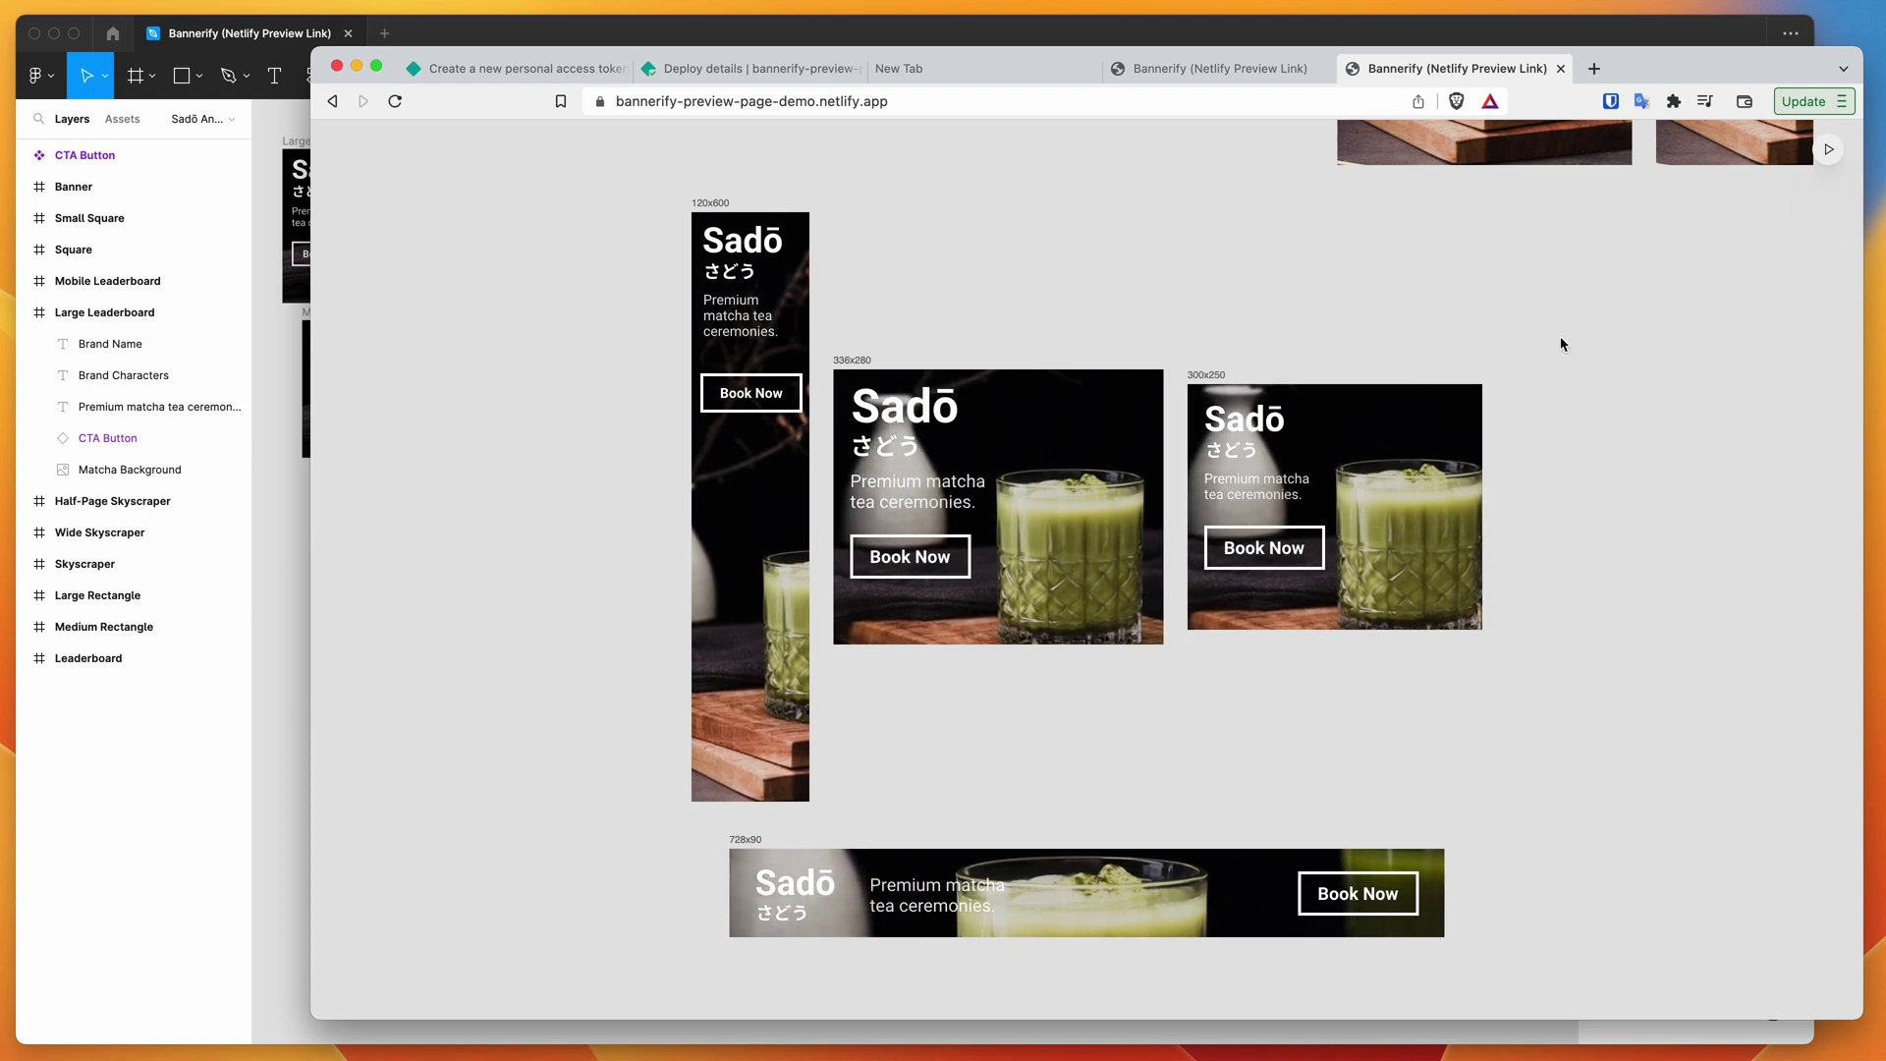
{"action": "scroll", "coordinate": [1430, 314], "scroll_direction": "up", "scroll_amount": 1}
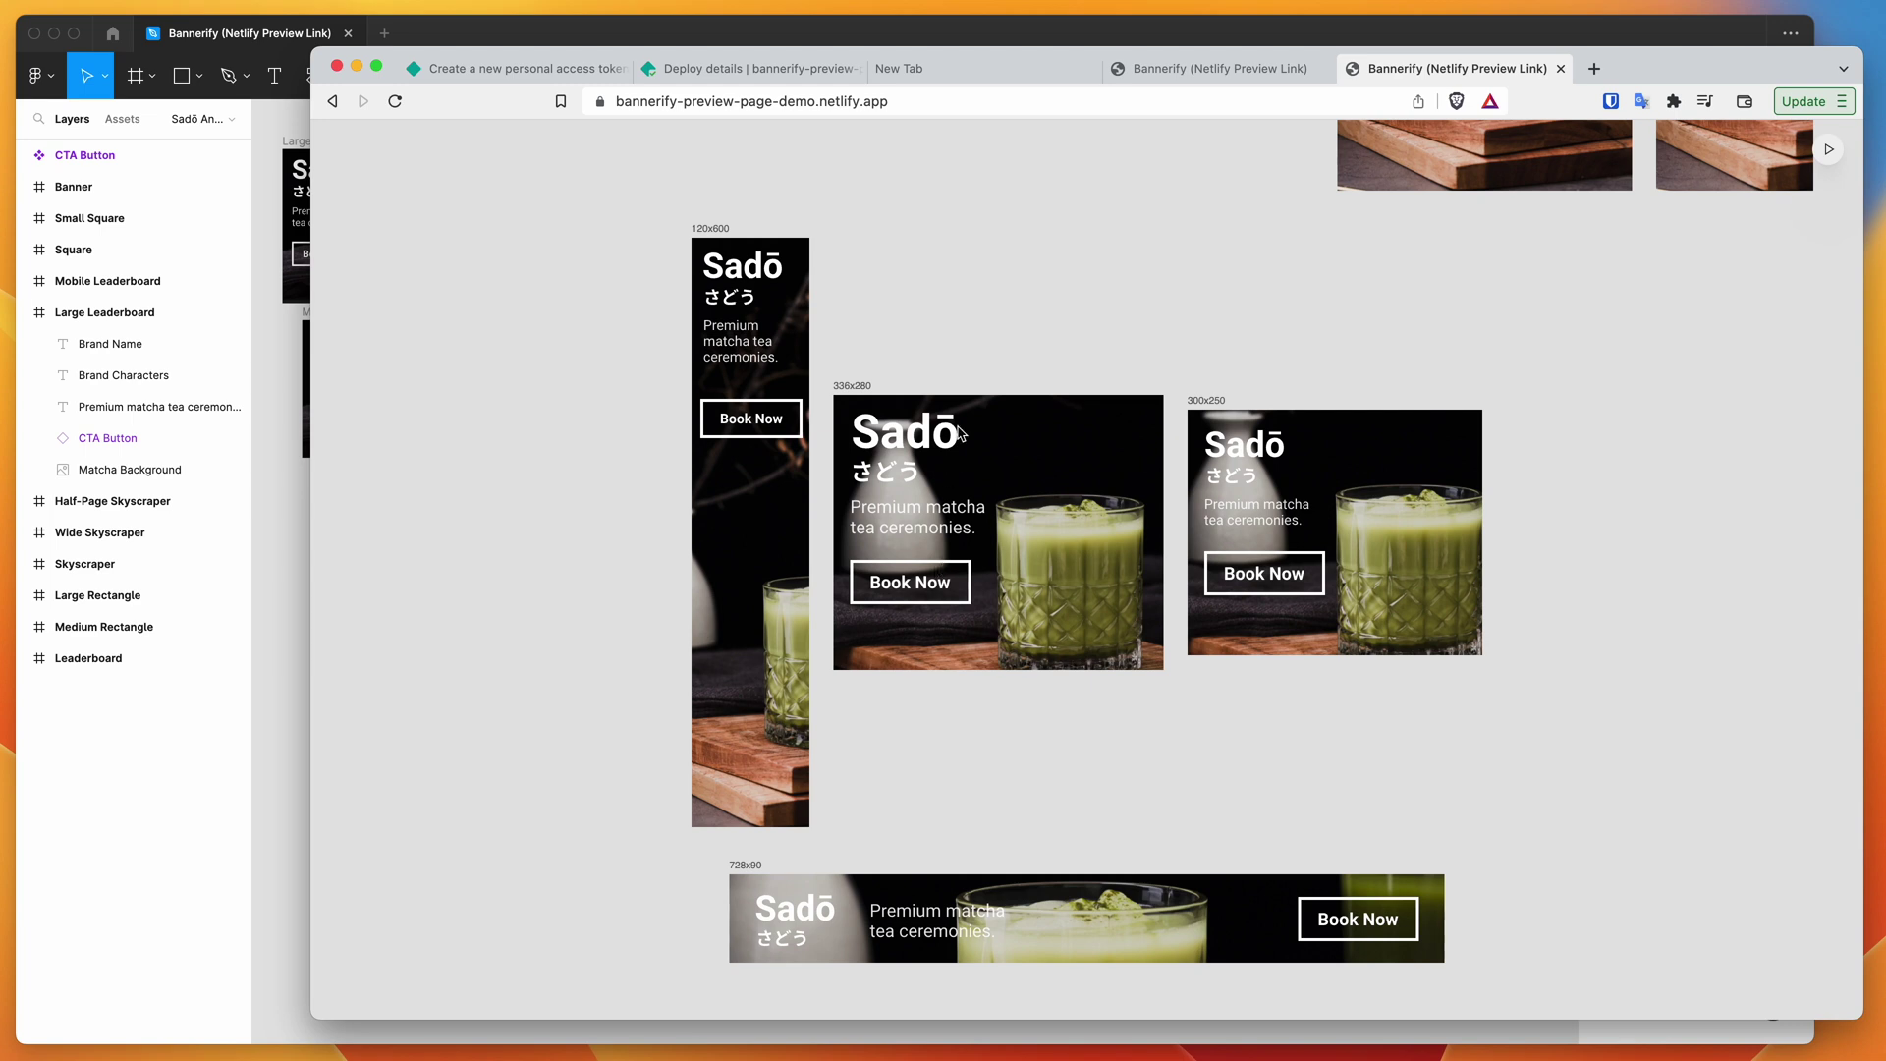
{"action": "scroll", "coordinate": [958, 433], "scroll_direction": "up", "scroll_amount": 2}
{"action": "scroll", "coordinate": [1078, 367], "scroll_direction": "down", "scroll_amount": 2}
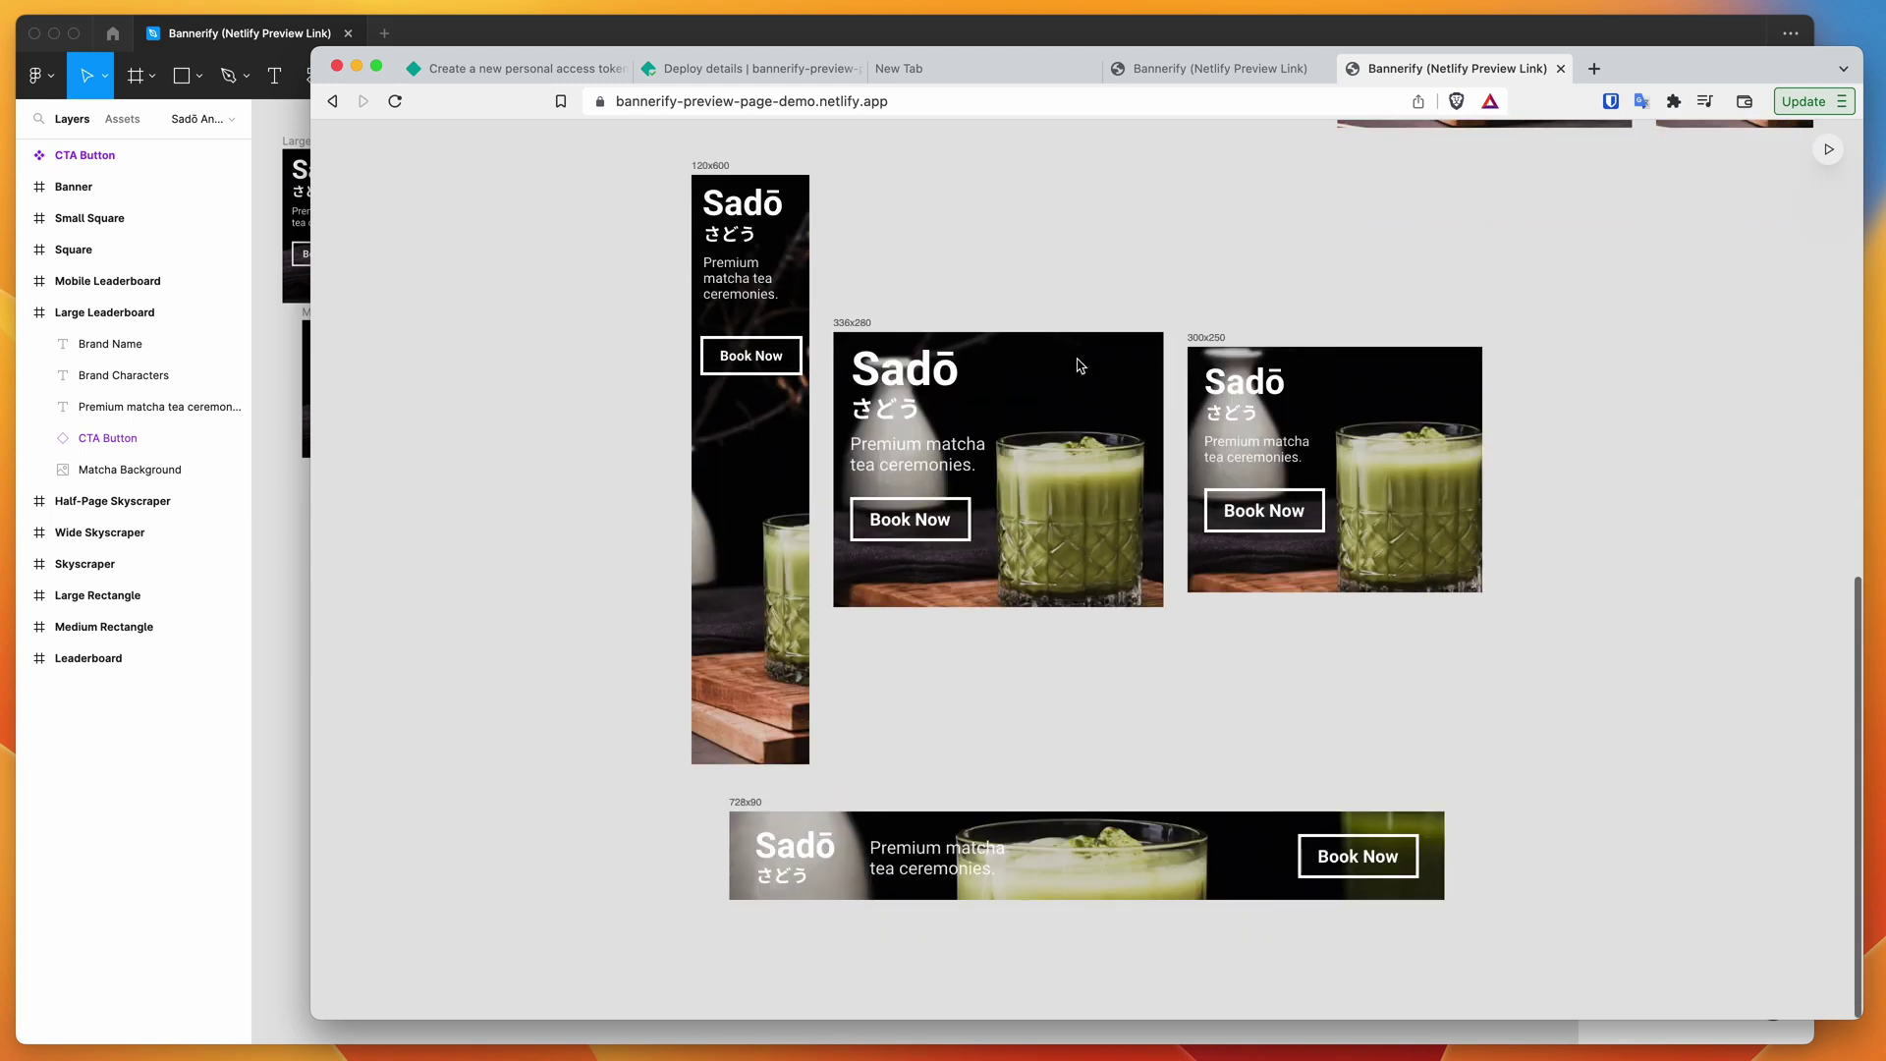
{"action": "scroll", "coordinate": [1075, 310], "scroll_direction": "up", "scroll_amount": 15}
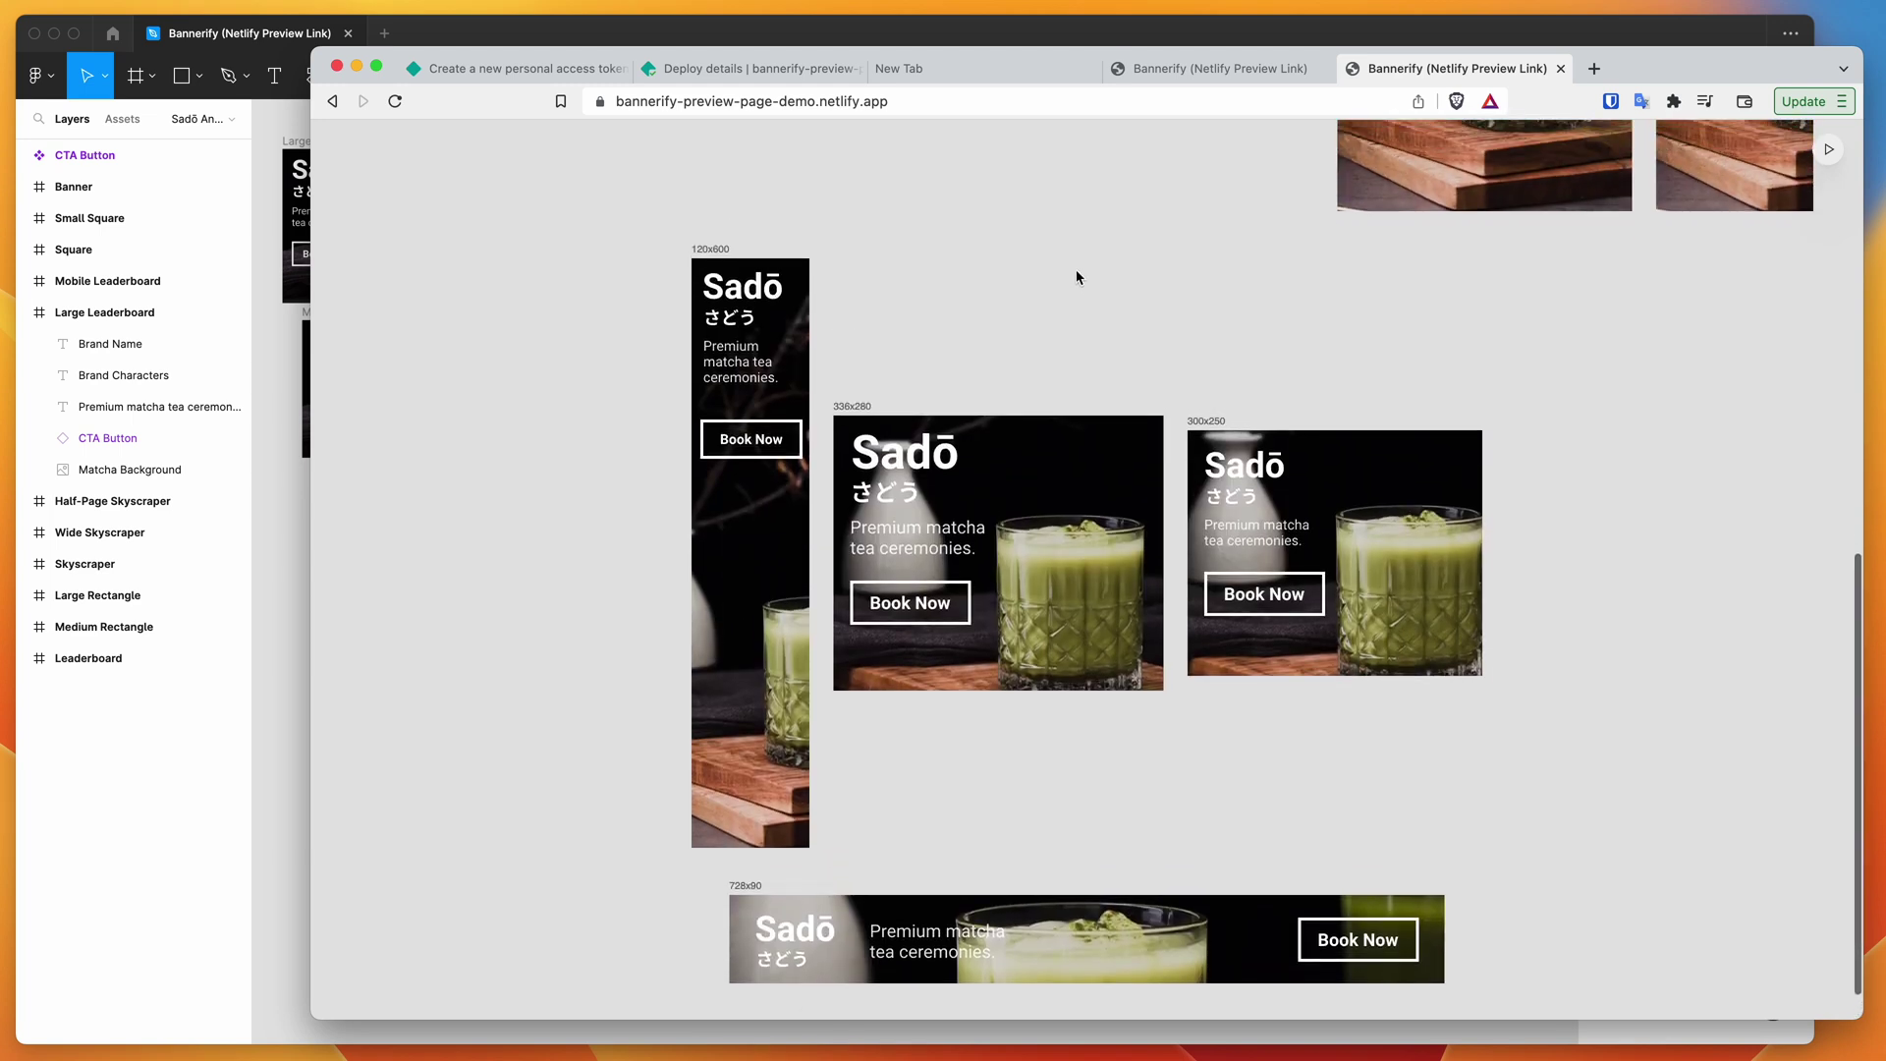
{"action": "scroll", "coordinate": [1076, 269], "scroll_direction": "up", "scroll_amount": 13}
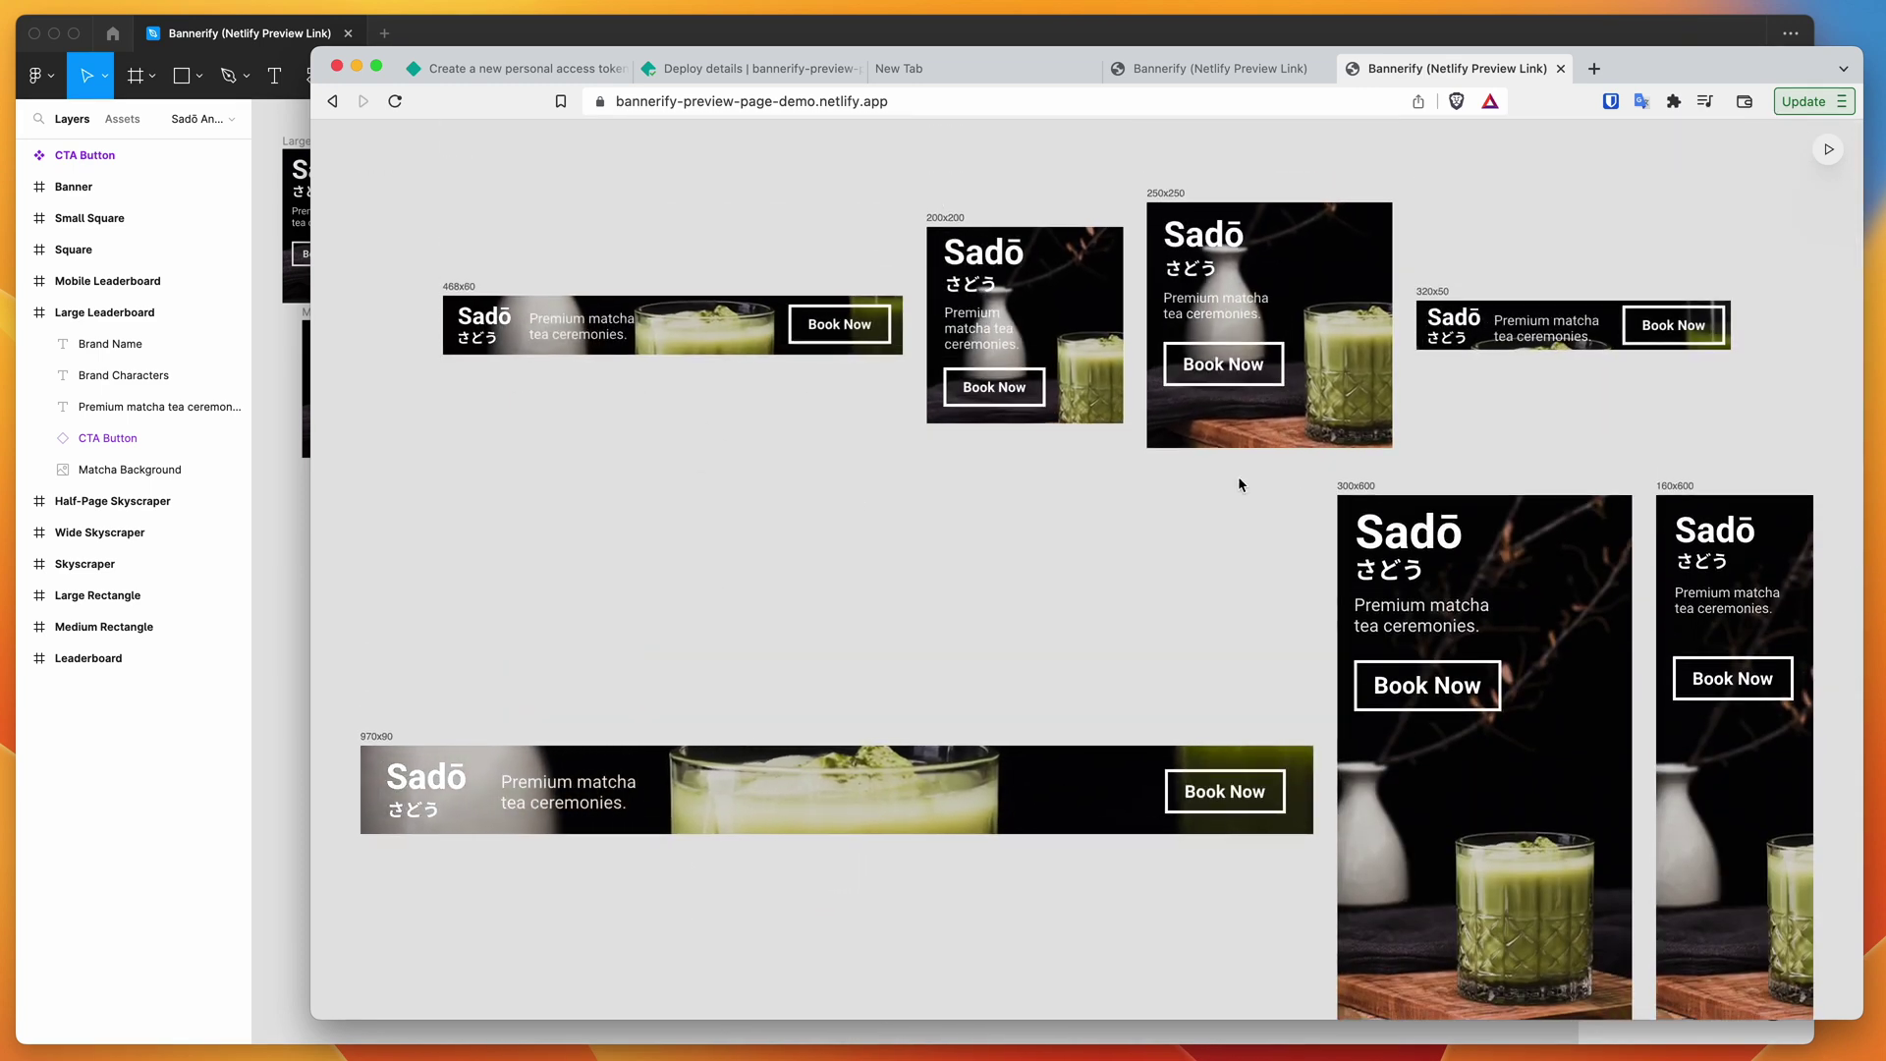
{"action": "left_click", "coordinate": [1203, 39]}
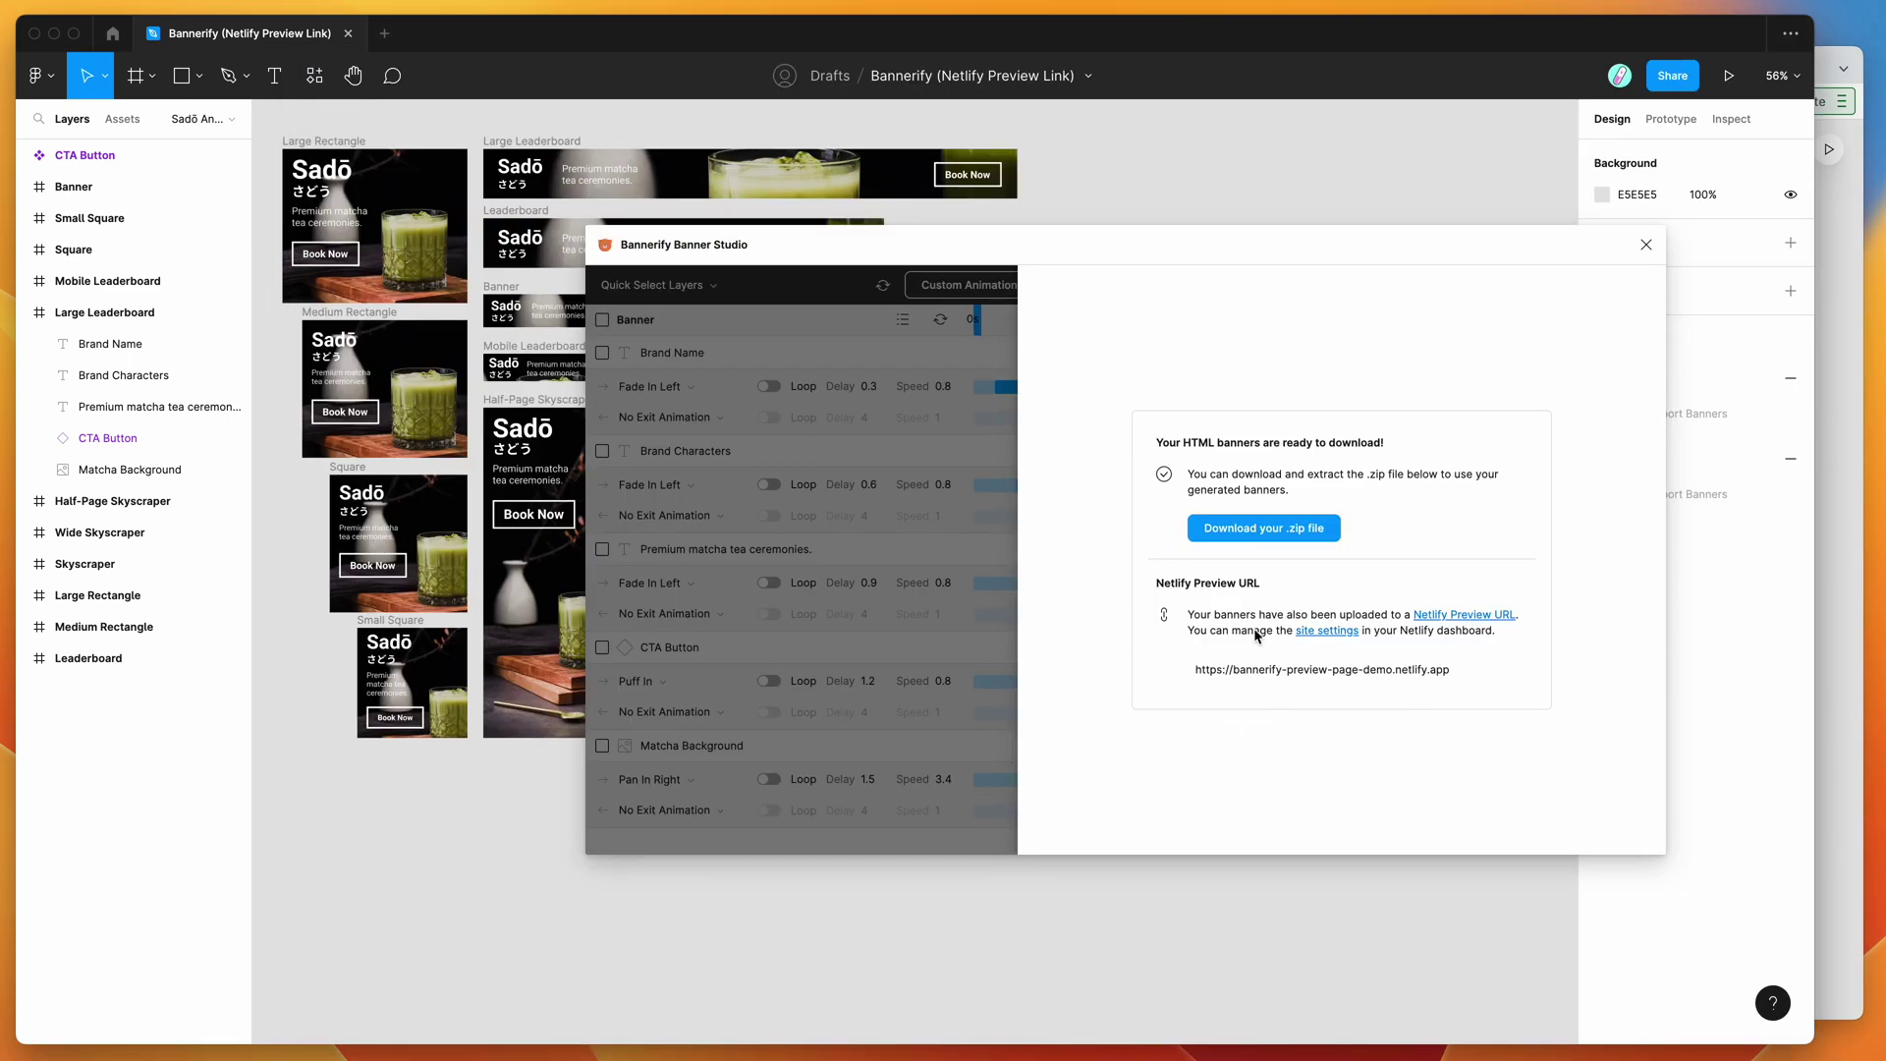
Open the bannerify-preview-page-demo Netlify dashboard and review its production deploy published at 3:03 PM
{"action": "left_click", "coordinate": [1327, 631]}
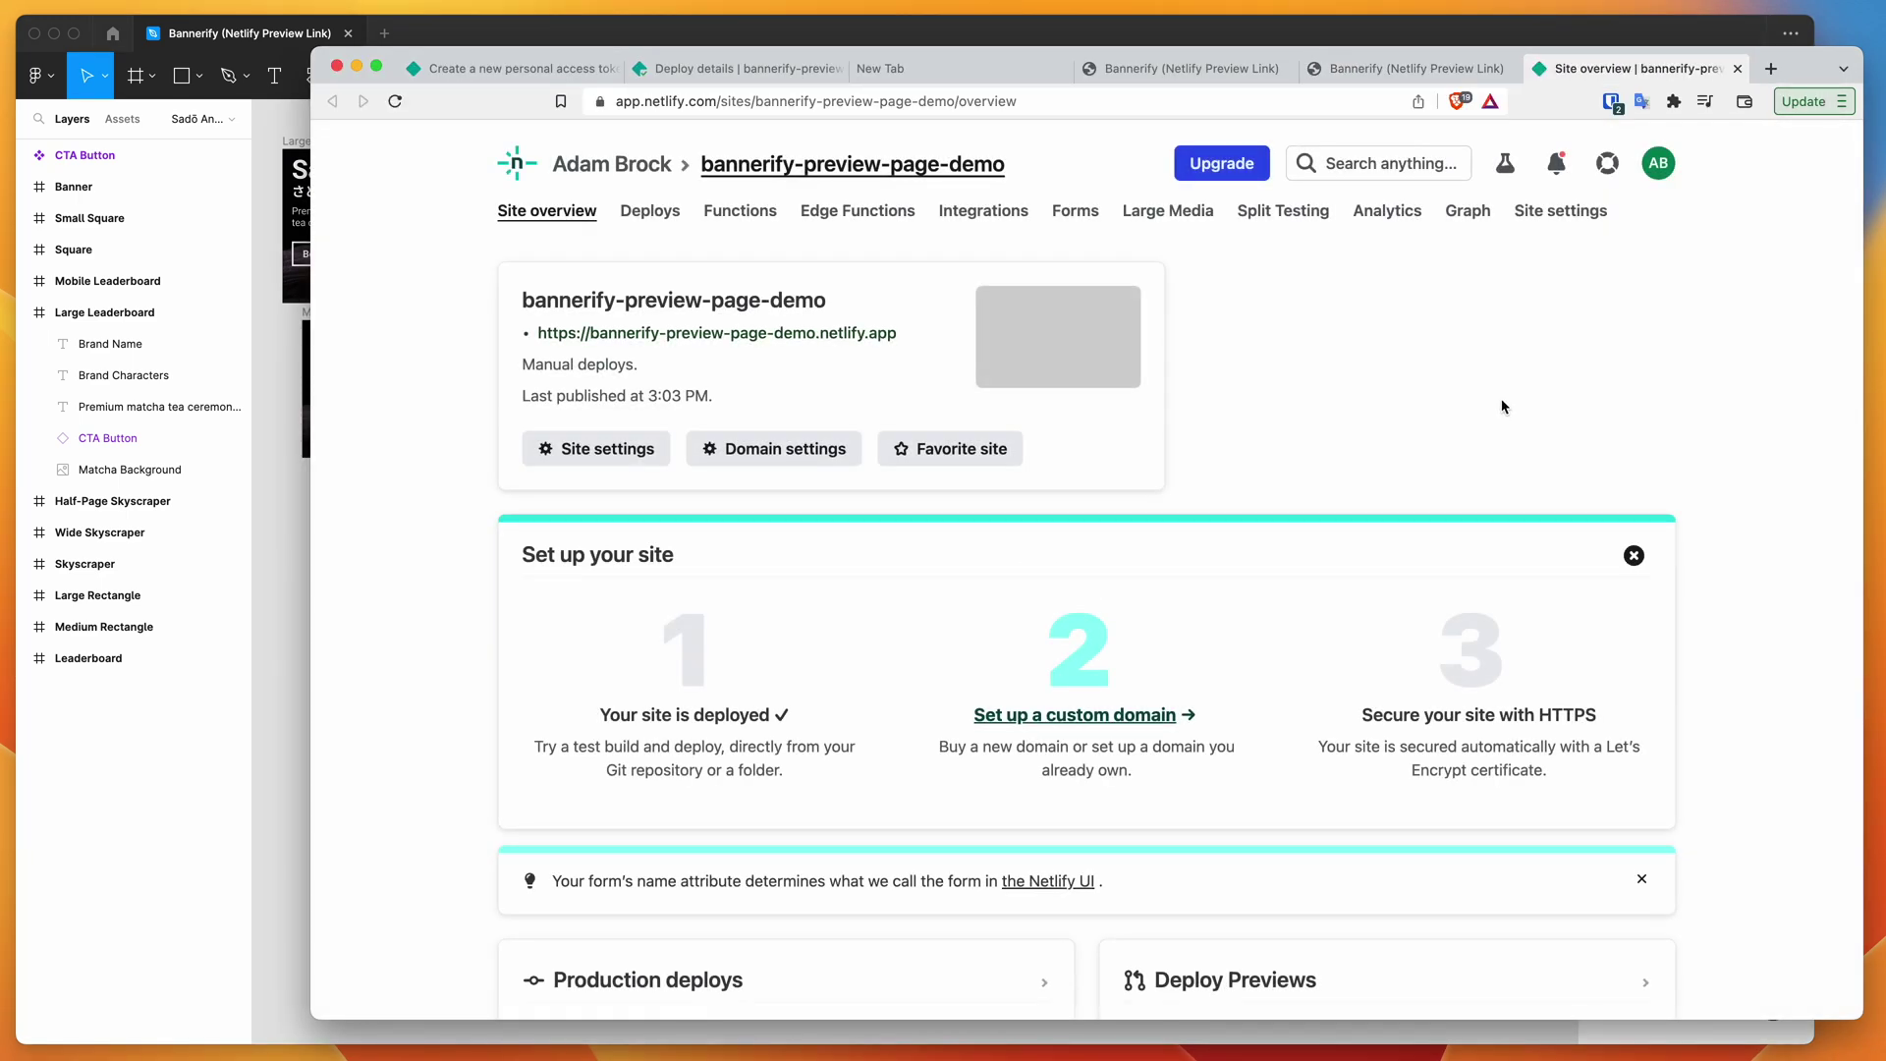
{"action": "scroll", "coordinate": [1439, 385], "scroll_direction": "down", "scroll_amount": 3}
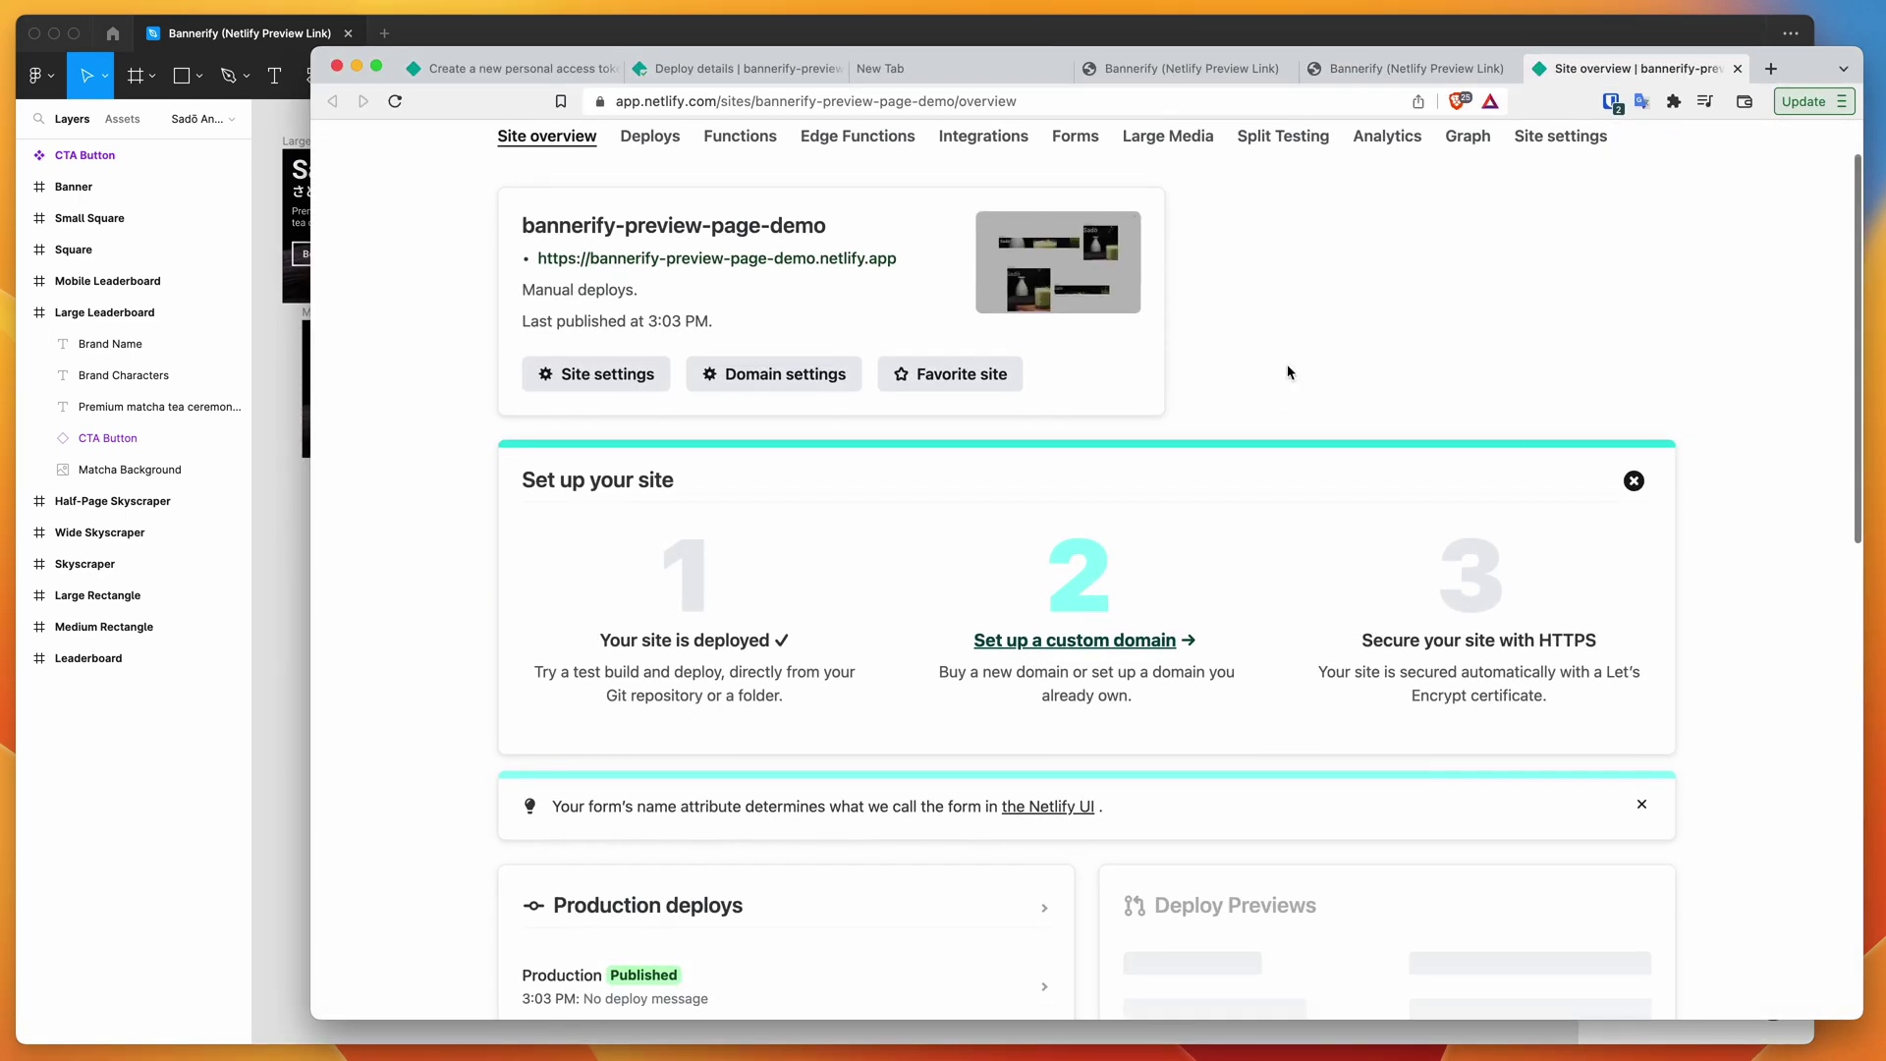
{"action": "scroll", "coordinate": [1289, 372], "scroll_direction": "down", "scroll_amount": 2}
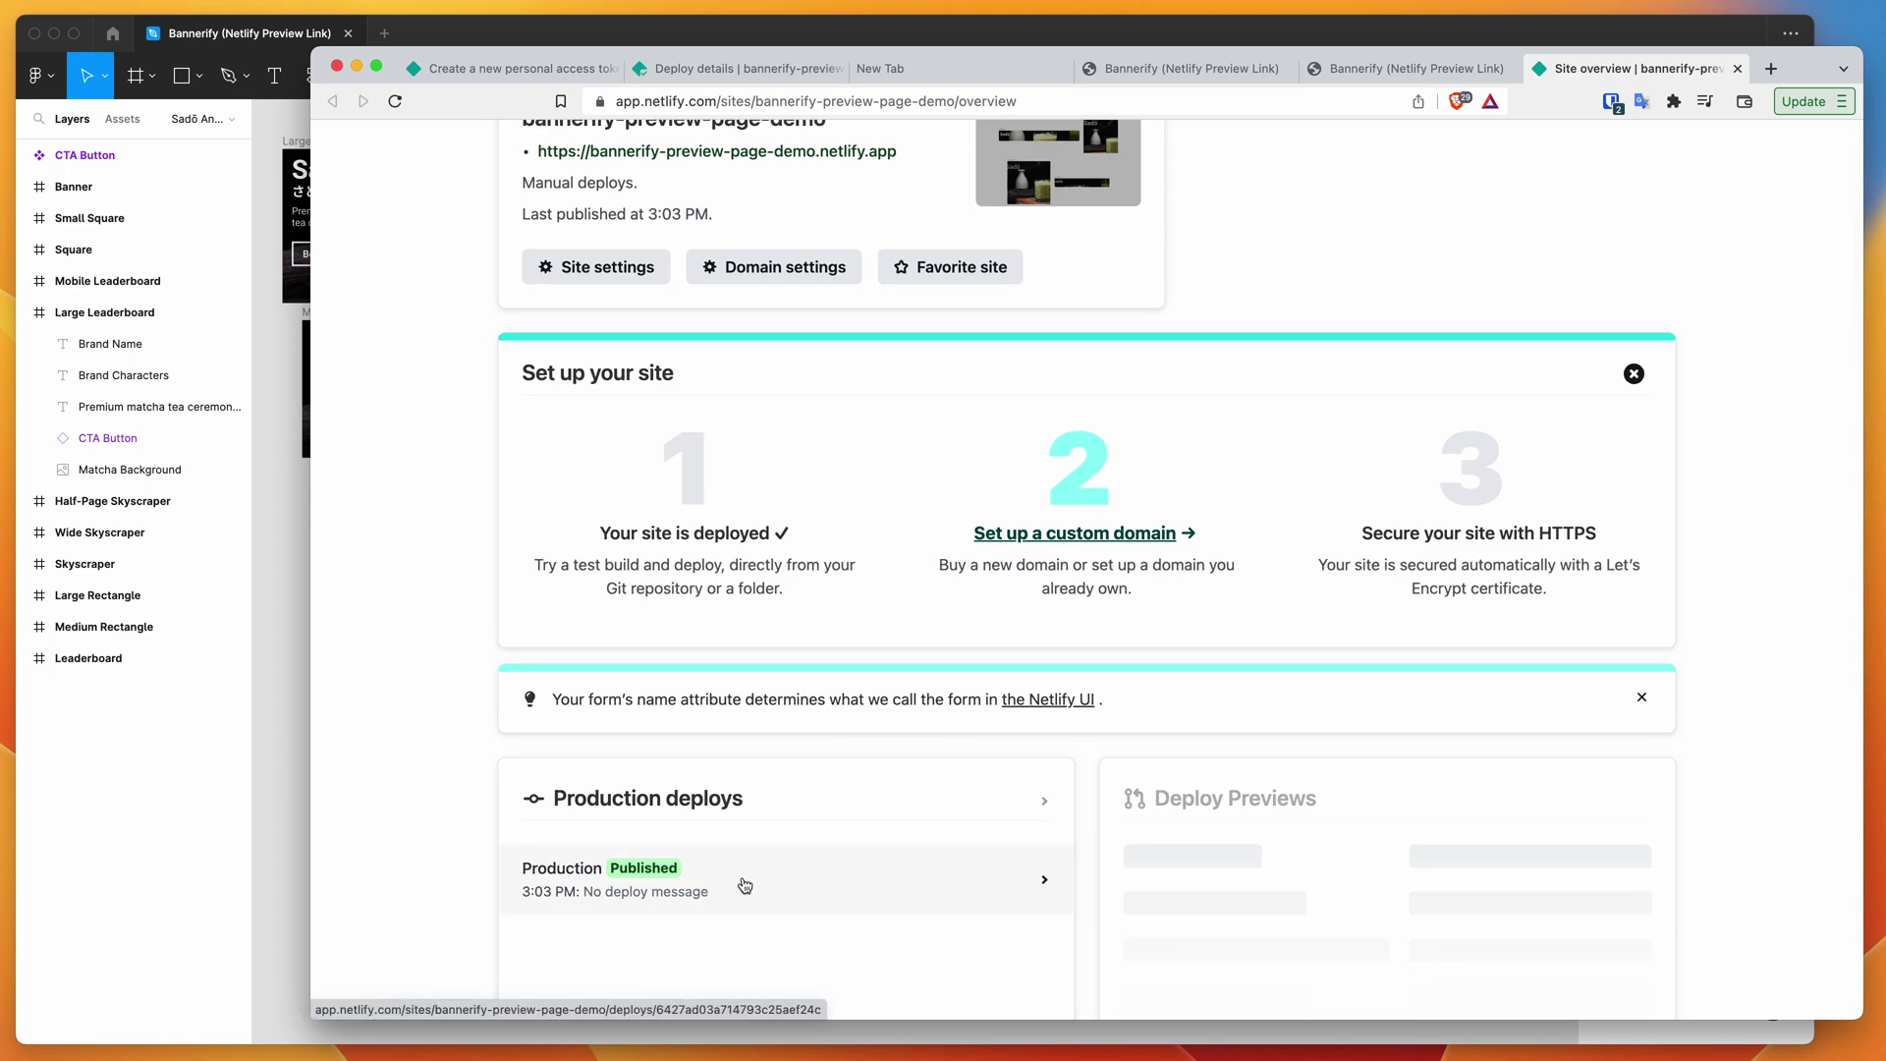
{"action": "left_click", "coordinate": [776, 890]}
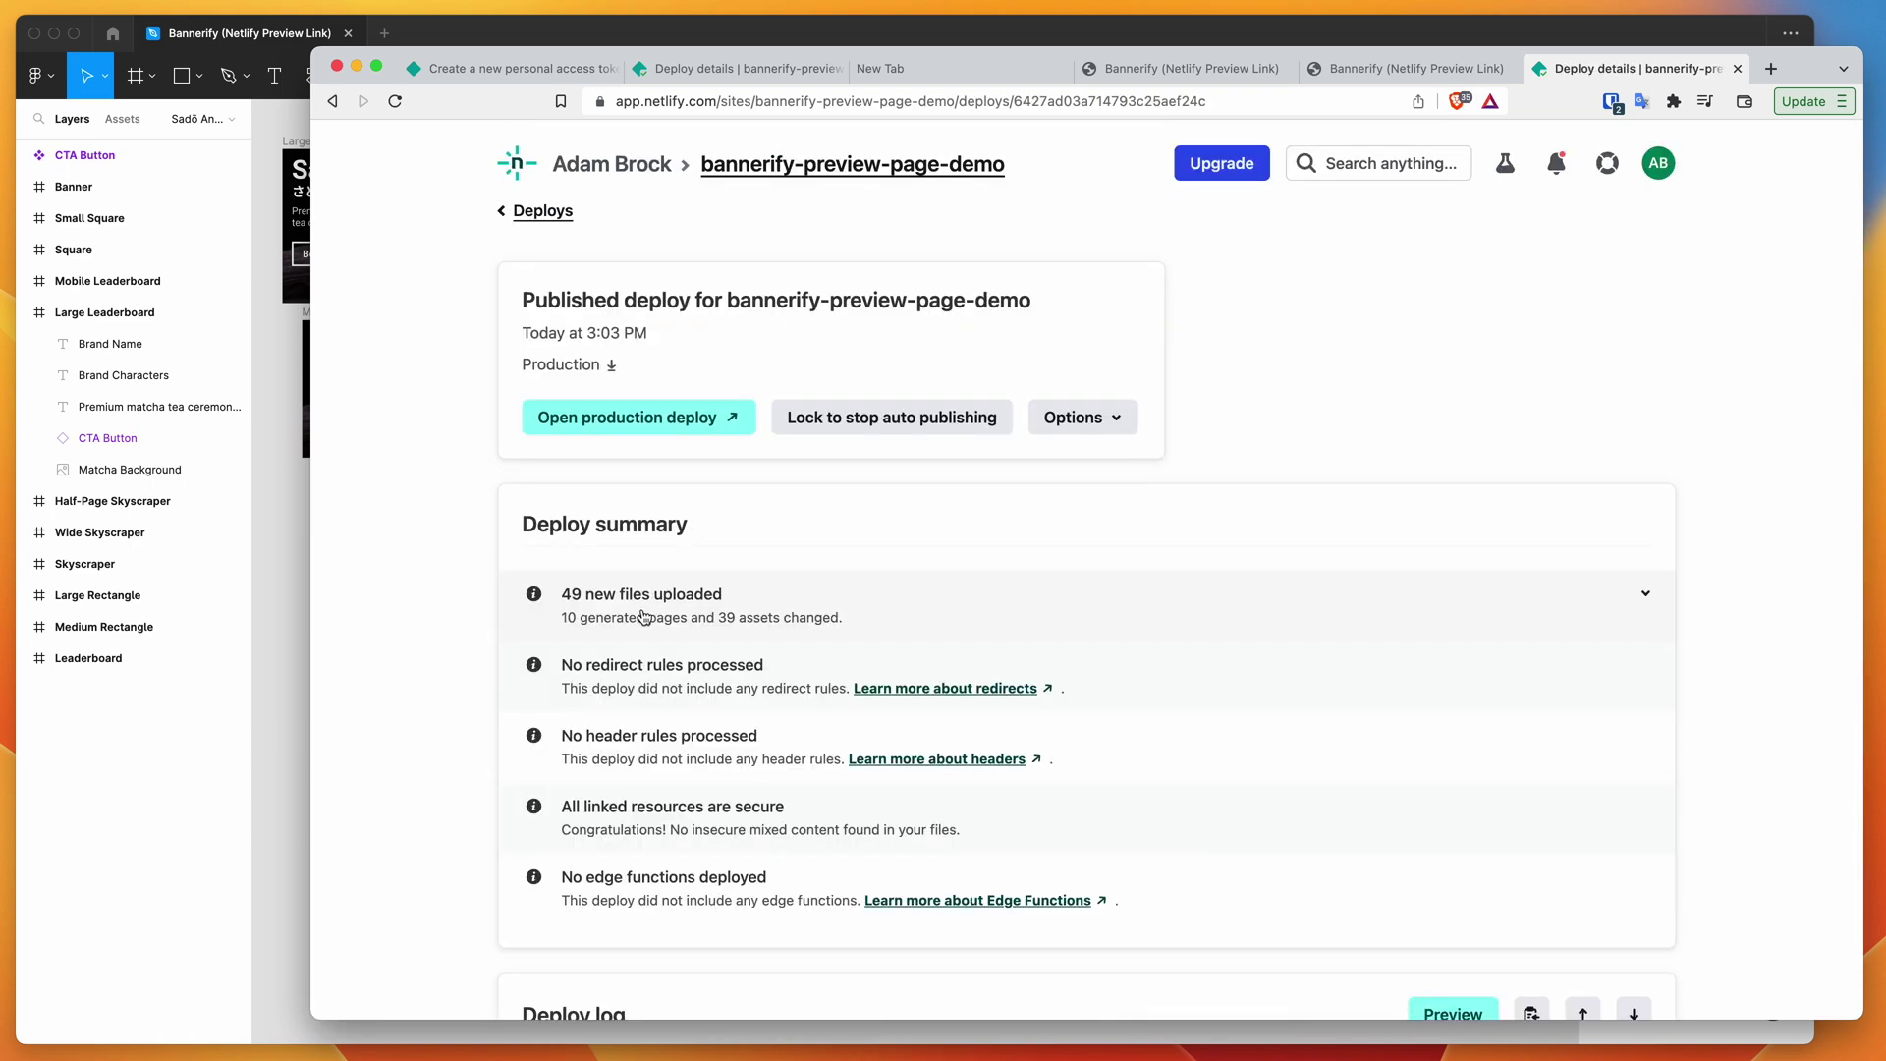
{"action": "scroll", "coordinate": [648, 609], "scroll_direction": "down", "scroll_amount": 5}
{"action": "scroll", "coordinate": [689, 671], "scroll_direction": "up", "scroll_amount": 5}
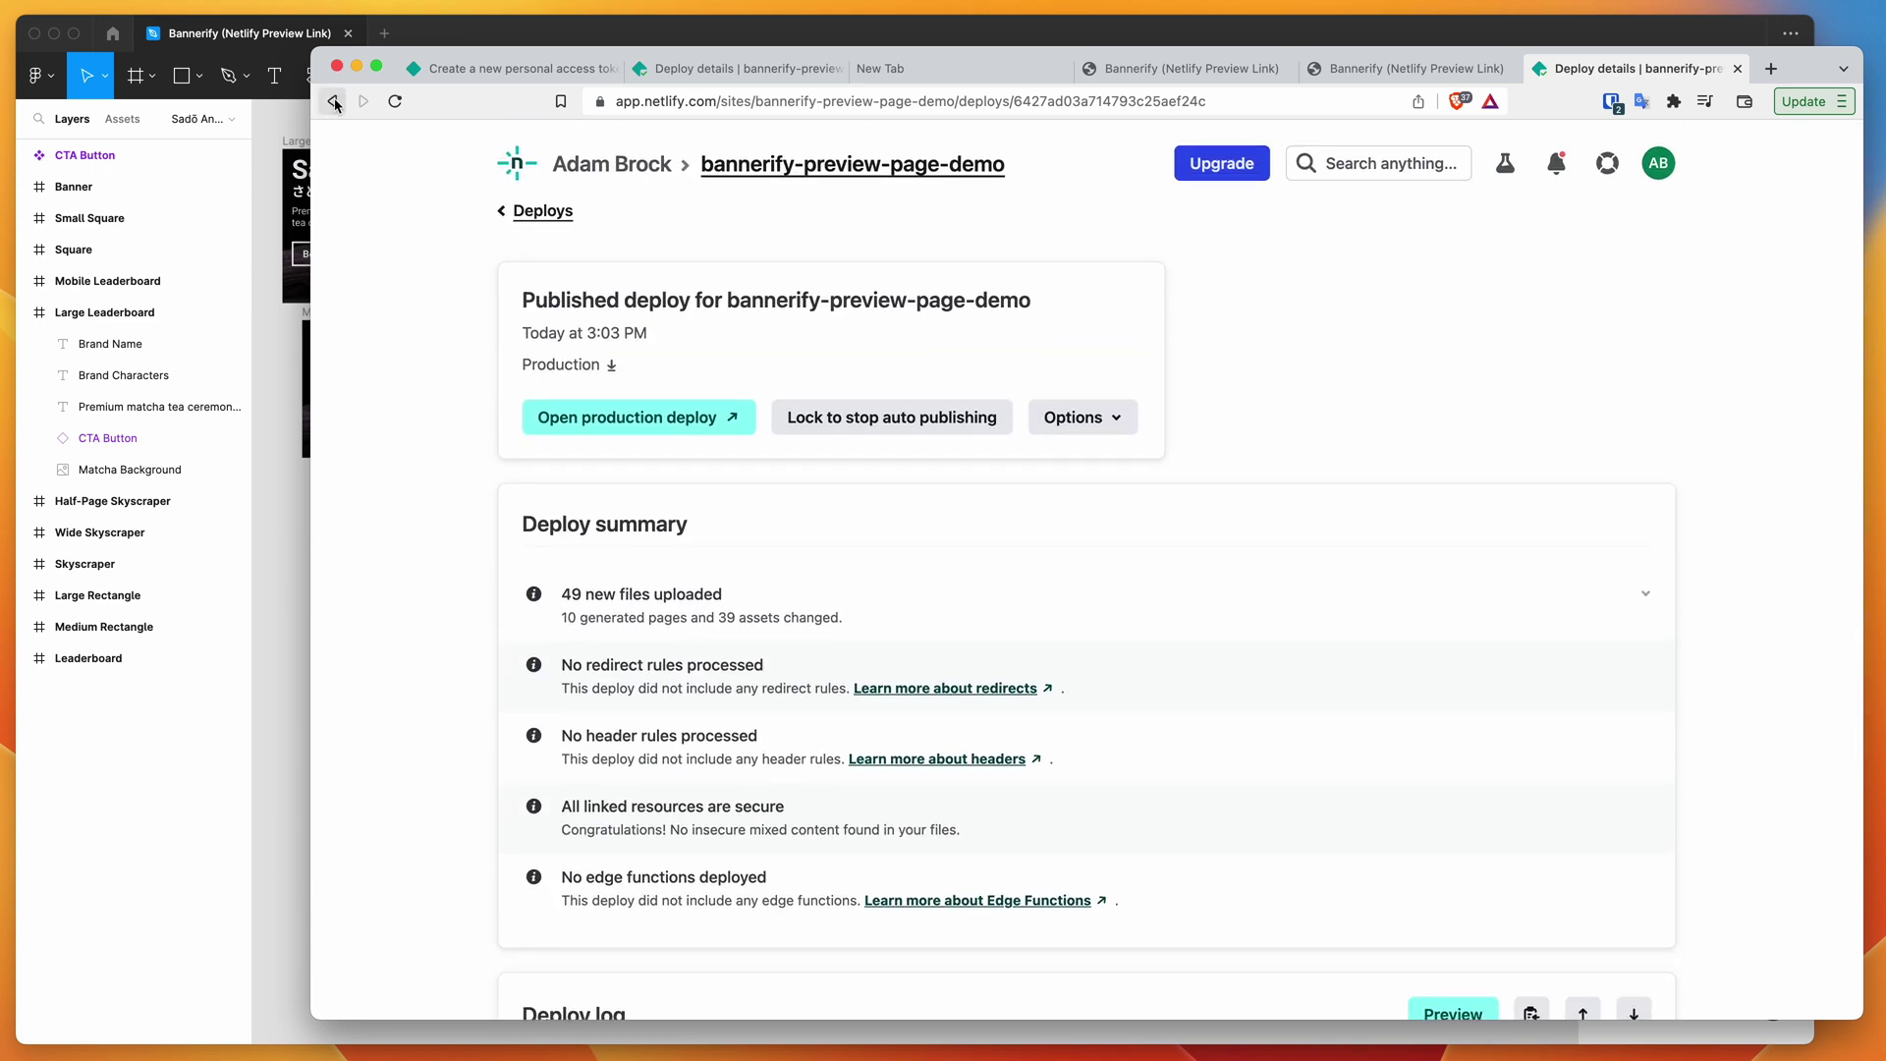
{"action": "left_click", "coordinate": [334, 101]}
{"action": "scroll", "coordinate": [1271, 531], "scroll_direction": "up", "scroll_amount": 4}
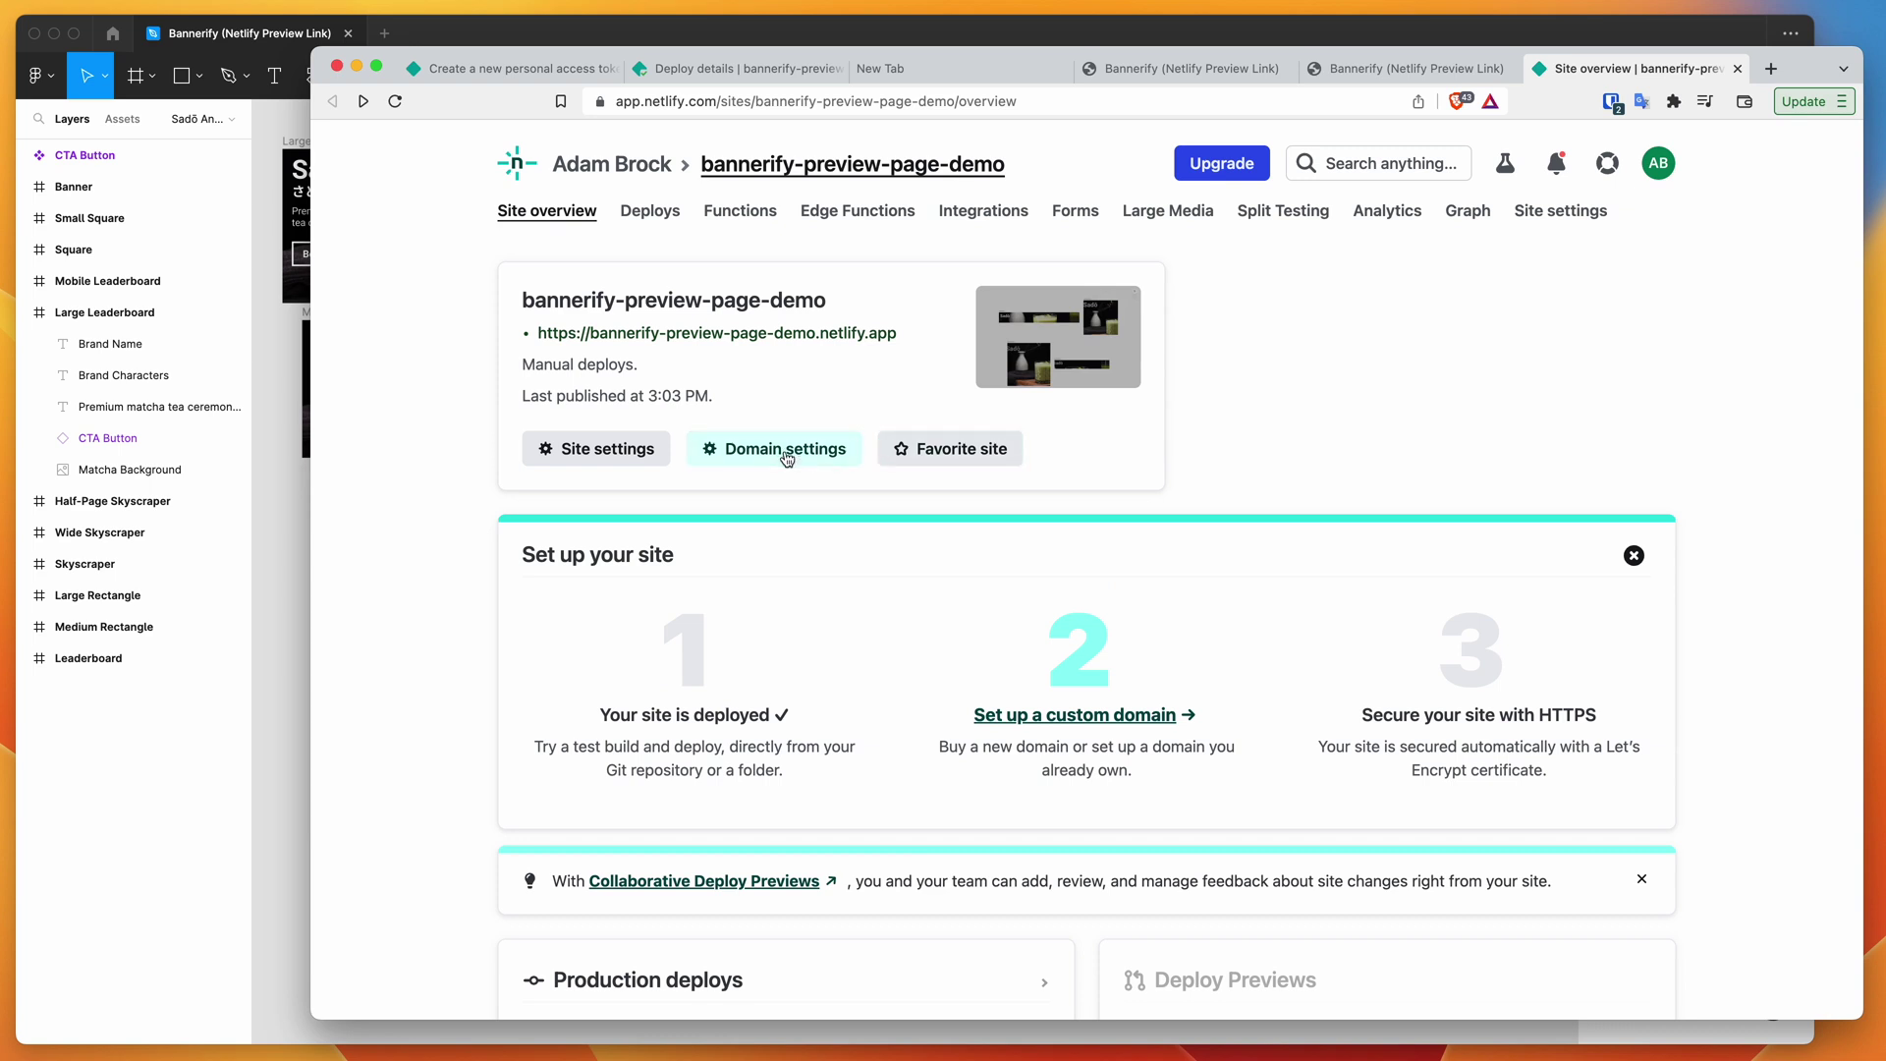
Open Site settings for bannerify-preview-page-demo and scroll to Site information
{"action": "left_click", "coordinate": [597, 451]}
{"action": "scroll", "coordinate": [871, 570], "scroll_direction": "down", "scroll_amount": 3}
{"action": "scroll", "coordinate": [633, 599], "scroll_direction": "down", "scroll_amount": 3}
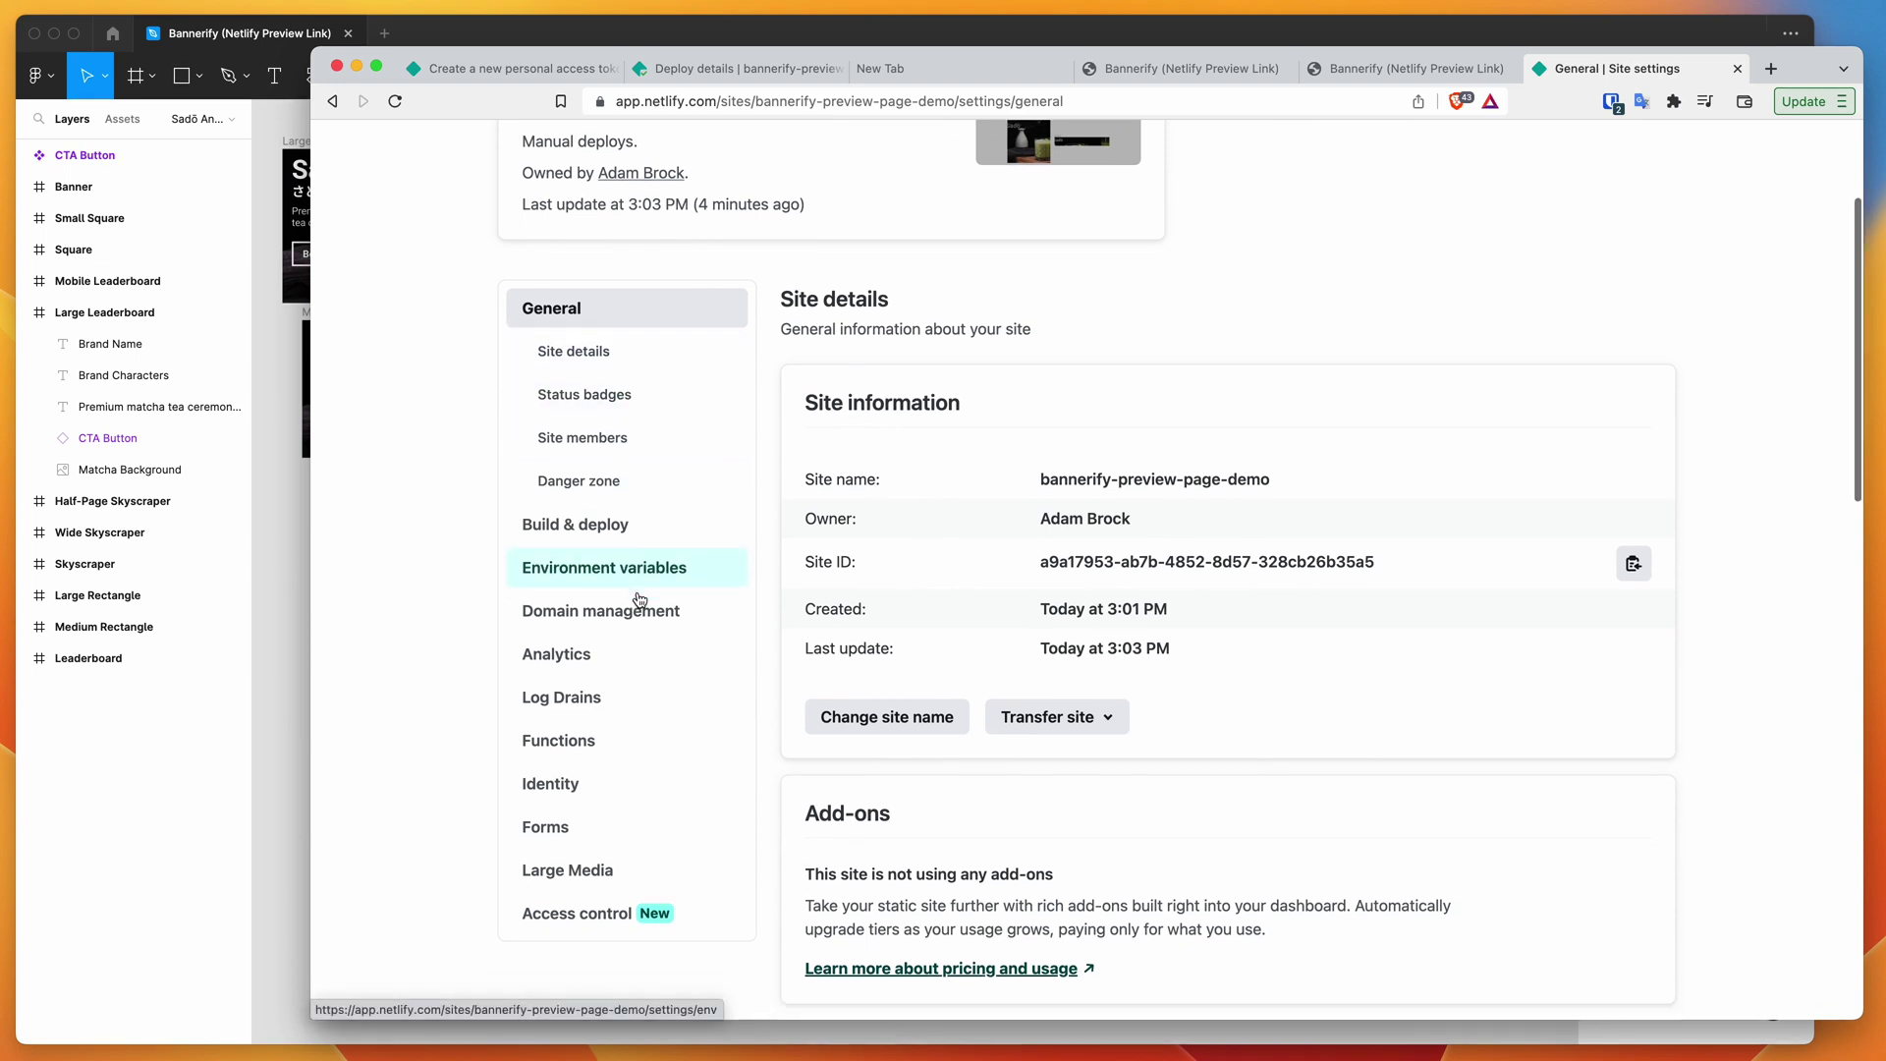
{"action": "scroll", "coordinate": [639, 600], "scroll_direction": "down", "scroll_amount": 5}
{"action": "scroll", "coordinate": [641, 594], "scroll_direction": "up", "scroll_amount": 10}
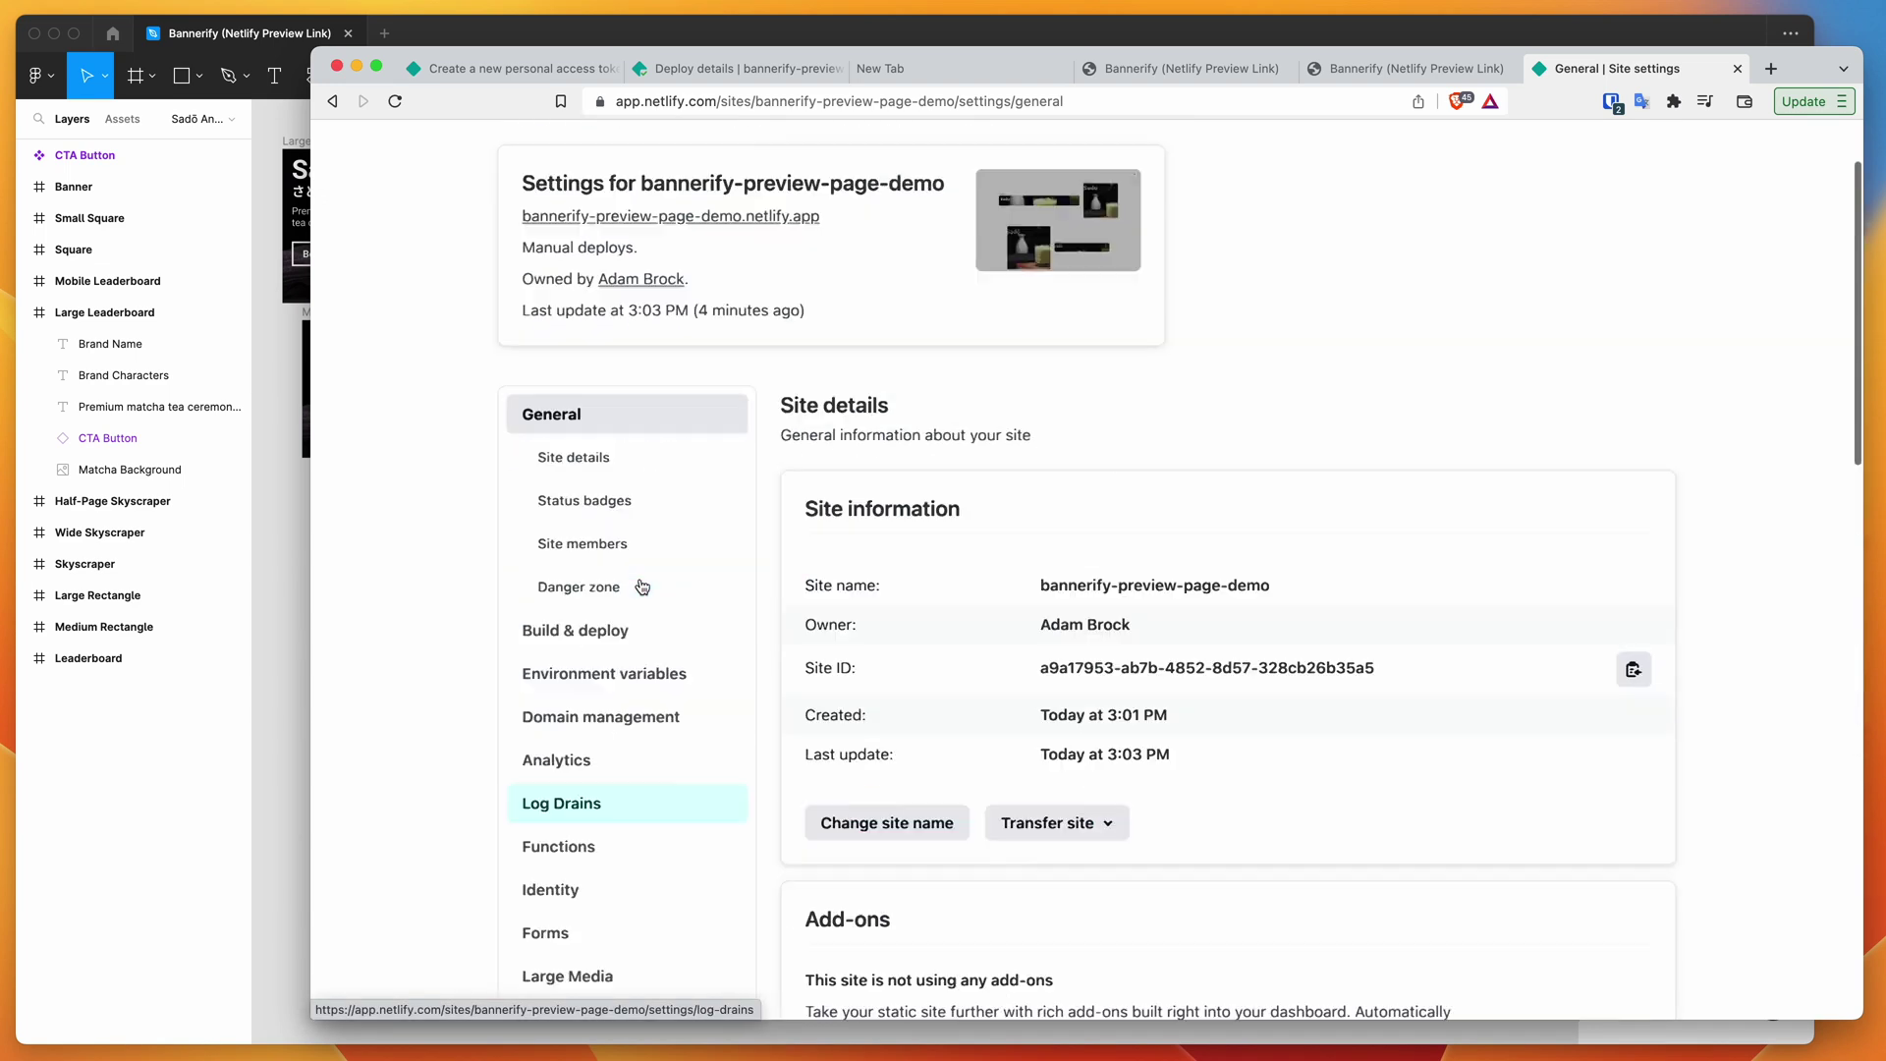
{"action": "scroll", "coordinate": [417, 321], "scroll_direction": "down", "scroll_amount": 5}
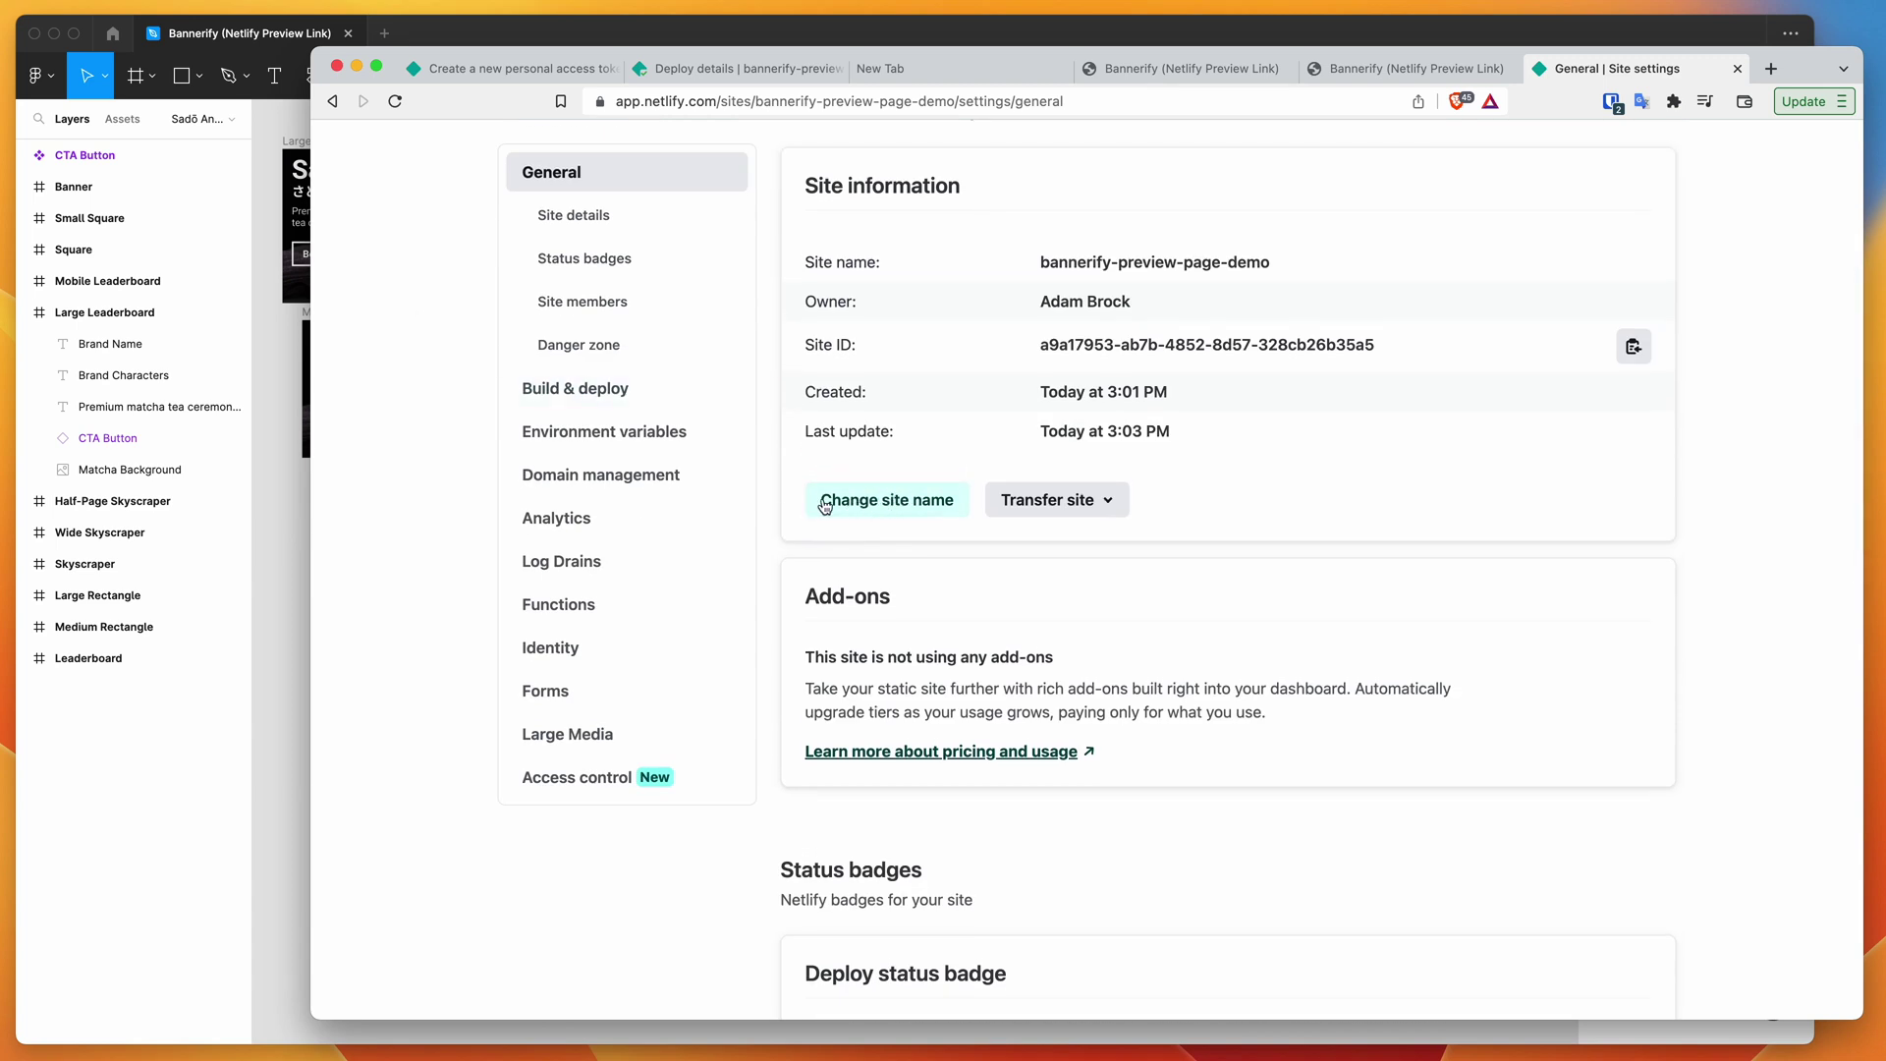
Start a site rename, select the current name, then cancel without changing it
{"action": "left_click", "coordinate": [879, 504]}
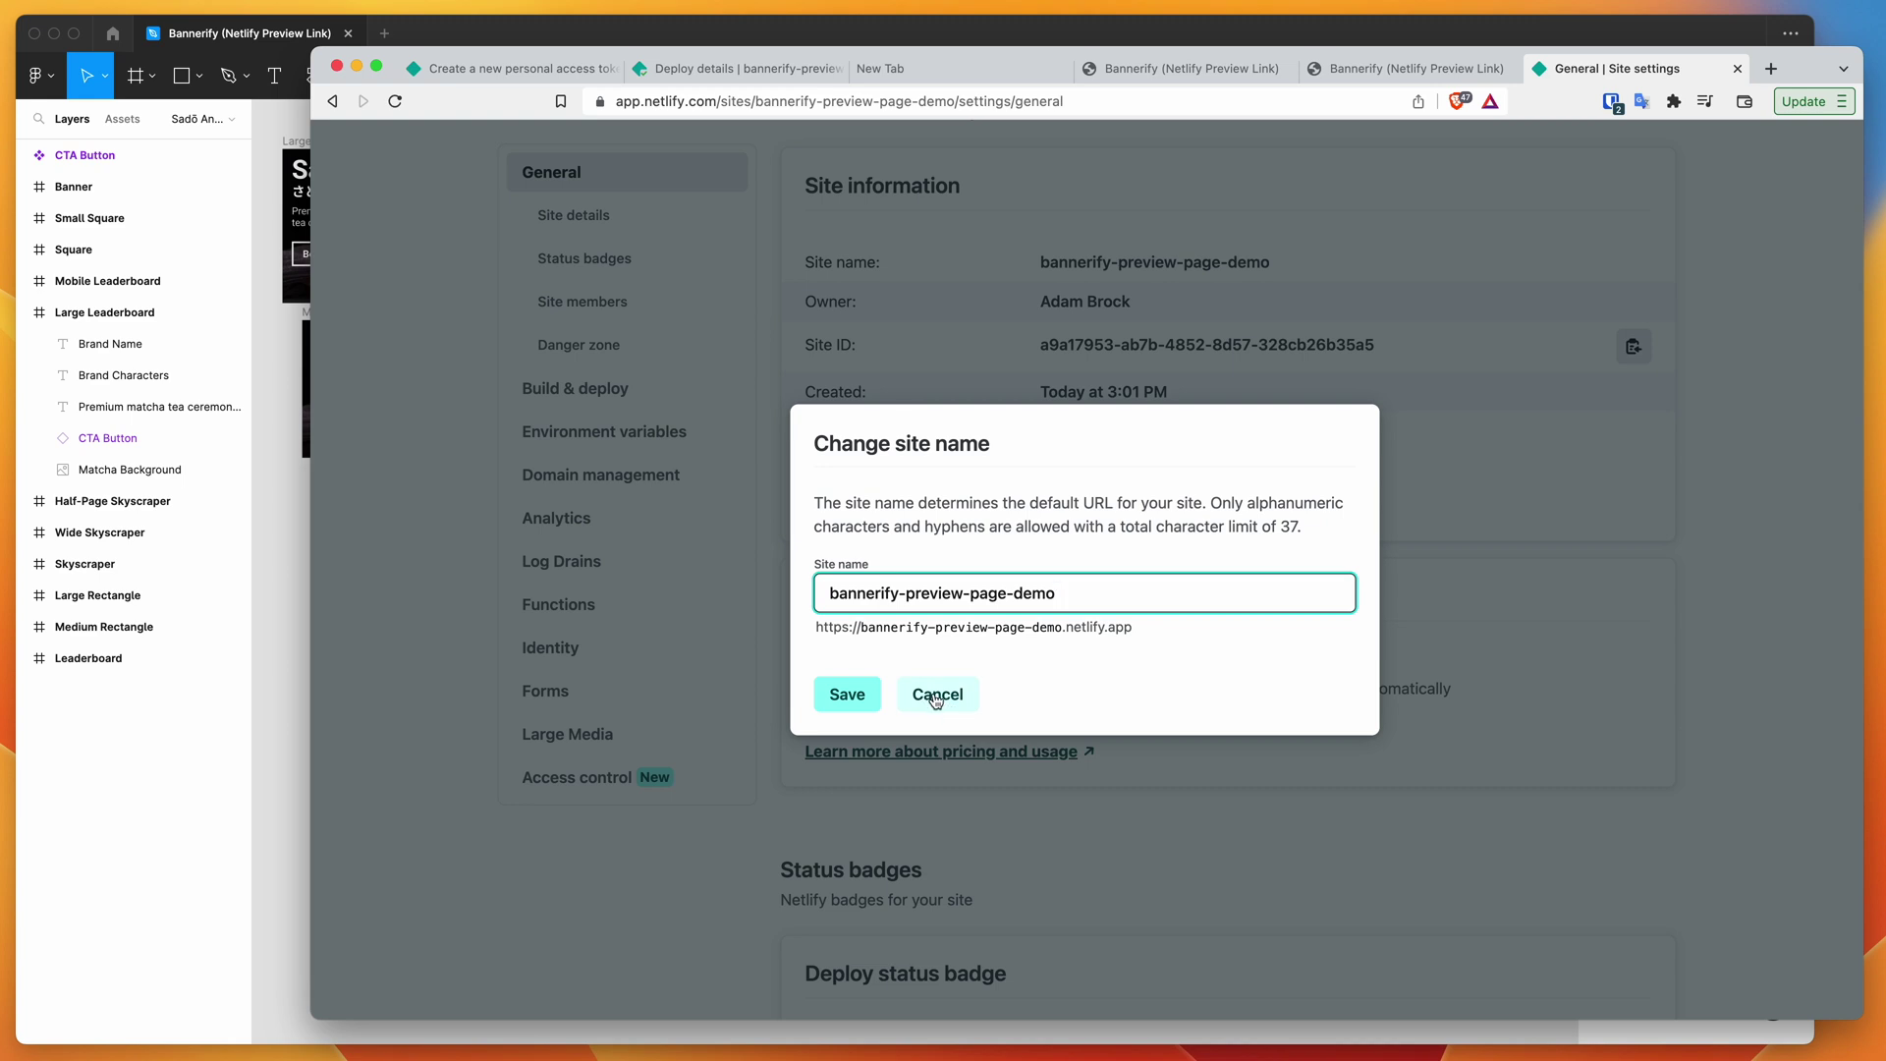
{"action": "left_click_drag", "start_coordinate": [1075, 604], "coordinate": [815, 601]}
{"action": "left_click", "coordinate": [1122, 590]}
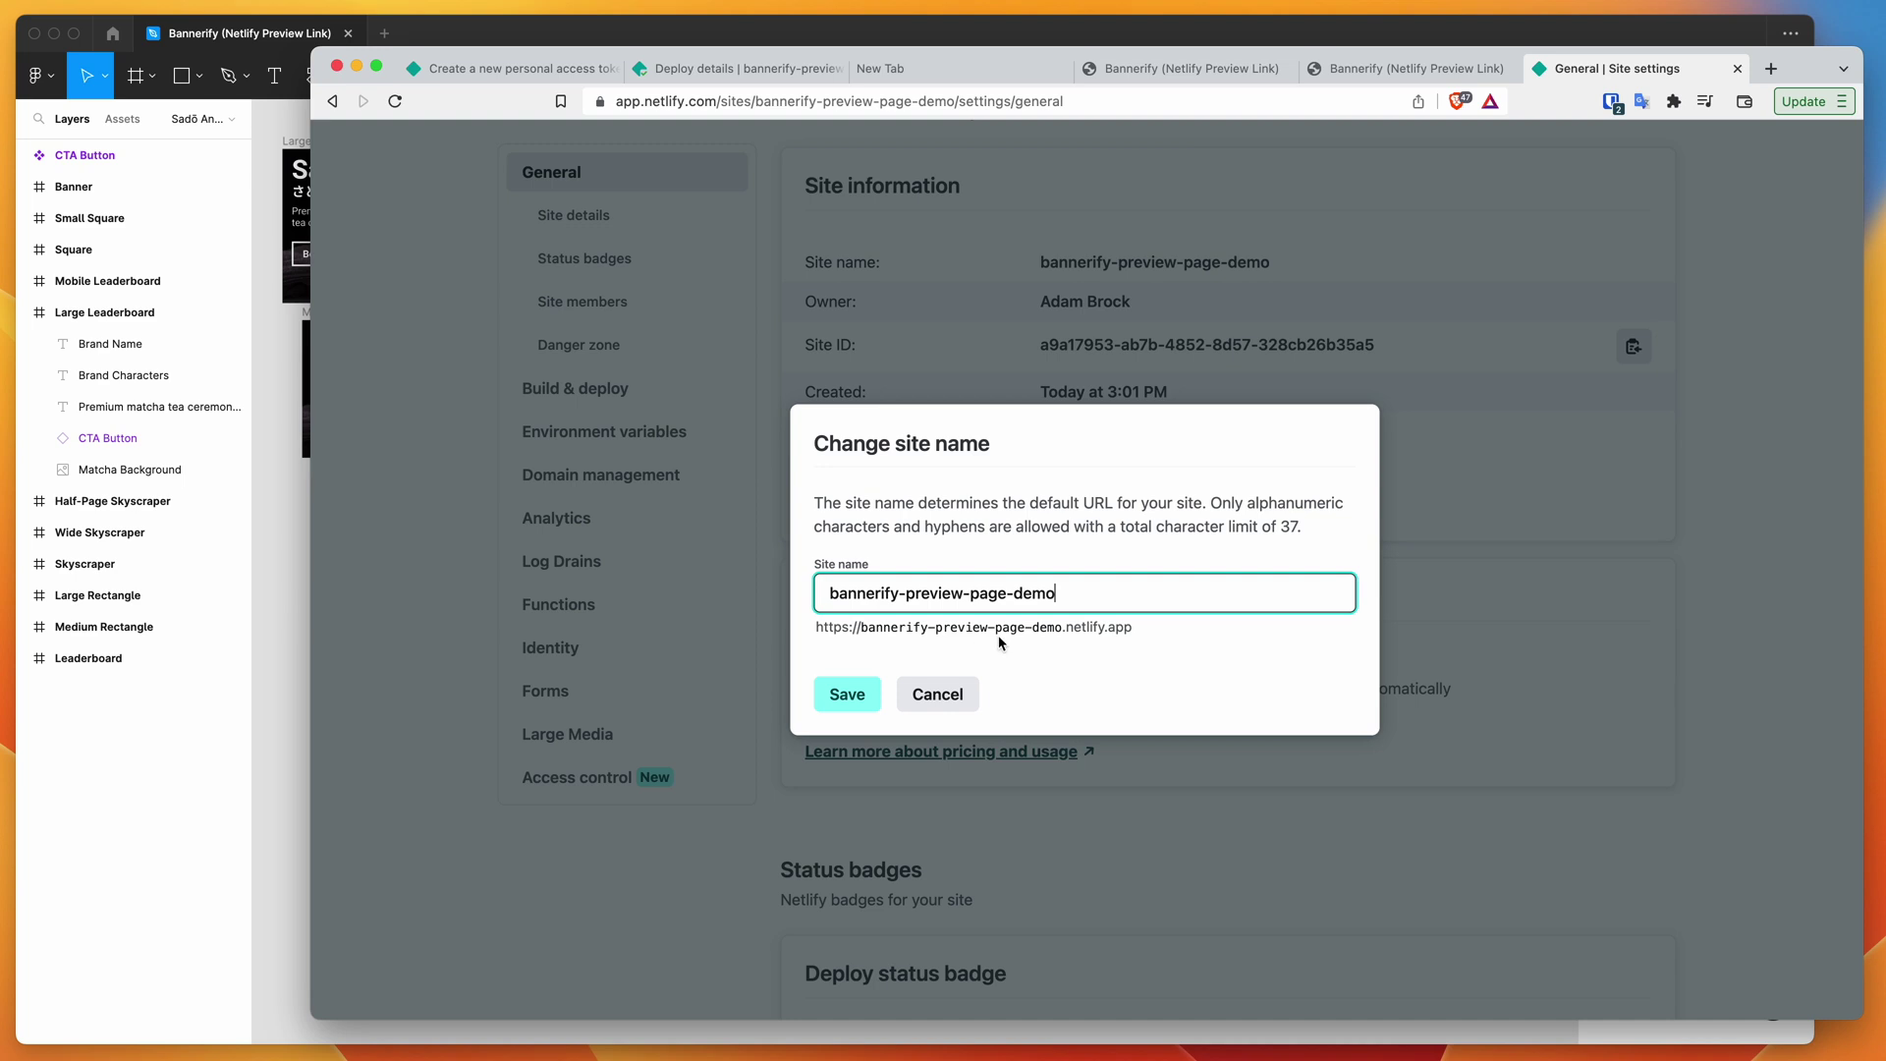
{"action": "key", "text": "super+a"}
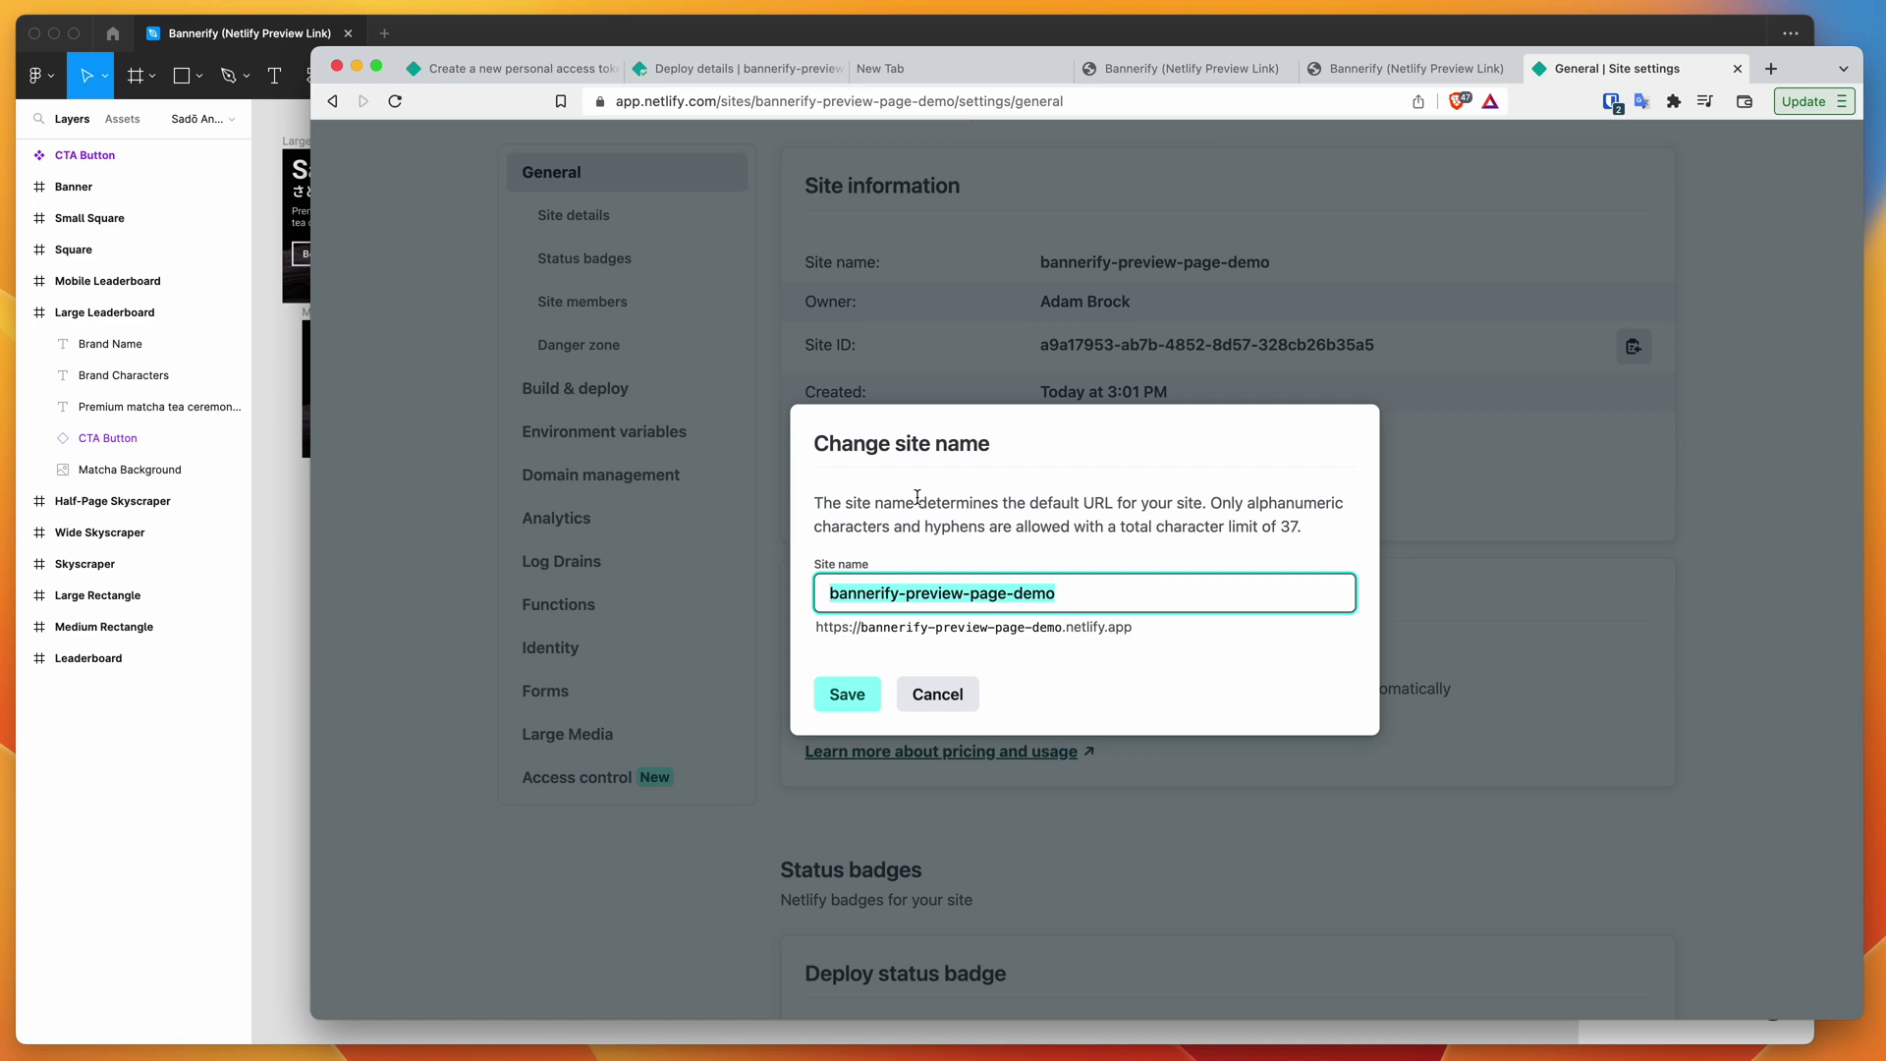
{"action": "left_click", "coordinate": [937, 695]}
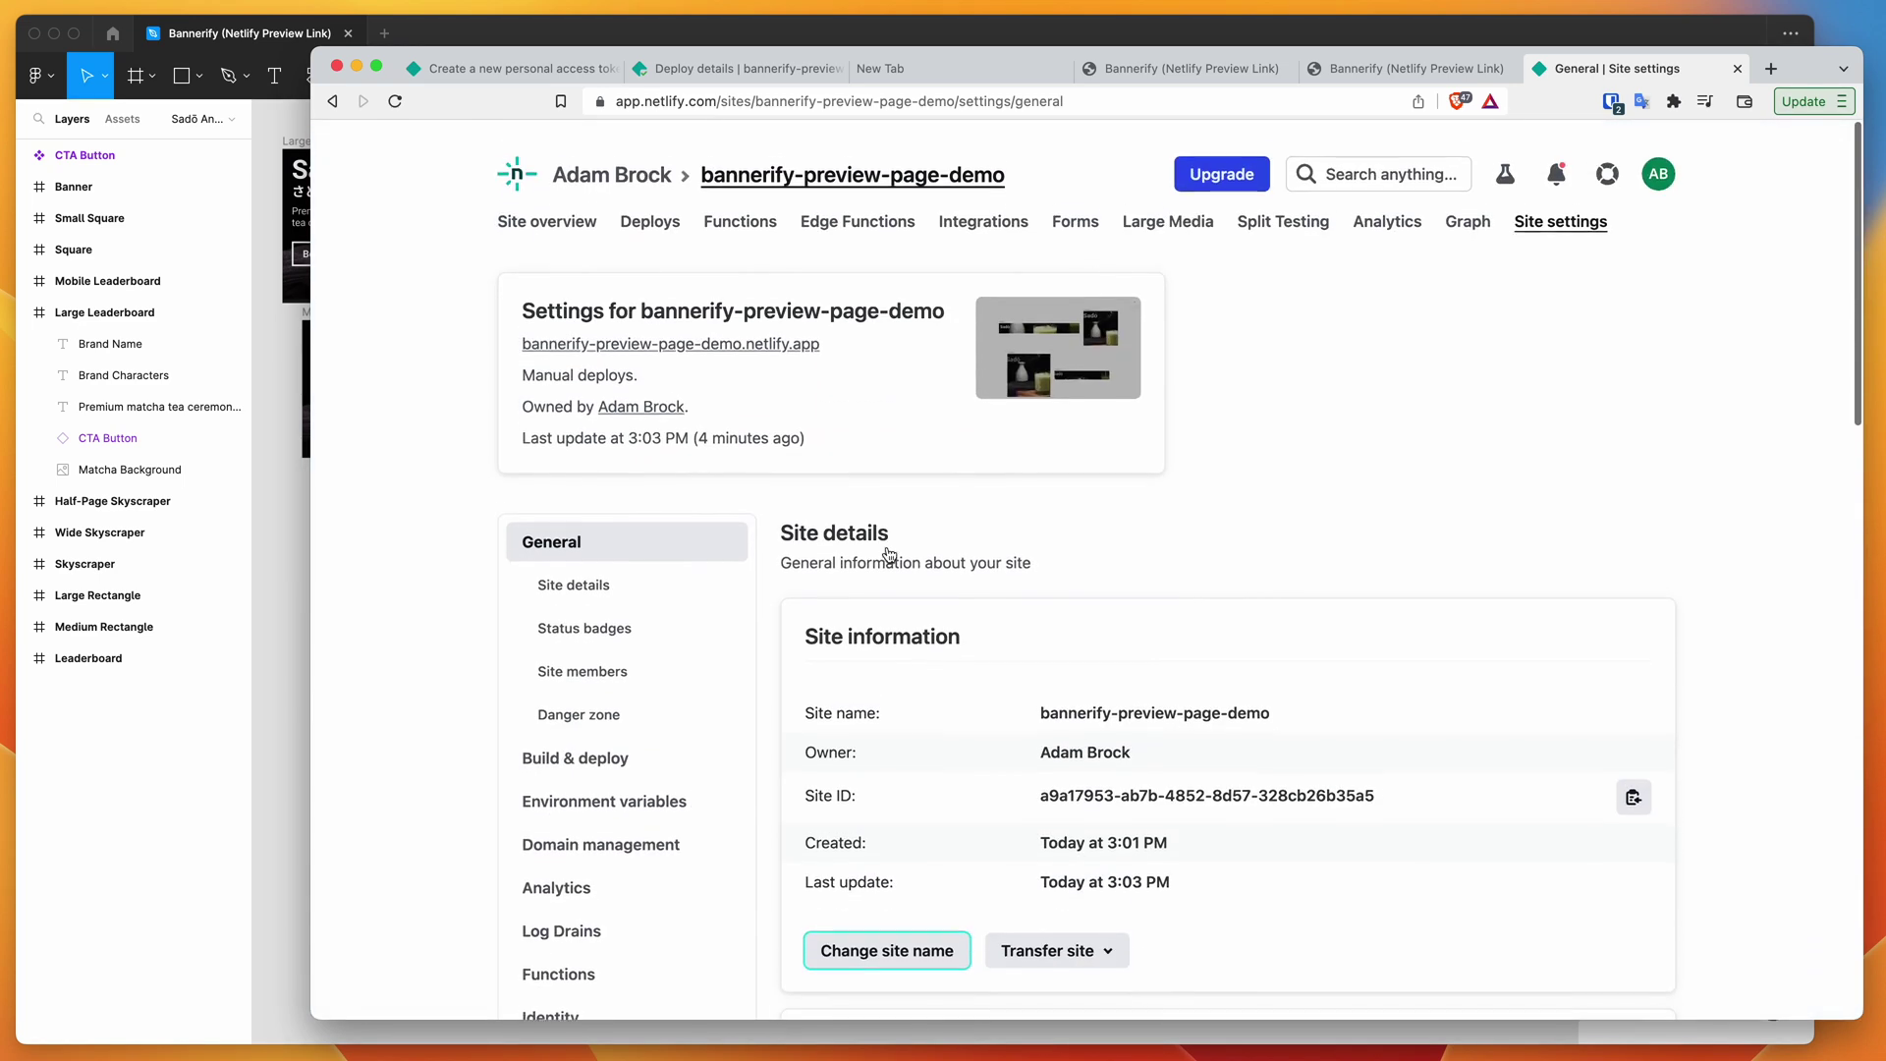
Switch to the Bannerify Netlify preview tab and watch each Sadō banner size animate
{"action": "left_click", "coordinate": [1364, 69]}
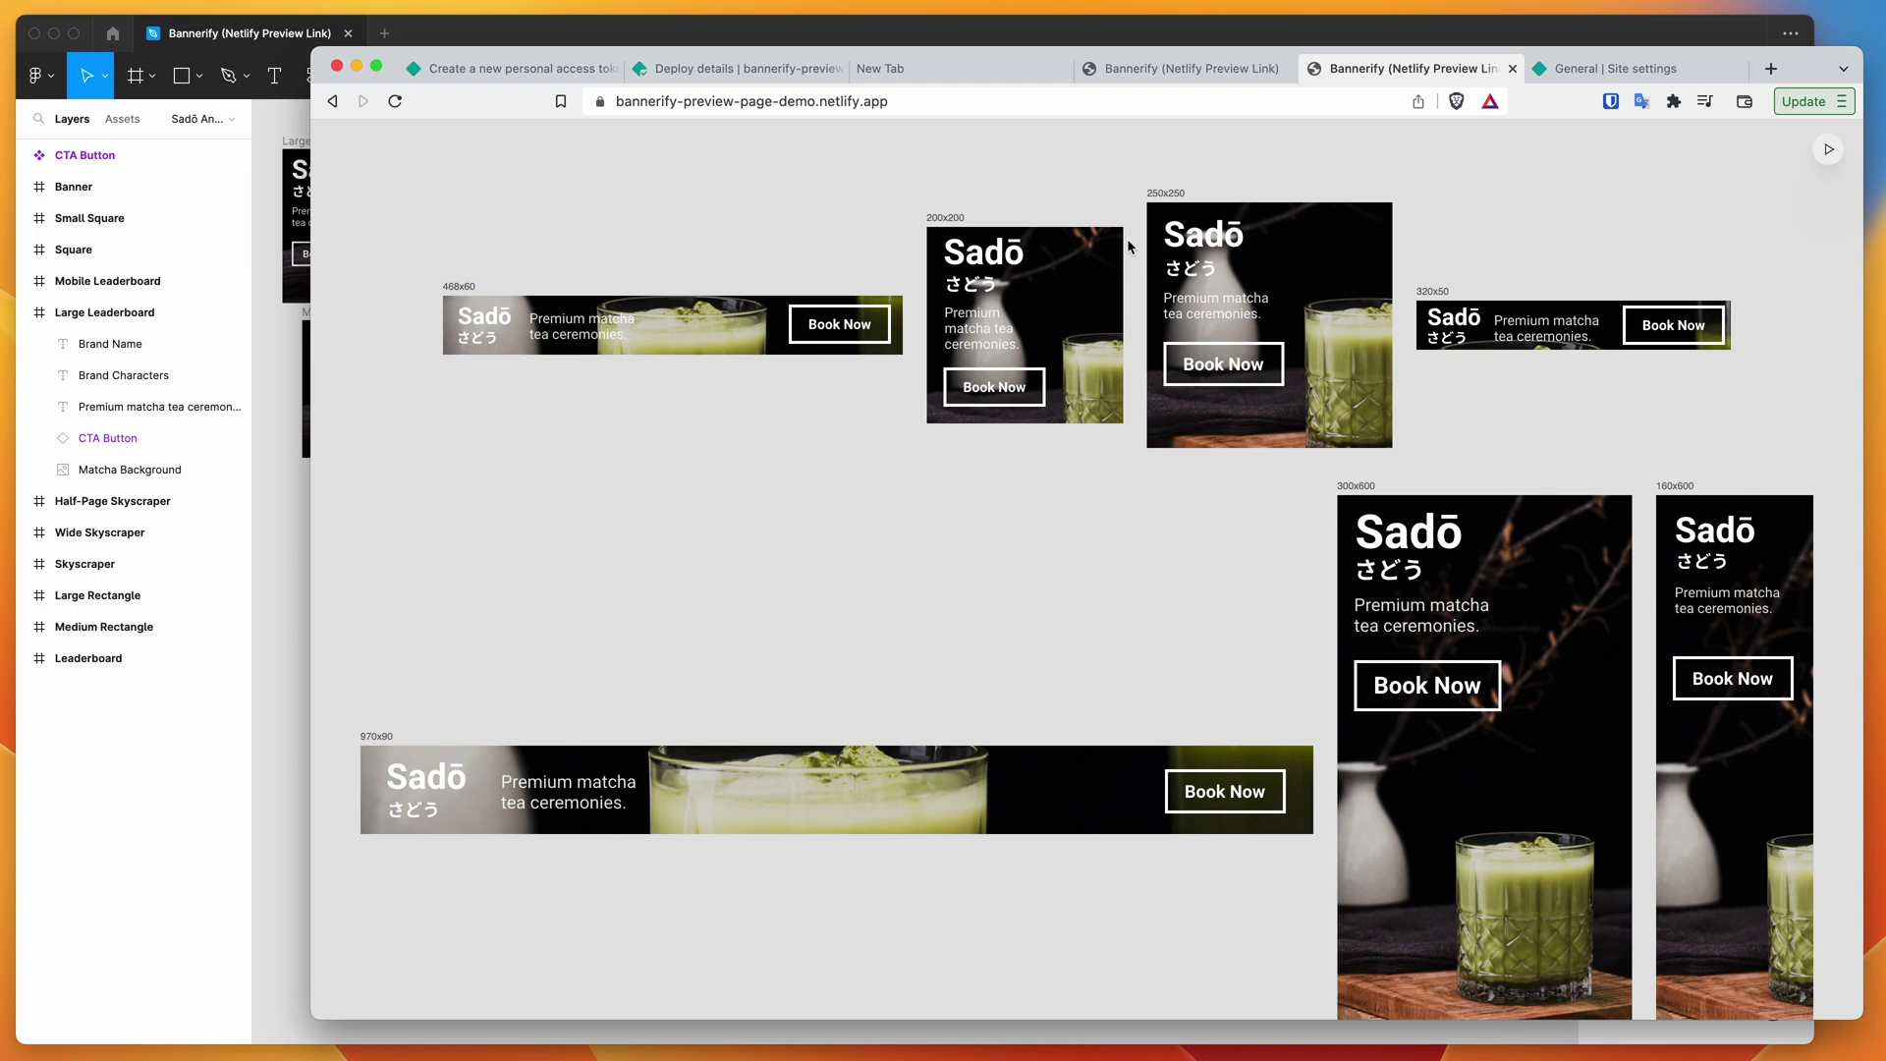
{"action": "scroll", "coordinate": [1128, 244], "scroll_direction": "down", "scroll_amount": 10}
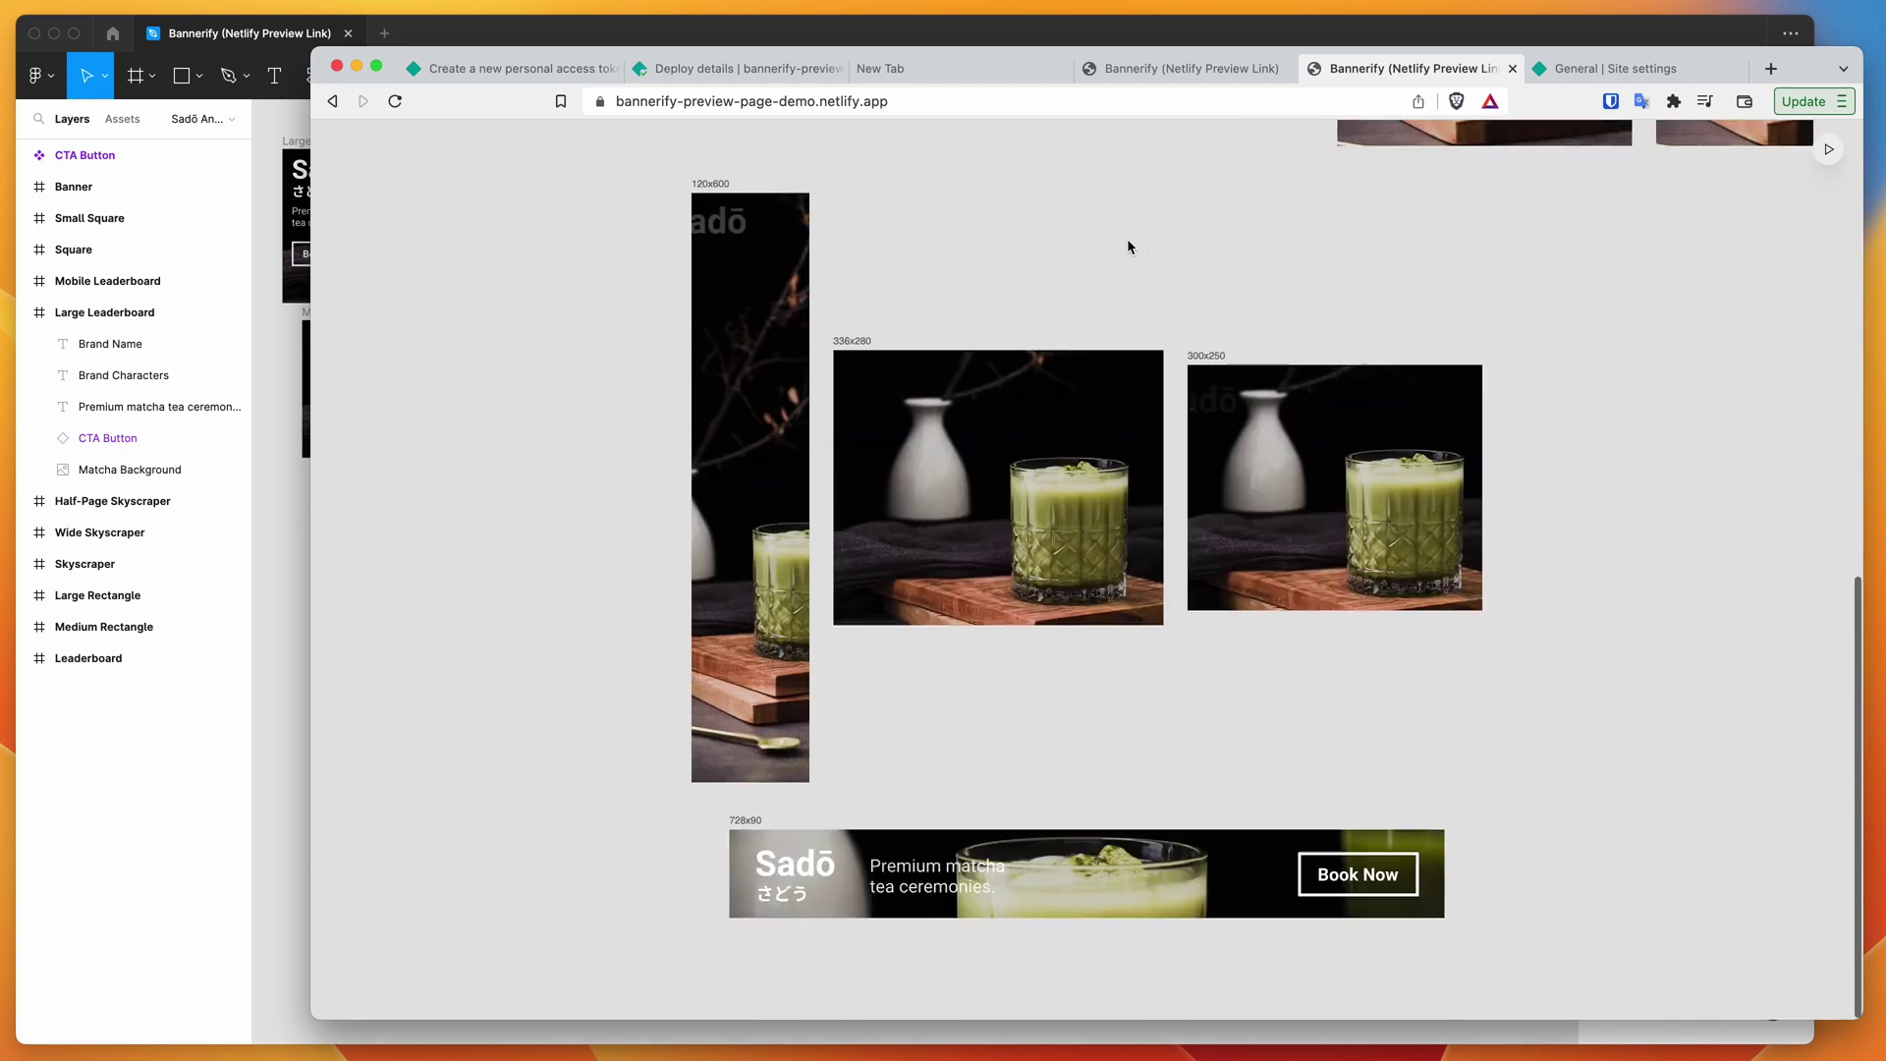
{"action": "scroll", "coordinate": [1153, 236], "scroll_direction": "up", "scroll_amount": 10}
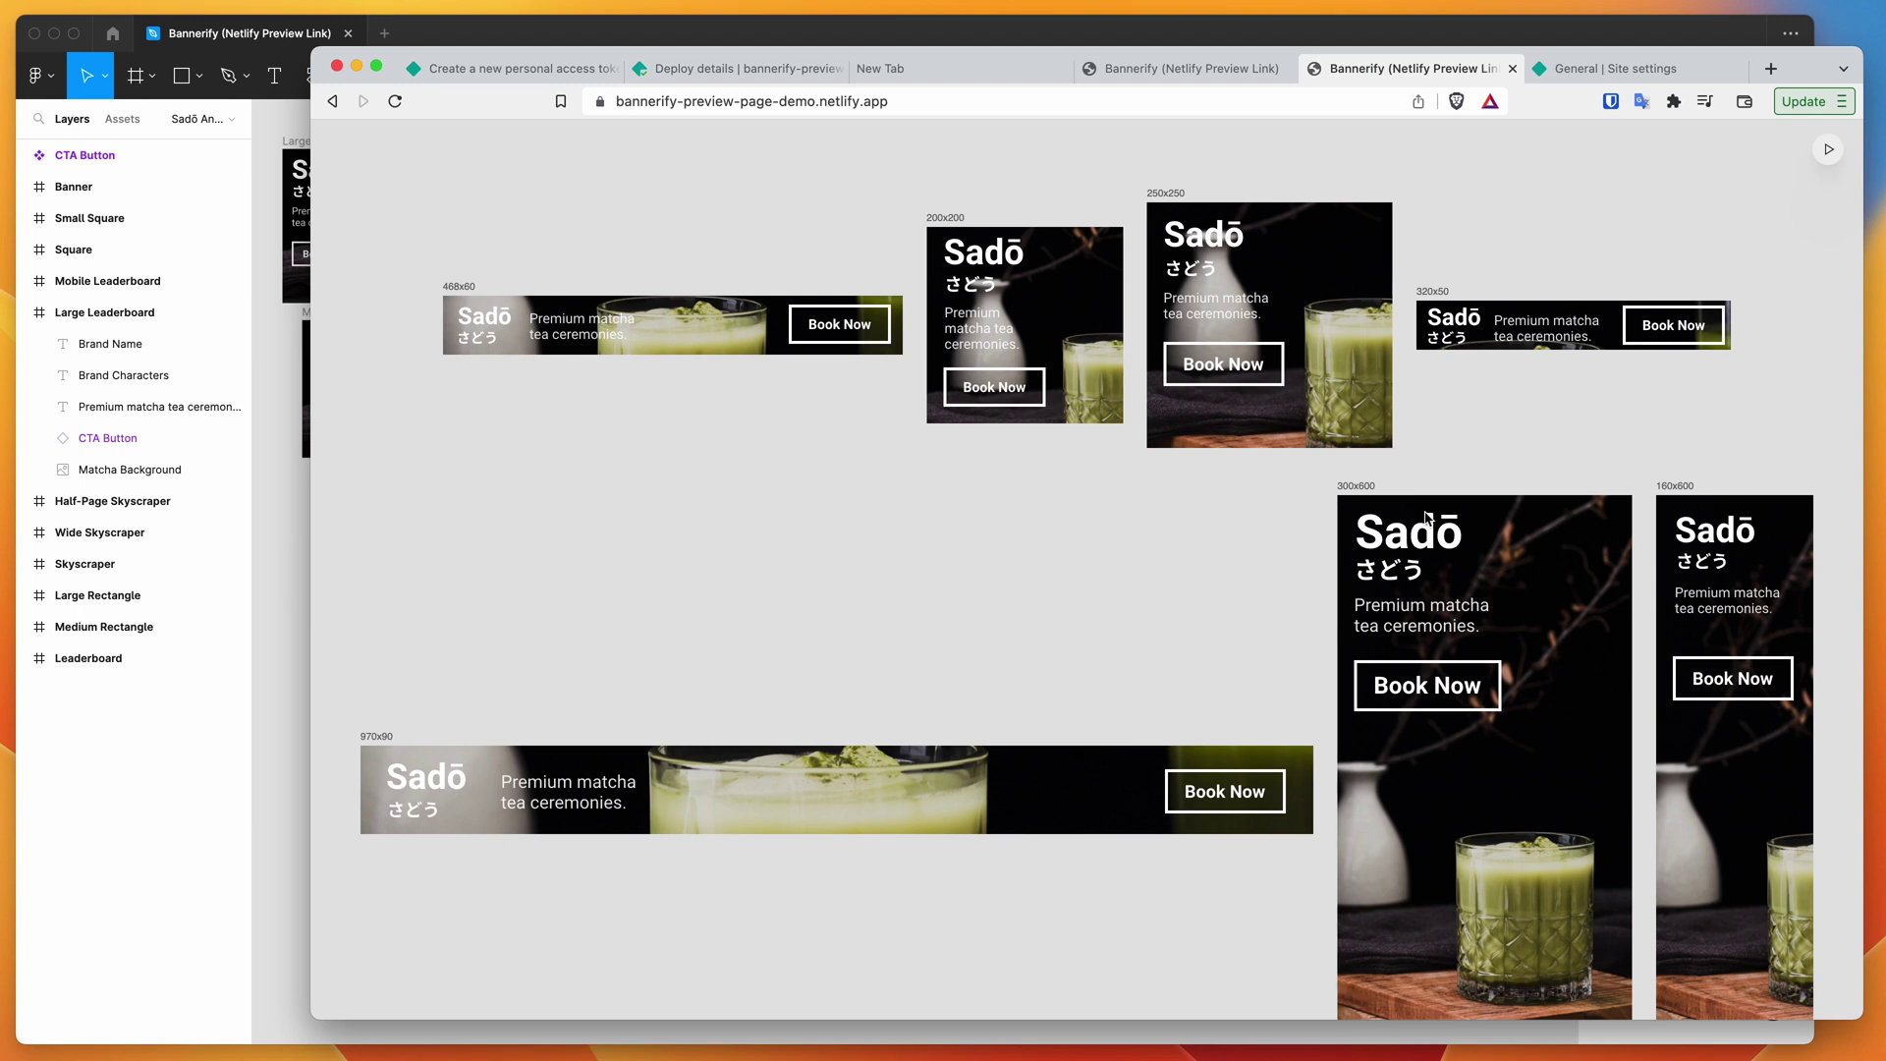
{"action": "scroll", "coordinate": [1376, 535], "scroll_direction": "down", "scroll_amount": 3}
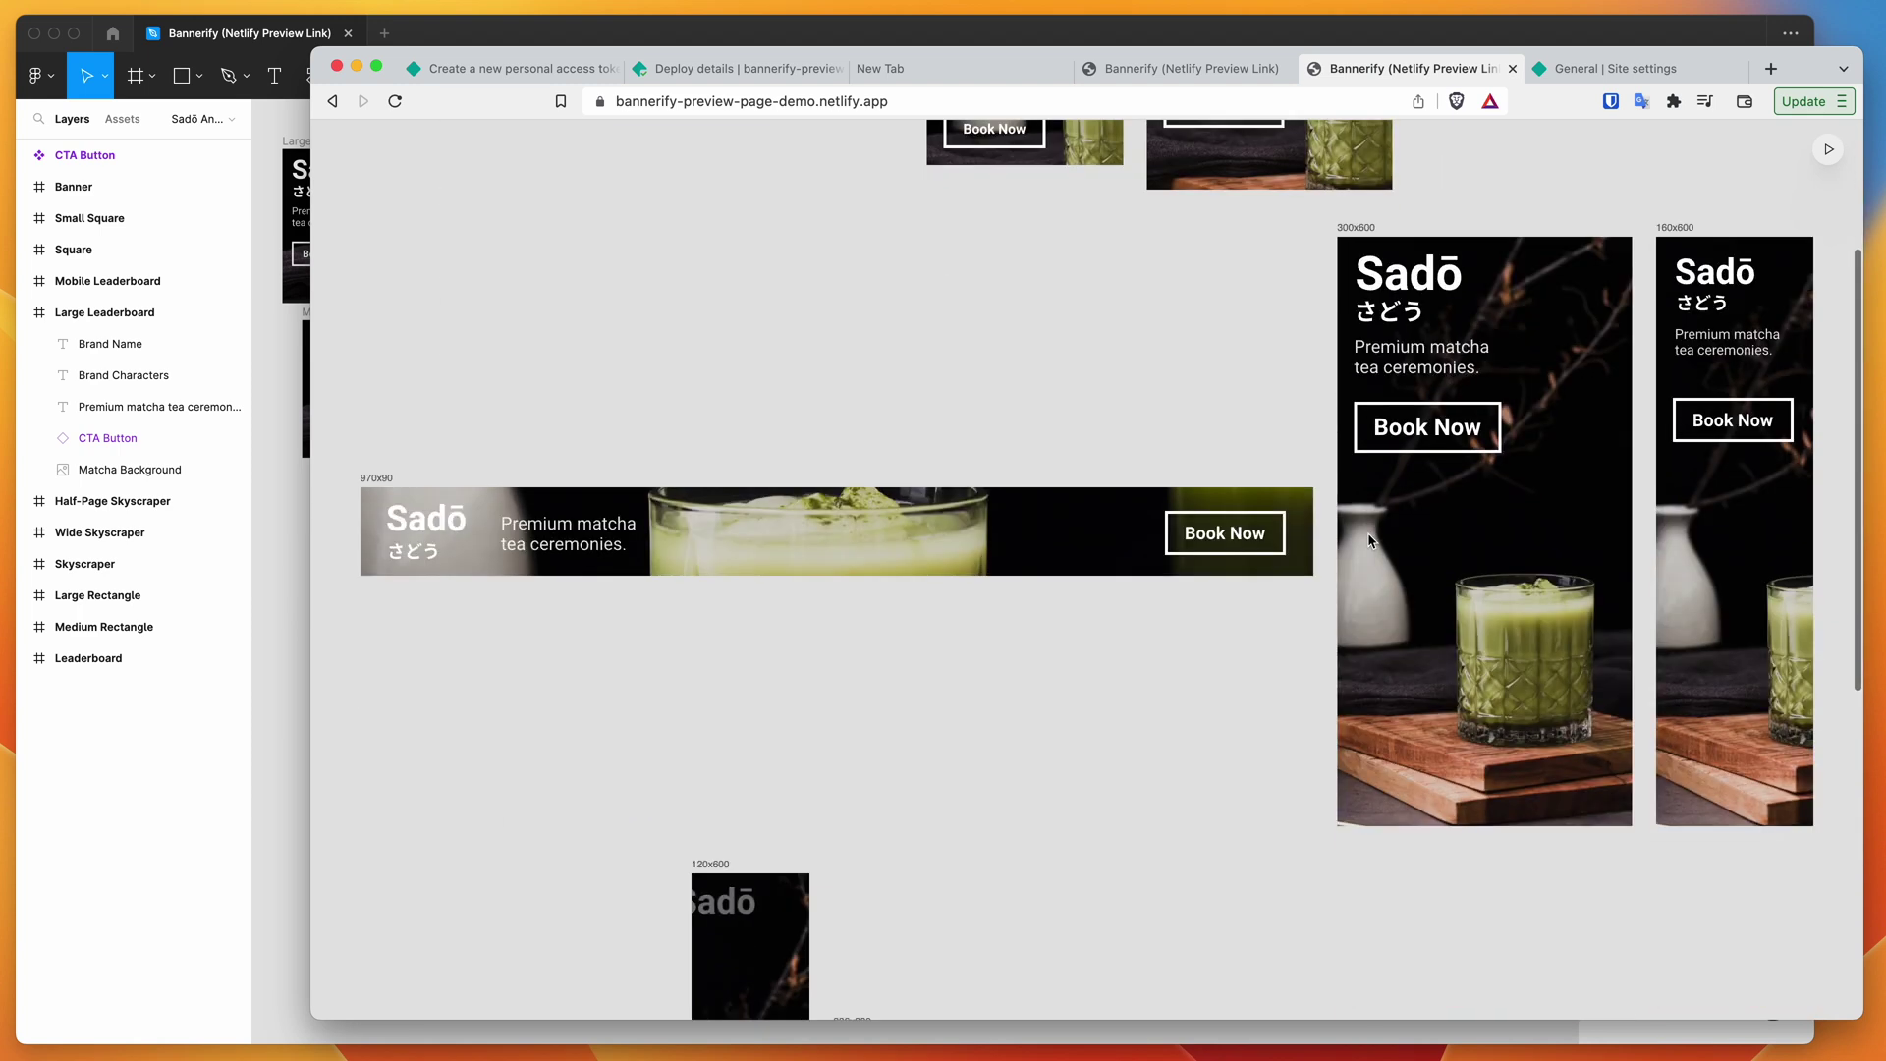
{"action": "scroll", "coordinate": [1228, 461], "scroll_direction": "up", "scroll_amount": 3}
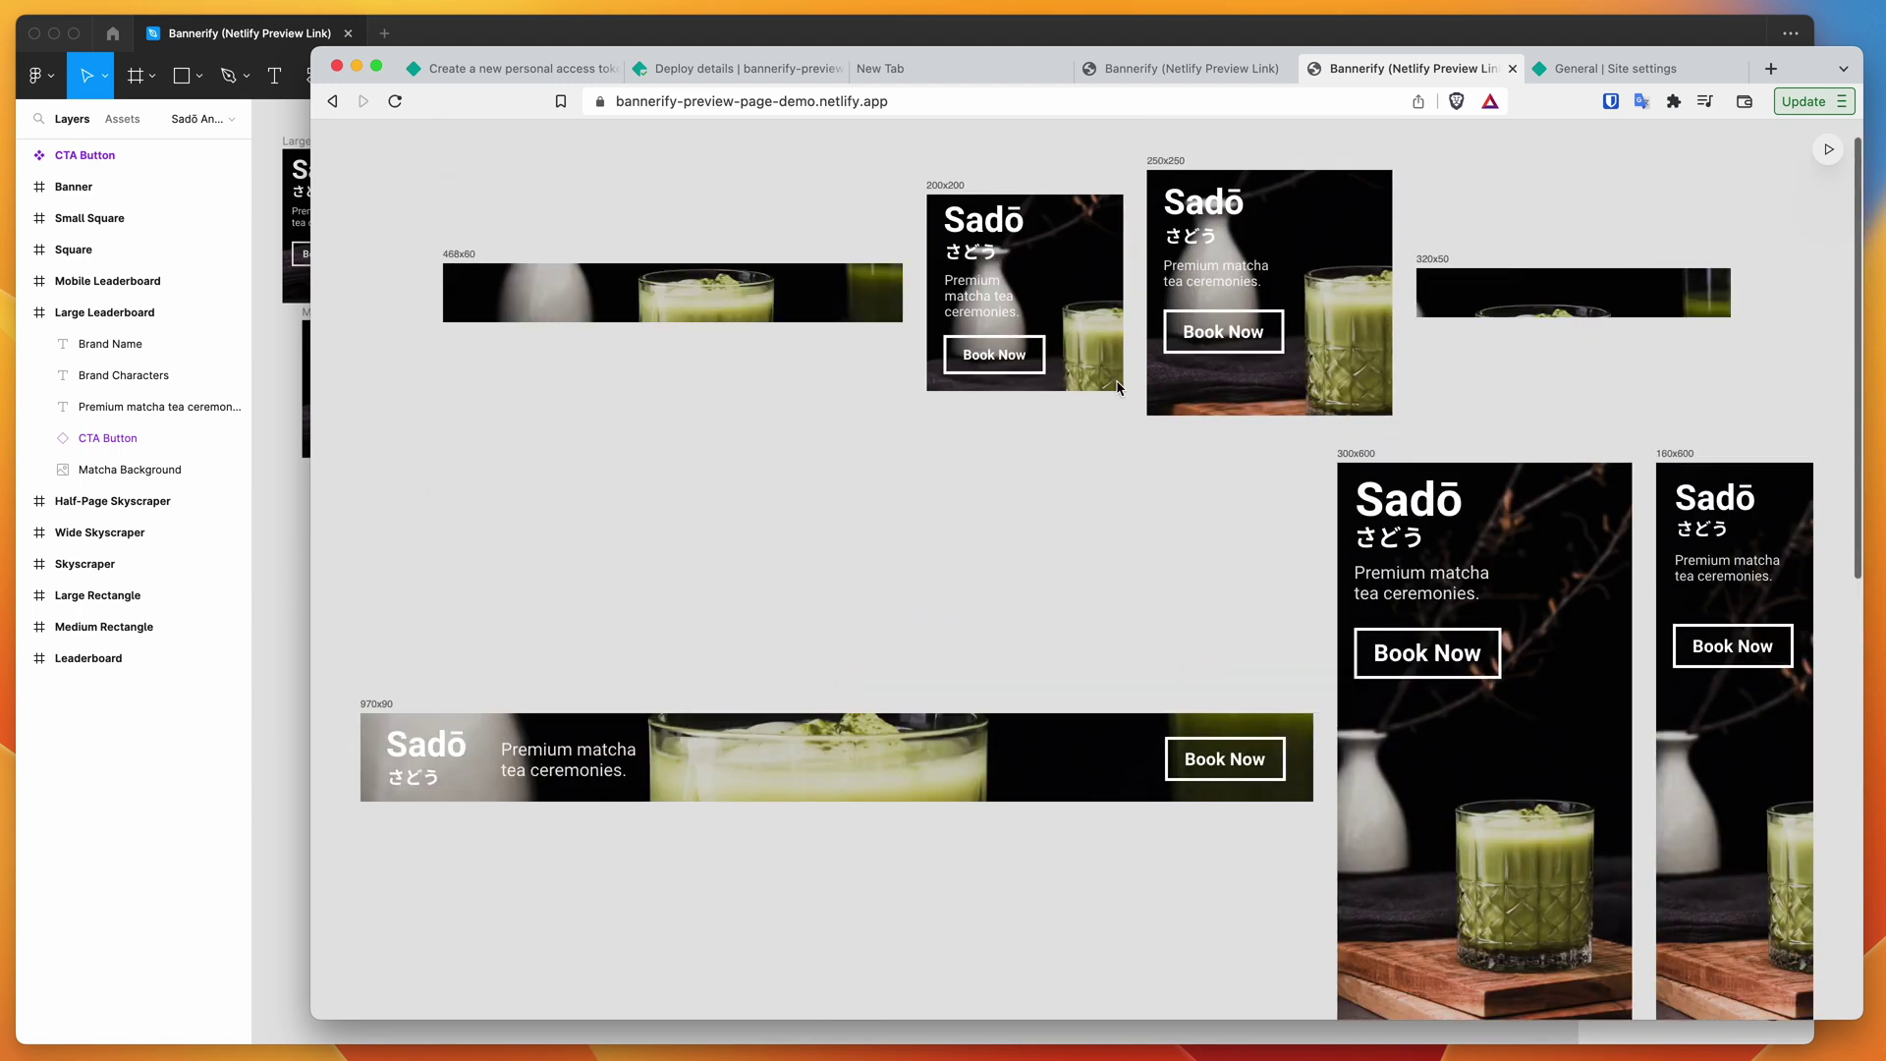
{"action": "scroll", "coordinate": [1118, 386], "scroll_direction": "up", "scroll_amount": 1}
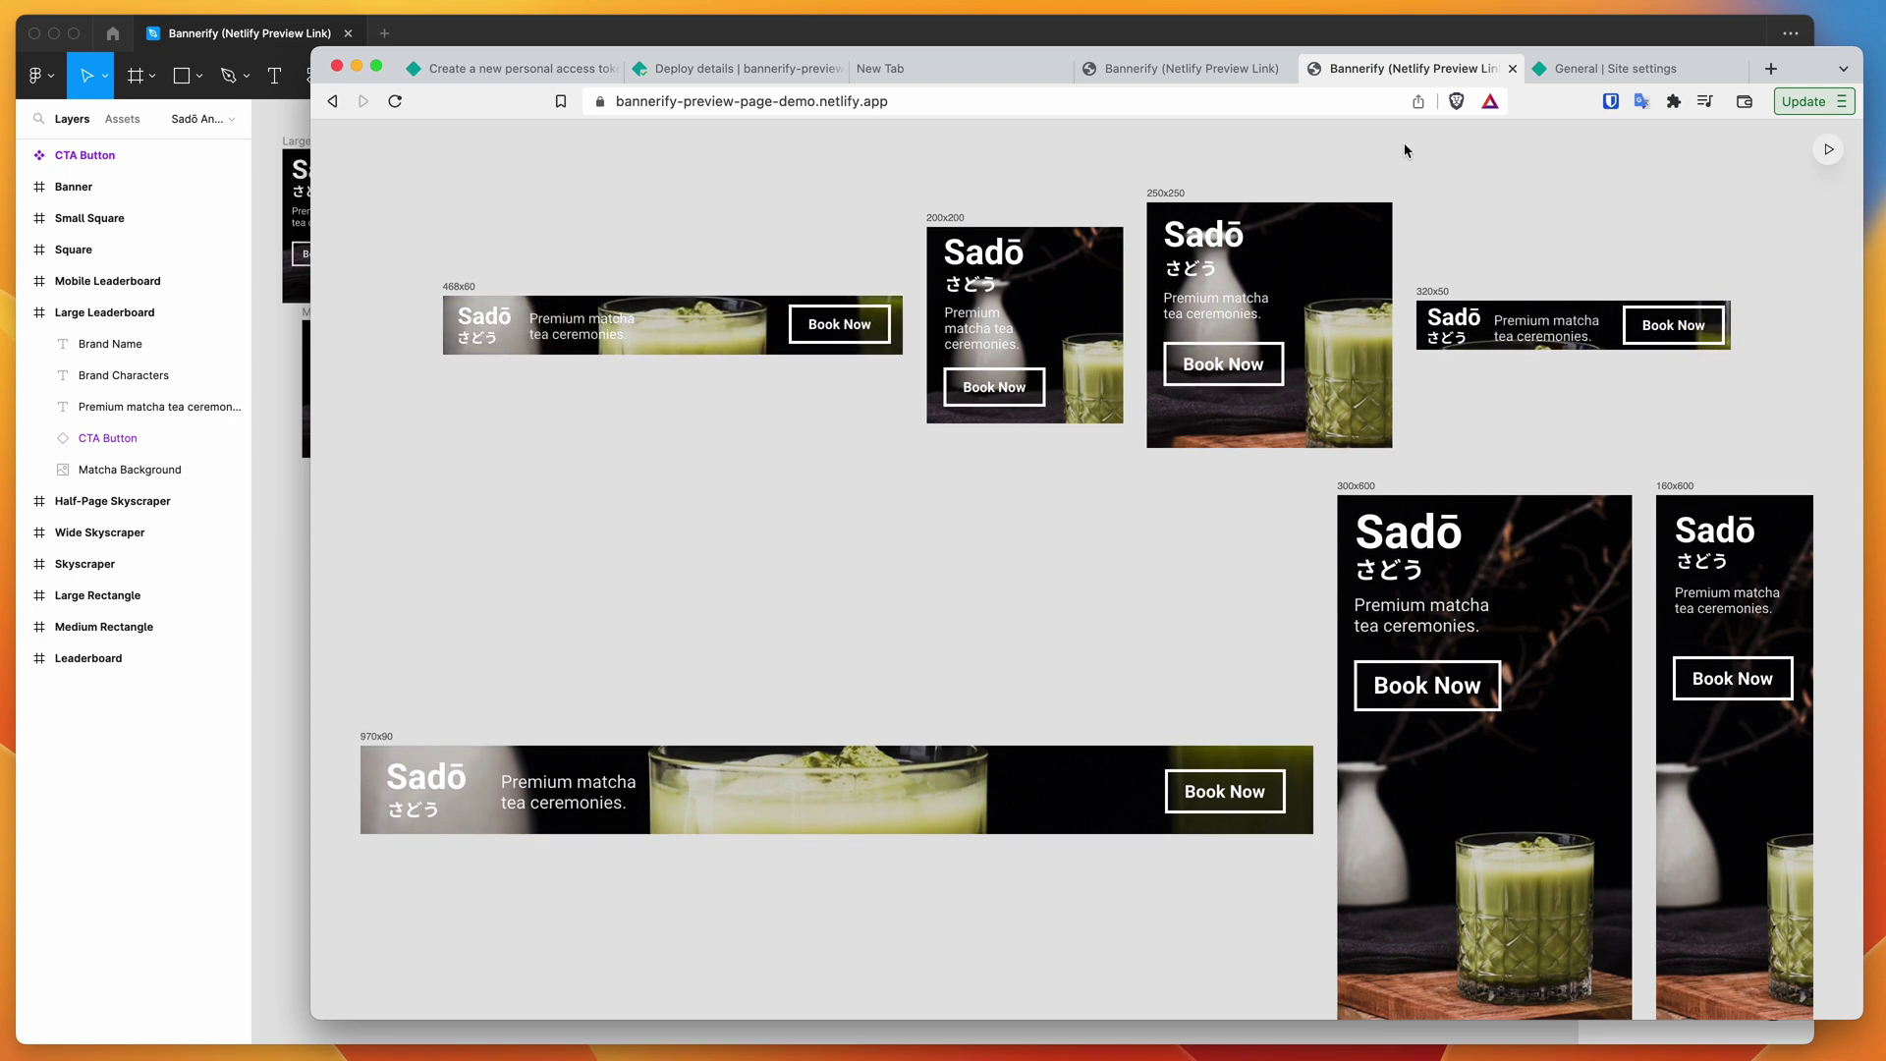
{"action": "scroll", "coordinate": [1122, 198], "scroll_direction": "up", "scroll_amount": 1}
{"action": "scroll", "coordinate": [1130, 211], "scroll_direction": "up", "scroll_amount": 1}
{"action": "scroll", "coordinate": [1129, 185], "scroll_direction": "down", "scroll_amount": 1}
{"action": "scroll", "coordinate": [1127, 184], "scroll_direction": "down", "scroll_amount": 5}
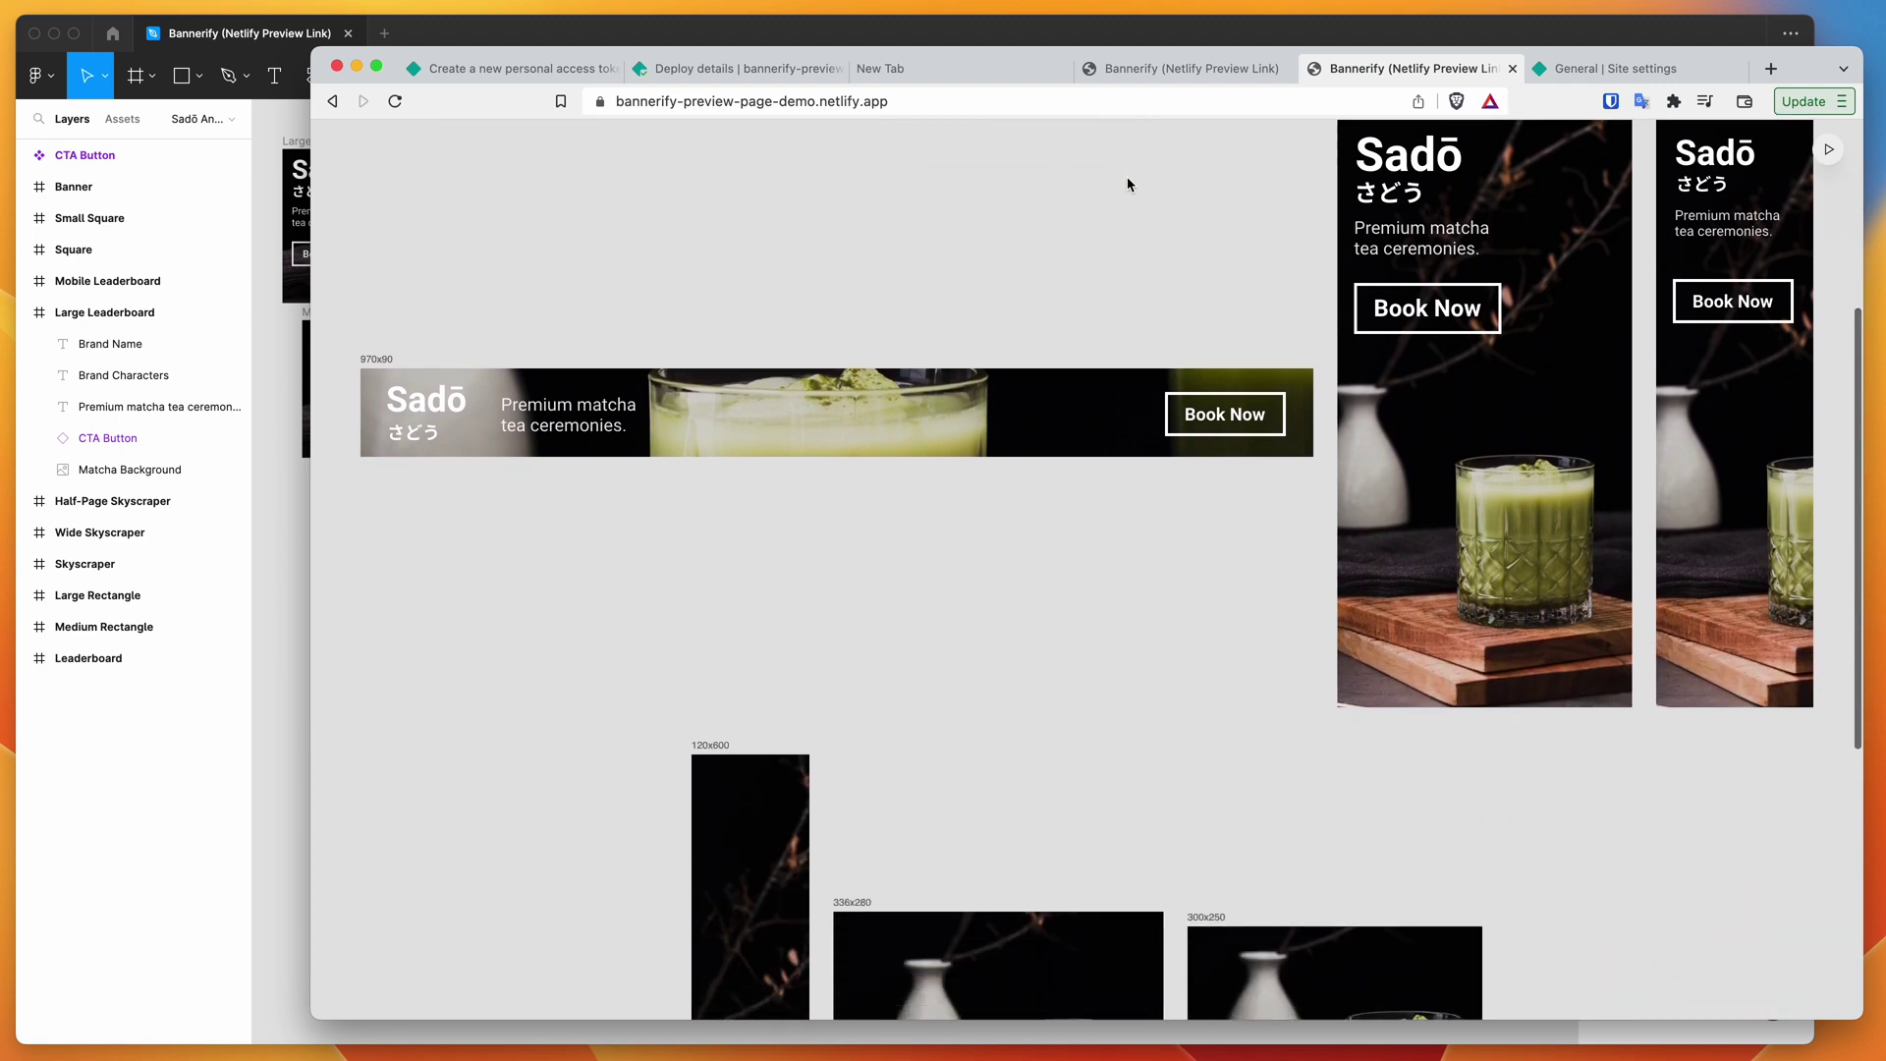
{"action": "scroll", "coordinate": [1128, 184], "scroll_direction": "up", "scroll_amount": 5}
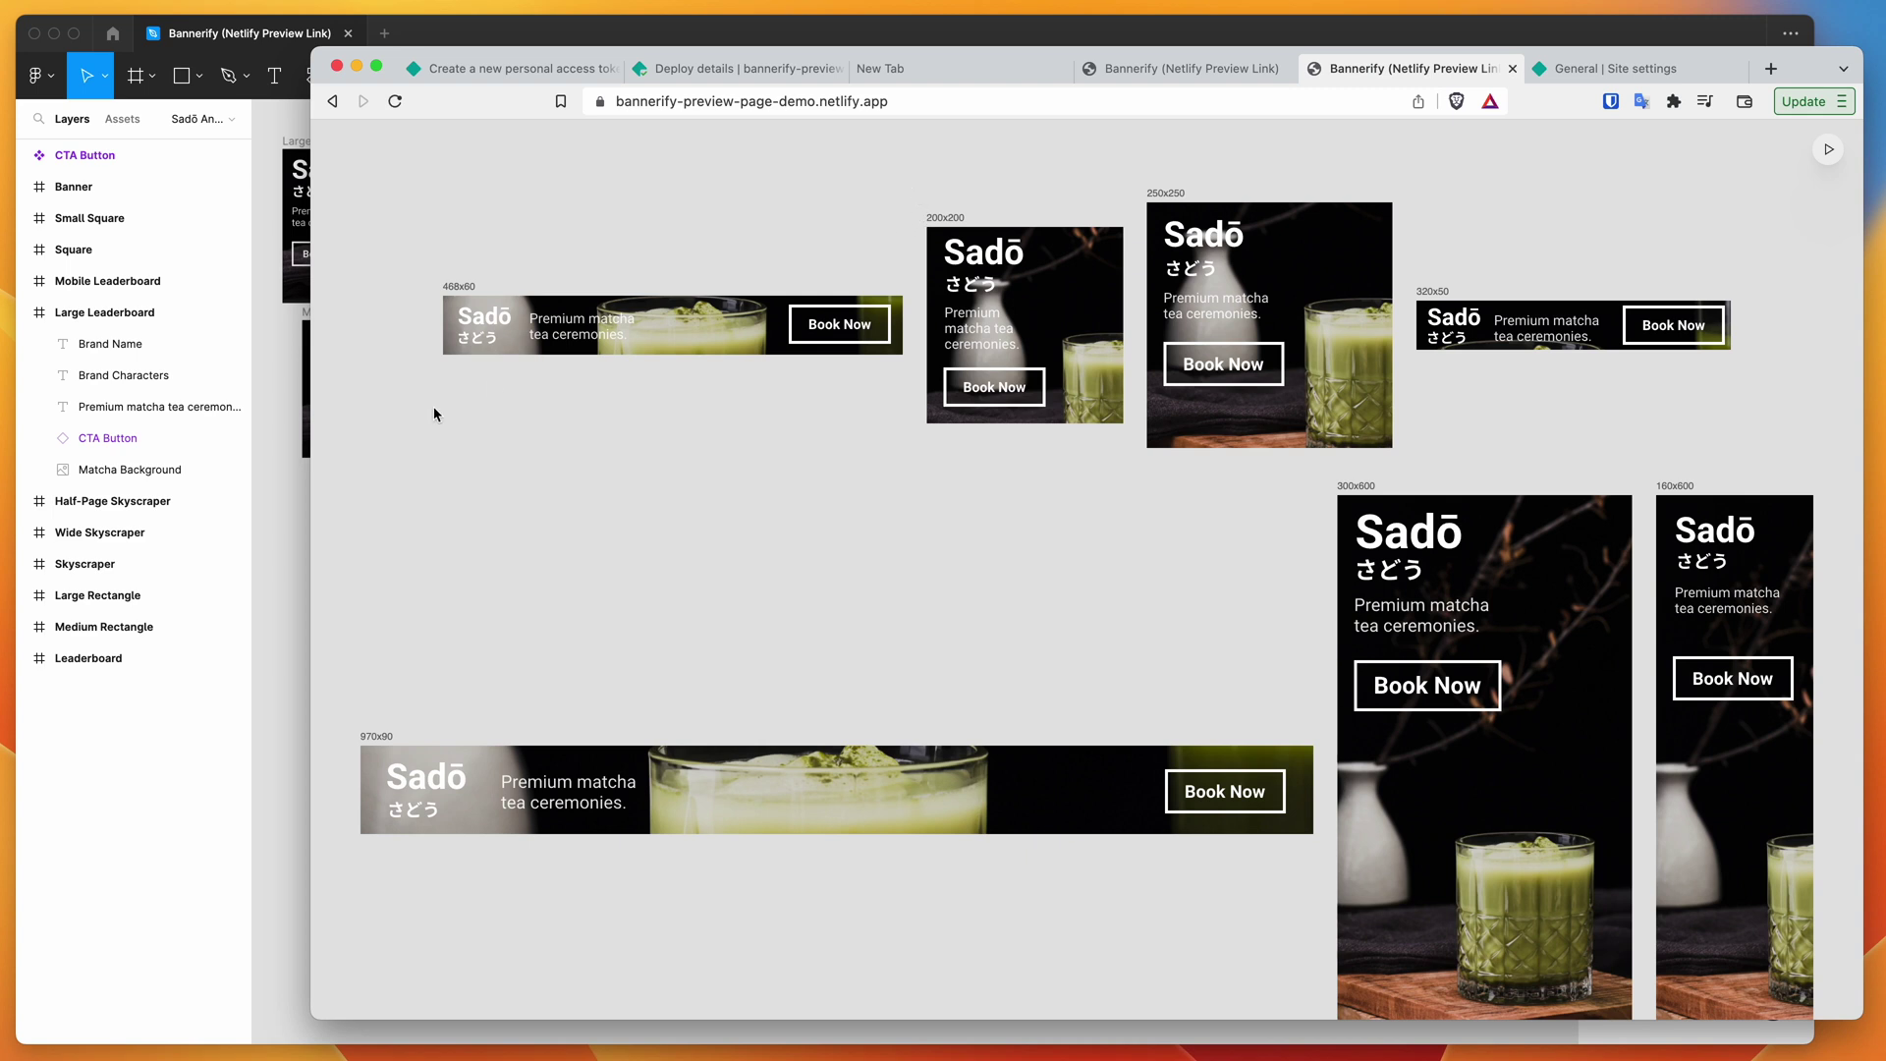
Bring Figma forward to show Bannerify's downloadable zip and preview URL
{"action": "left_click", "coordinate": [283, 550]}
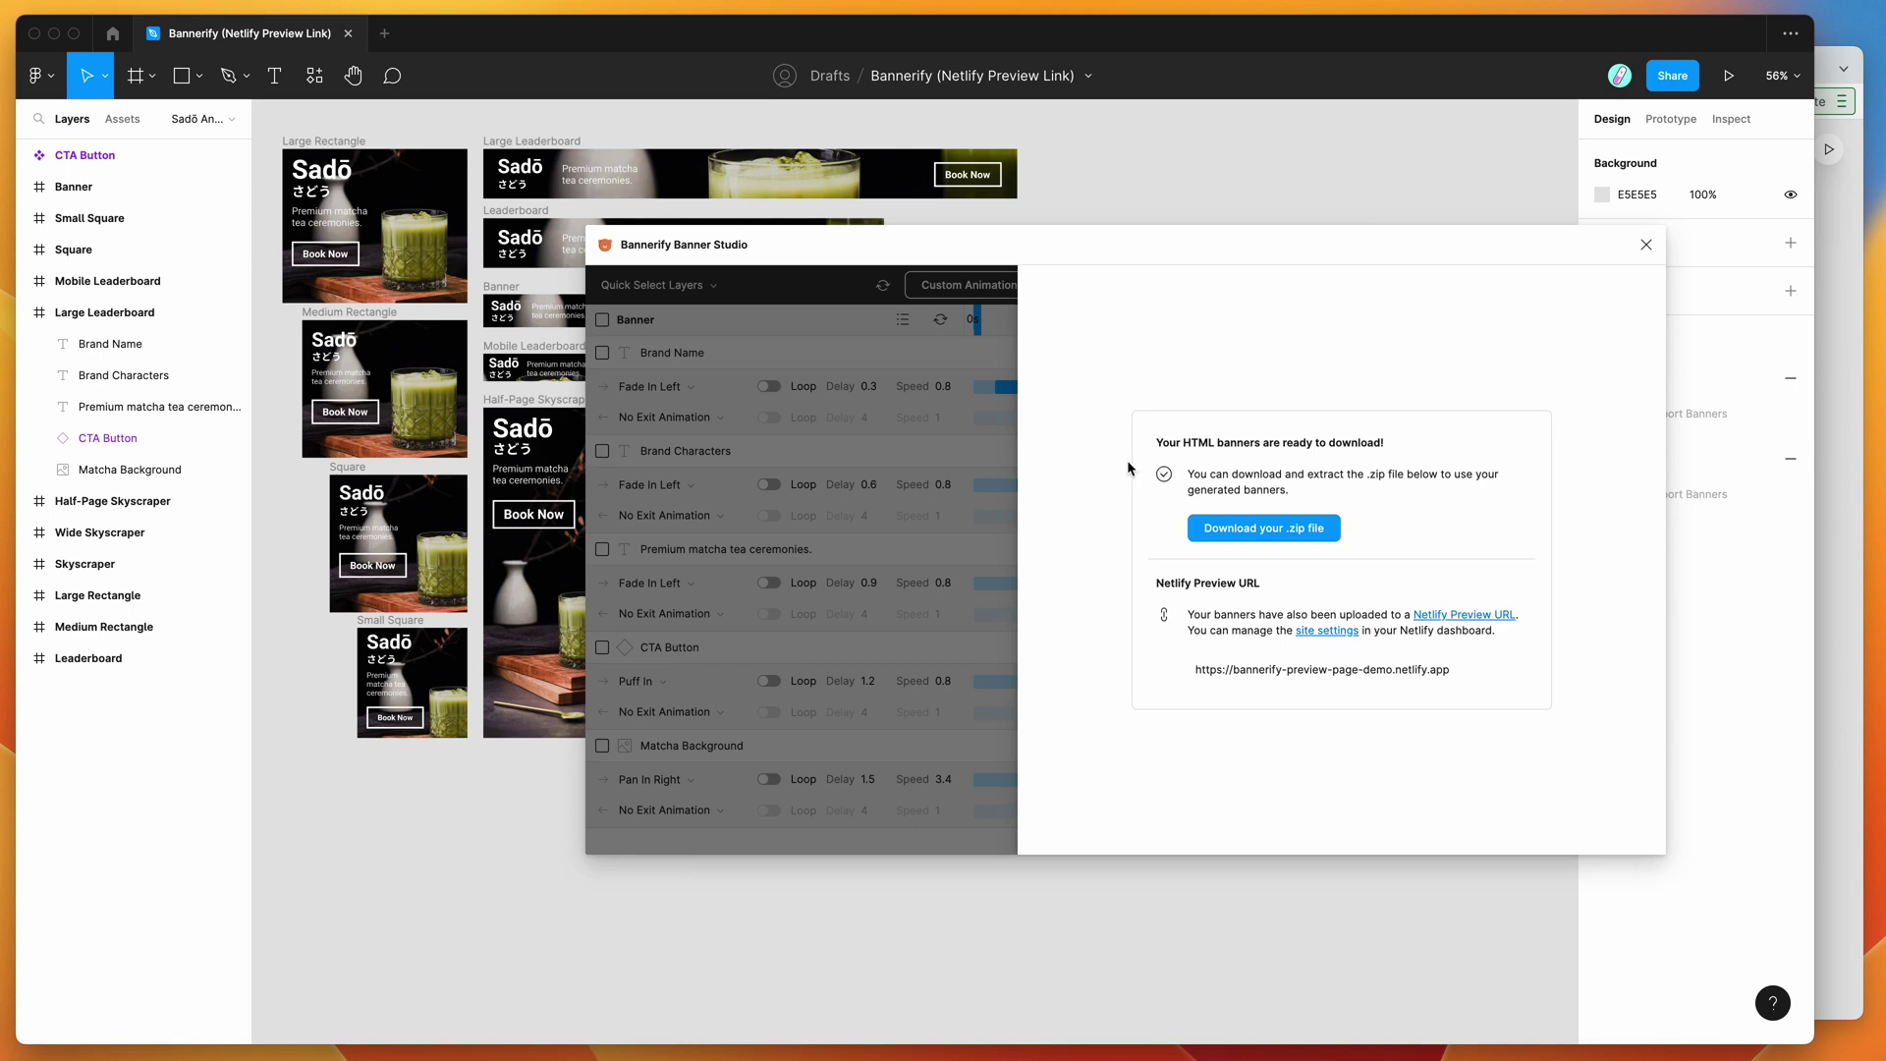